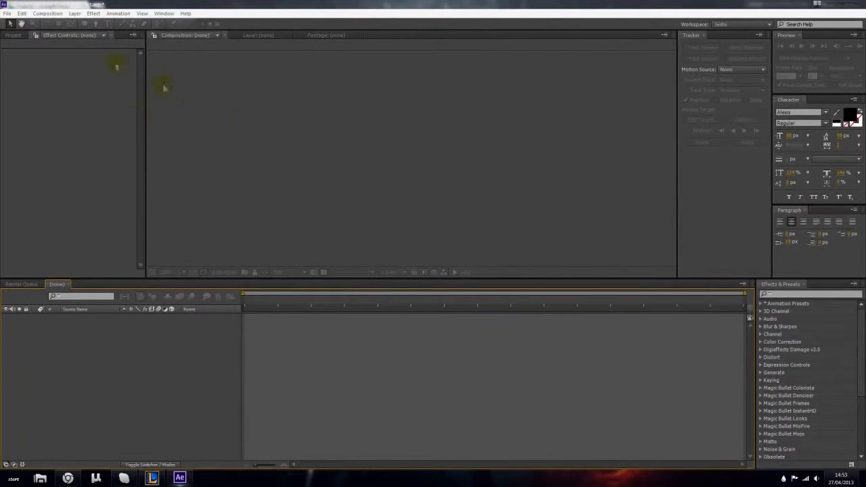
- Create a new 1280 x 720 composition at 29.97 frames per second with a 15-second duration
left_click(48, 13)
left_click(60, 20)
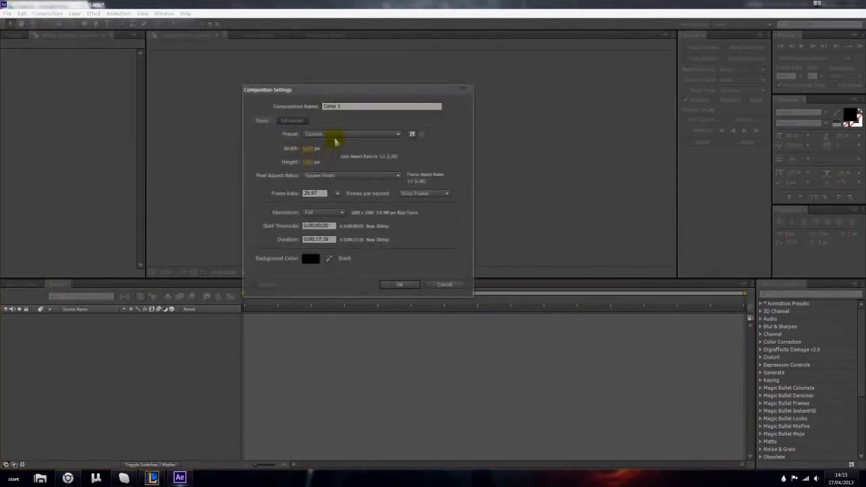
left_click(338, 135)
left_click(355, 293)
left_click(319, 240)
type("5")
key("Return")
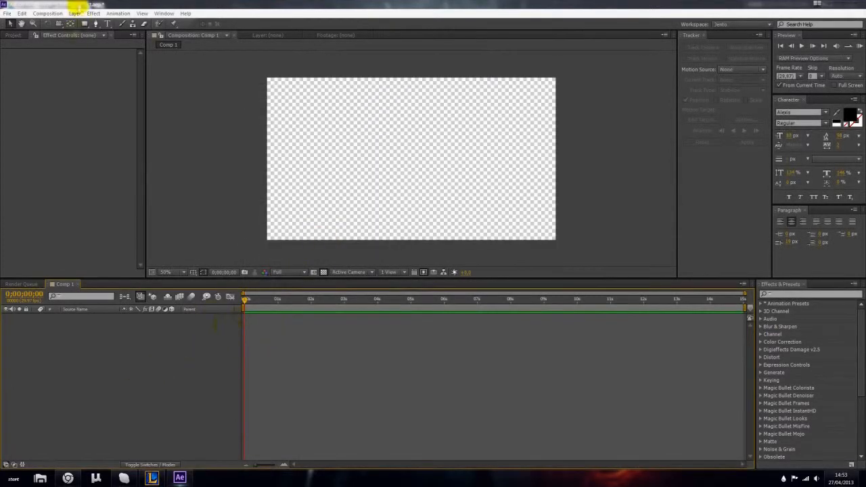
- Add an adjustment layer to the composition
left_click(75, 12)
left_click(75, 12)
left_click(76, 13)
mouse_move(196, 24)
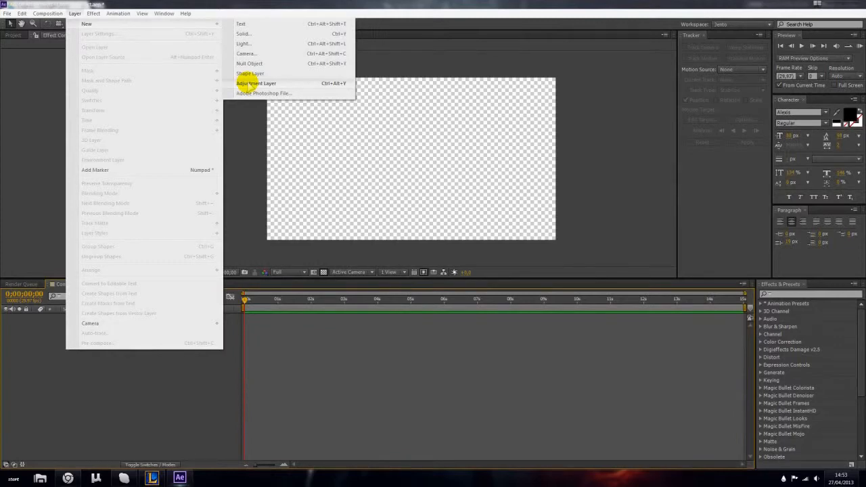
left_click(247, 82)
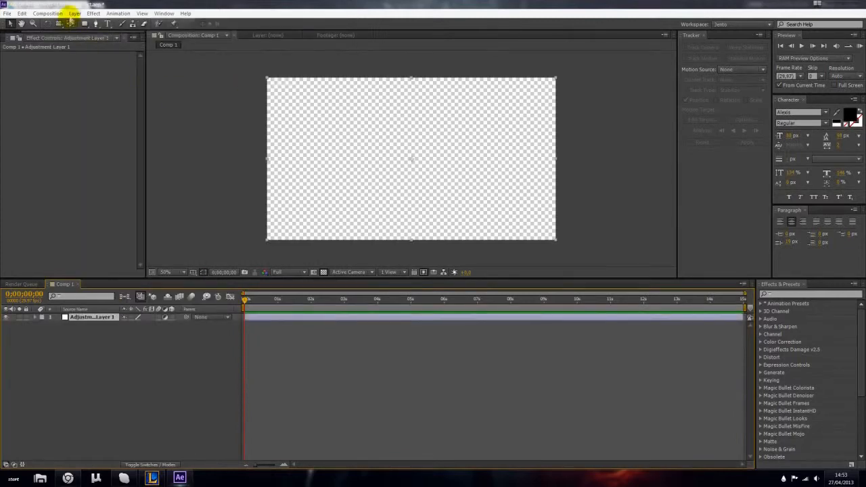
- Create a full-frame red (FF0000) solid layer above the adjustment layer and delete it again
left_click(73, 13)
mouse_move(86, 24)
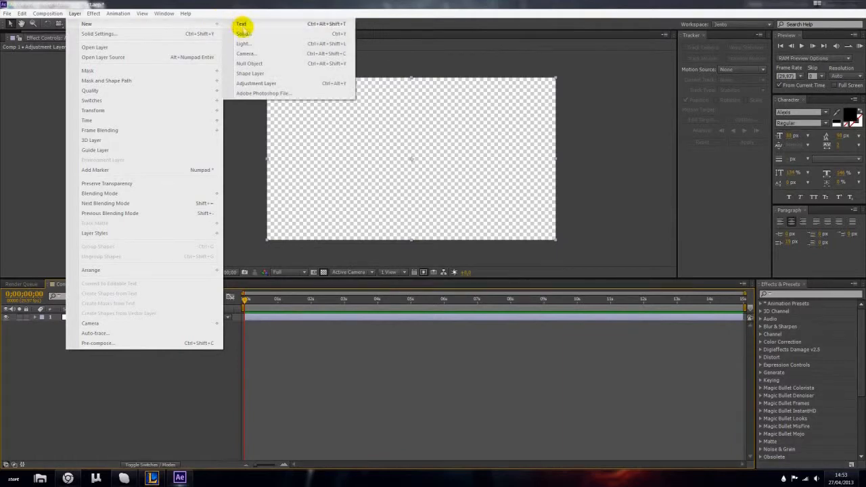
left_click(242, 33)
left_click(122, 306)
left_click_drag(120, 304, 2, 220)
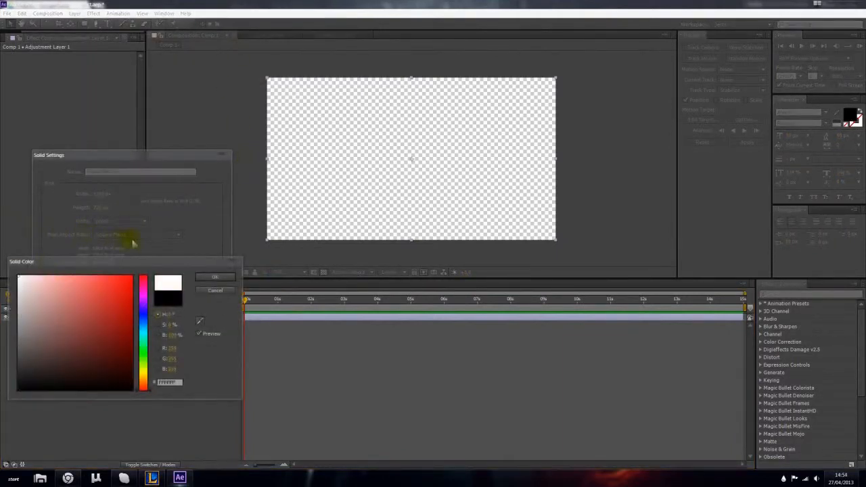
left_click_drag(128, 264, 184, 220)
left_click(145, 254)
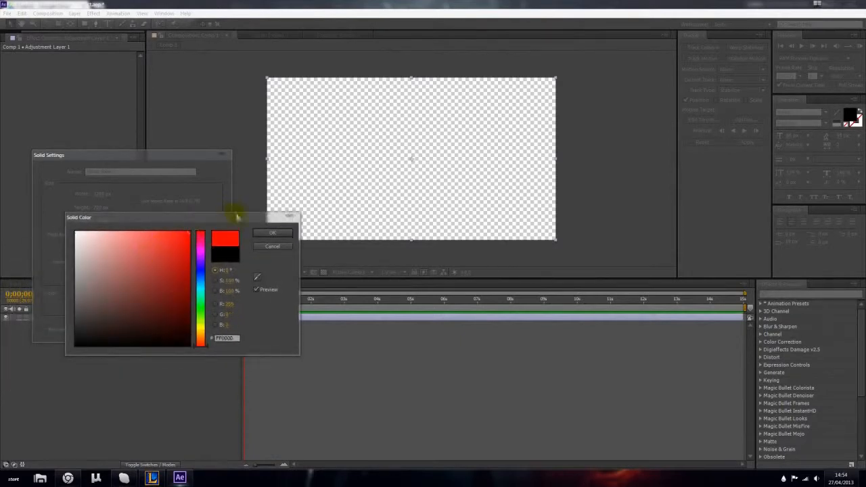
left_click(257, 233)
left_click(159, 330)
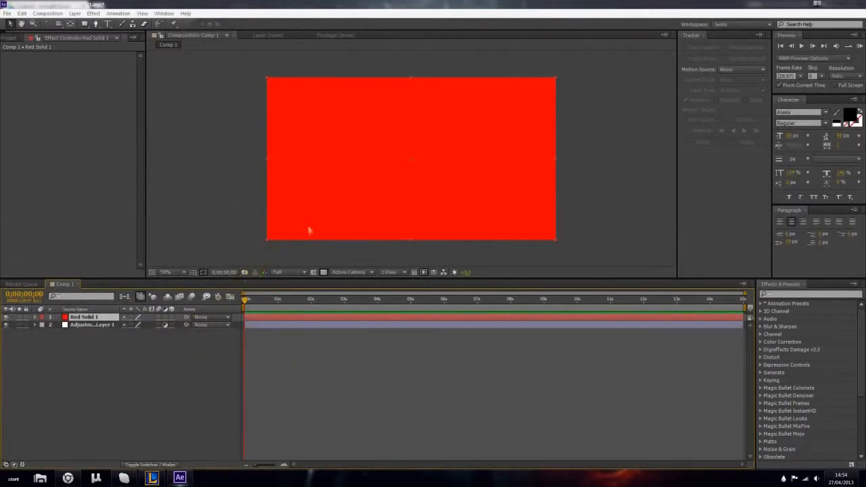
left_click(106, 339)
key("Delete")
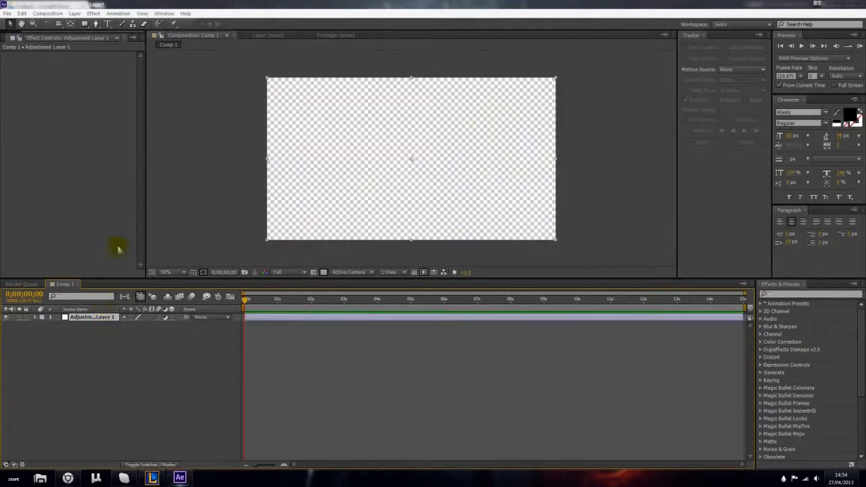
- Add a shape layer and draw a wide rectangle and a smaller upright rectangle beside it
left_click(75, 13)
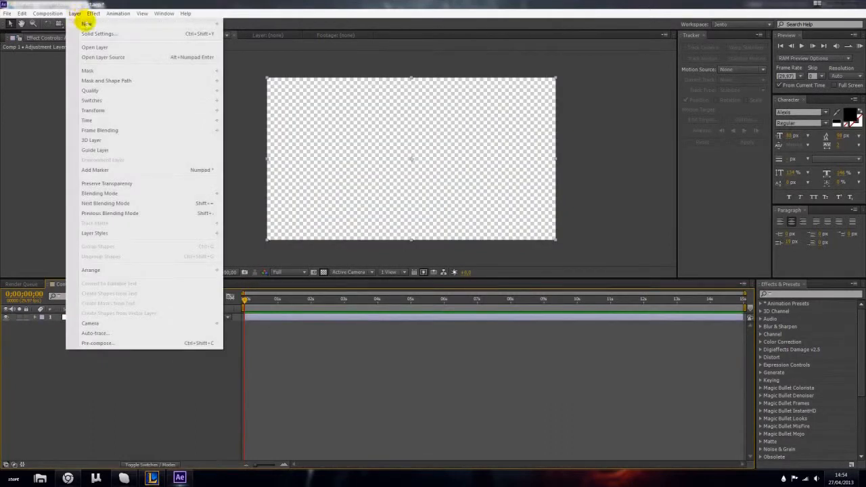
mouse_move(88, 24)
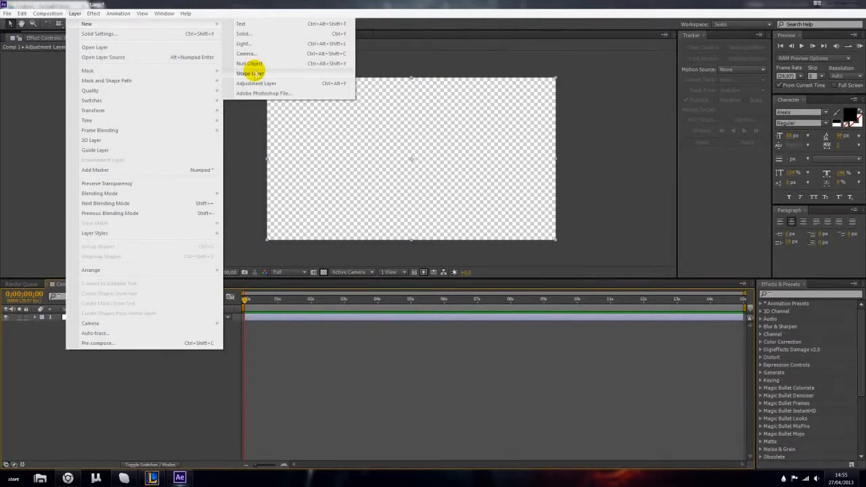
left_click(251, 73)
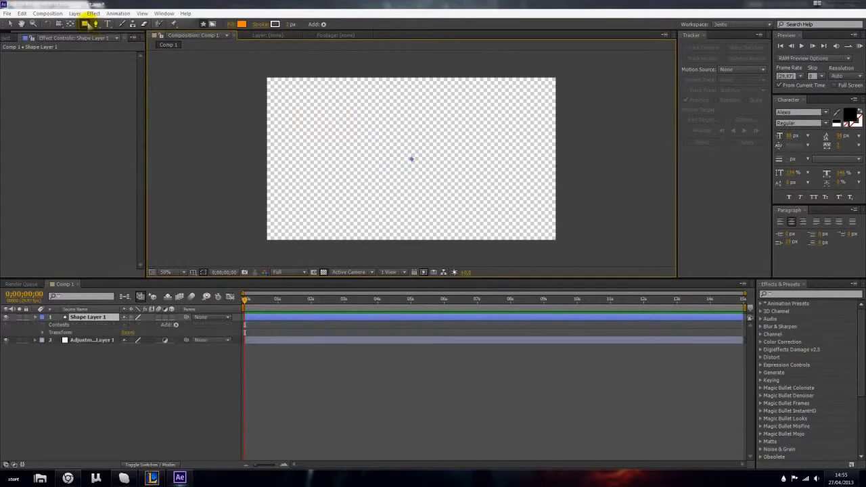
left_click(85, 24)
left_click_drag(296, 122, 372, 174)
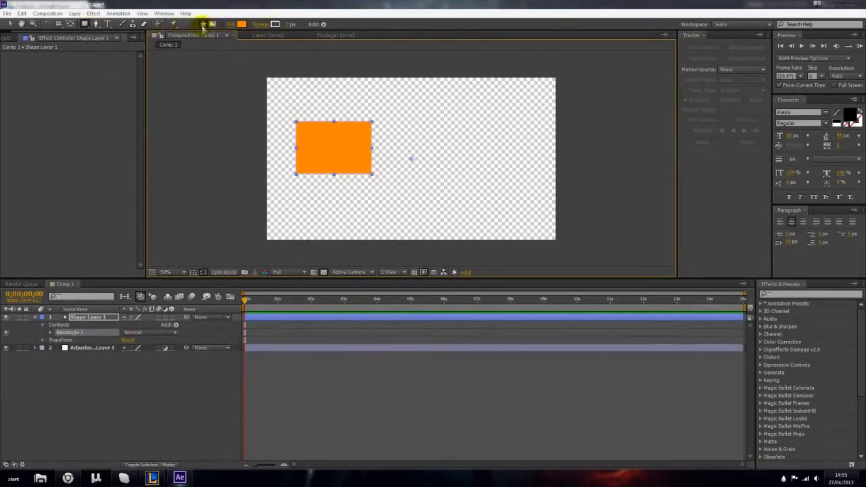
left_click_drag(408, 98, 442, 144)
- Draw a circle with the Ellipse tool to the right of the two rectangles on the shape layer
left_click_drag(84, 23, 100, 42)
left_click(85, 27)
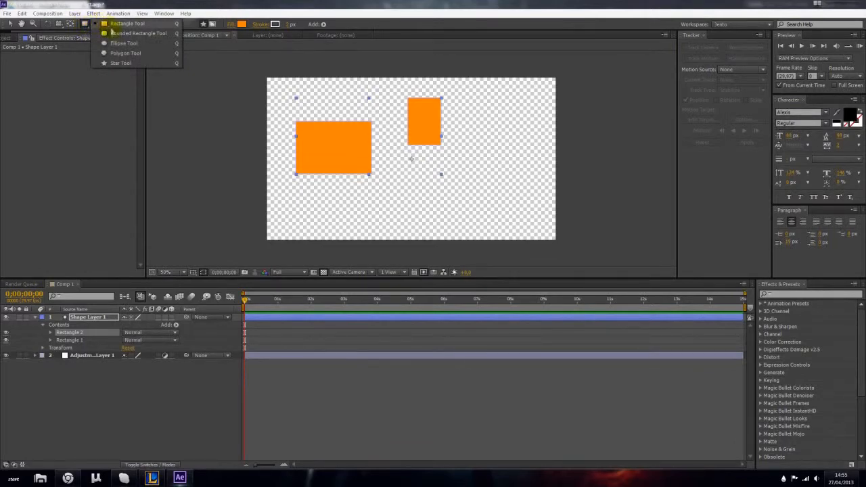
left_click(124, 43)
left_click_drag(541, 124, 455, 170)
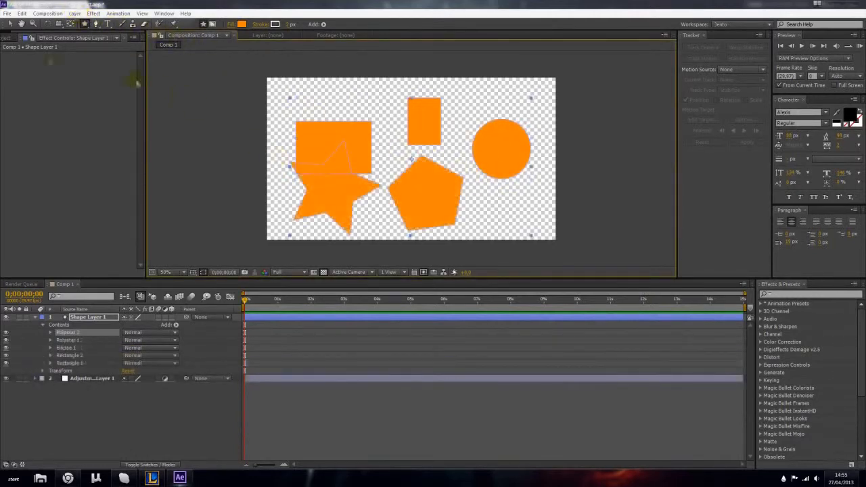
- Draw a pentagon and a star near the centre of the shape layer and select the wide rectangle
left_click(10, 23)
left_click(333, 198)
left_click_drag(333, 199, 410, 183)
left_click_drag(383, 148, 402, 110)
left_click(353, 174)
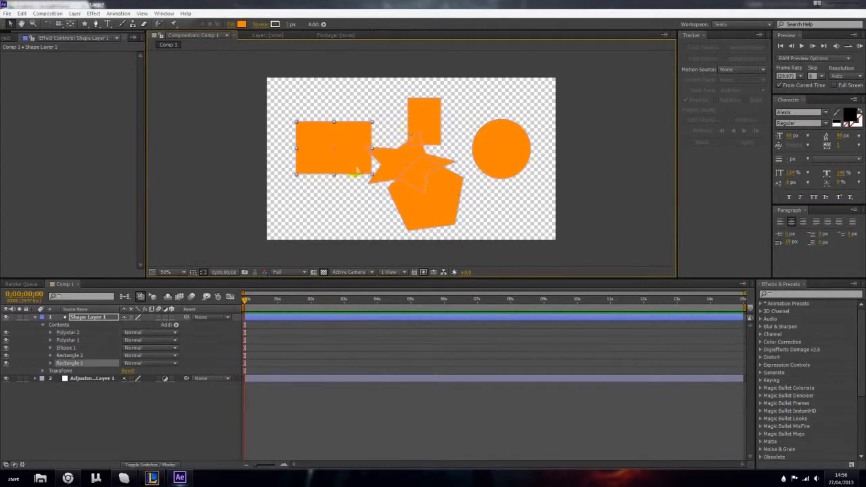
- Delete the shape layer with all its shapes and clear the layer selection
left_click(88, 318)
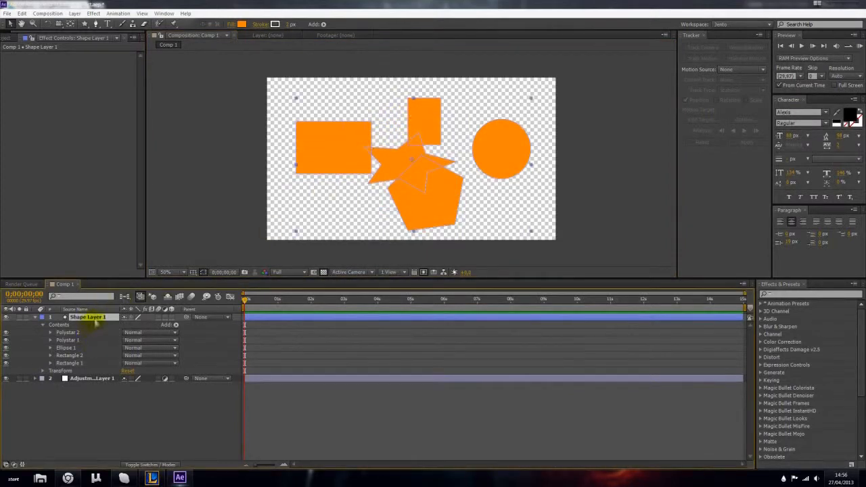
key("Delete")
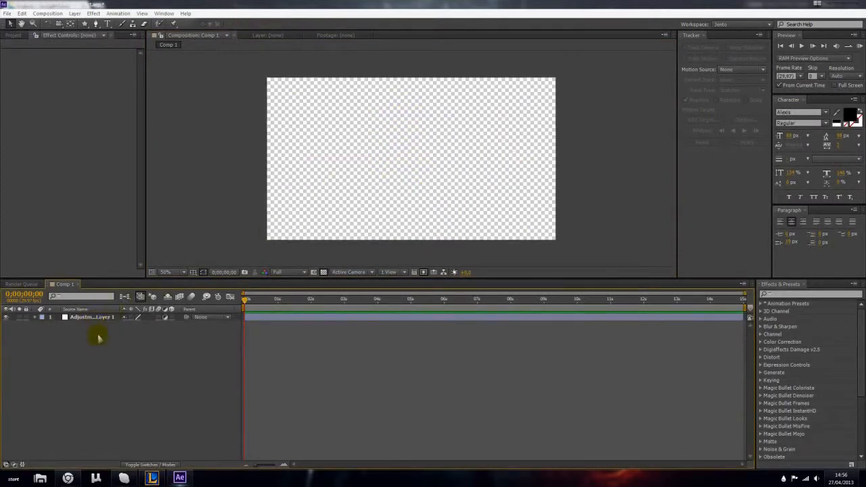
left_click(92, 318)
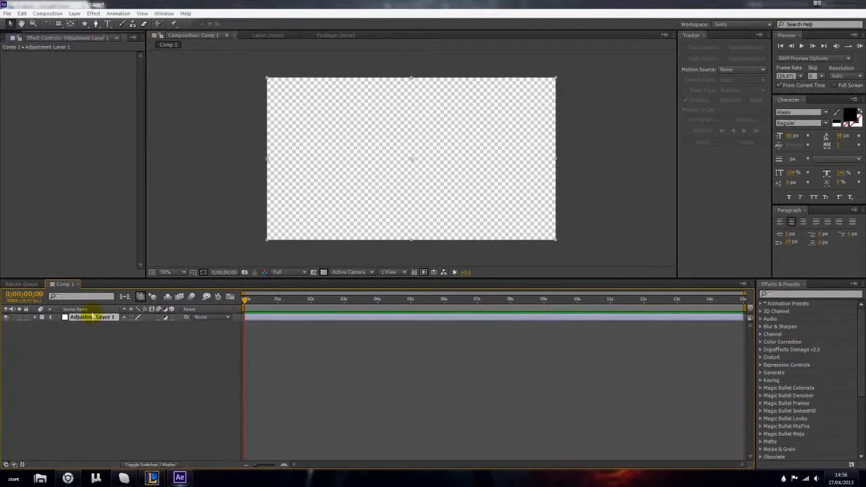
left_click(107, 339)
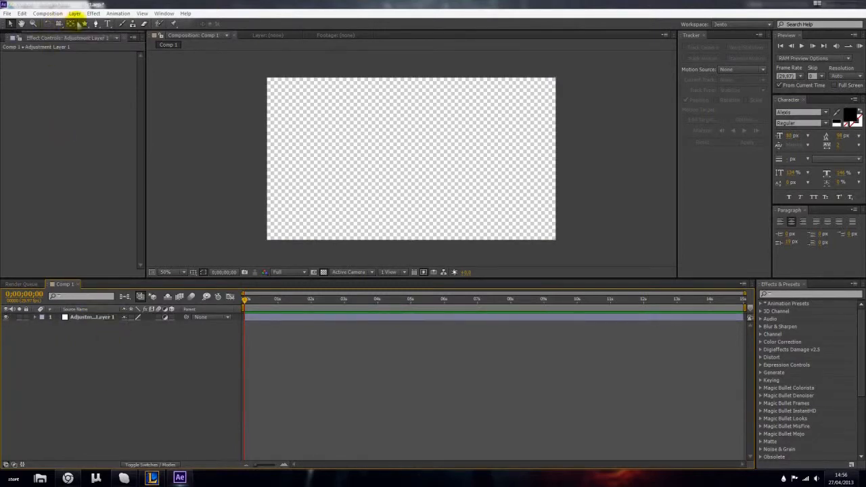
left_click_drag(89, 24, 112, 31)
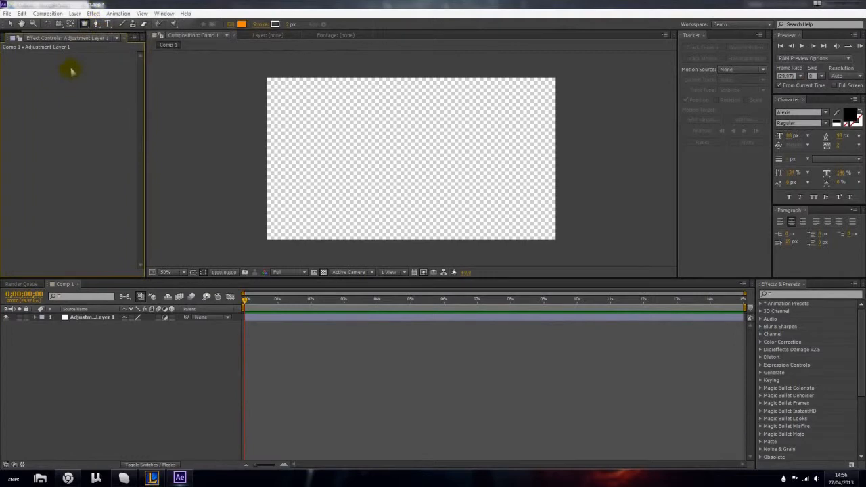
- Add a null object above the adjustment layer
left_click(74, 13)
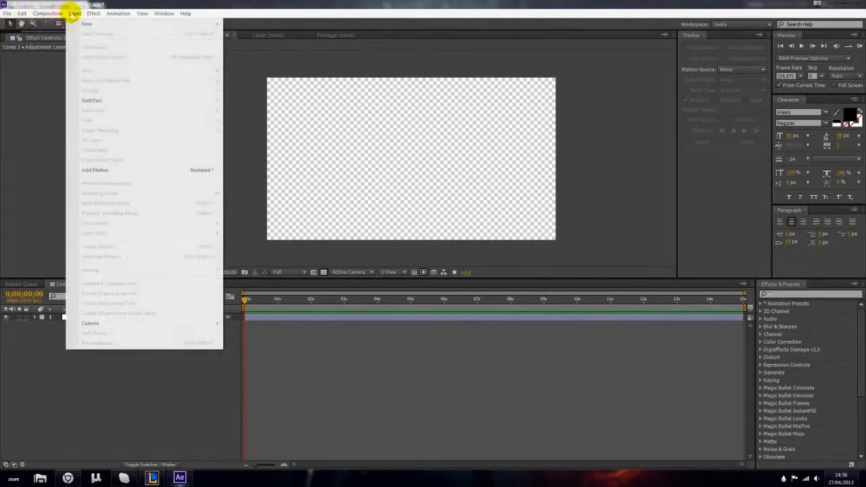
mouse_move(83, 23)
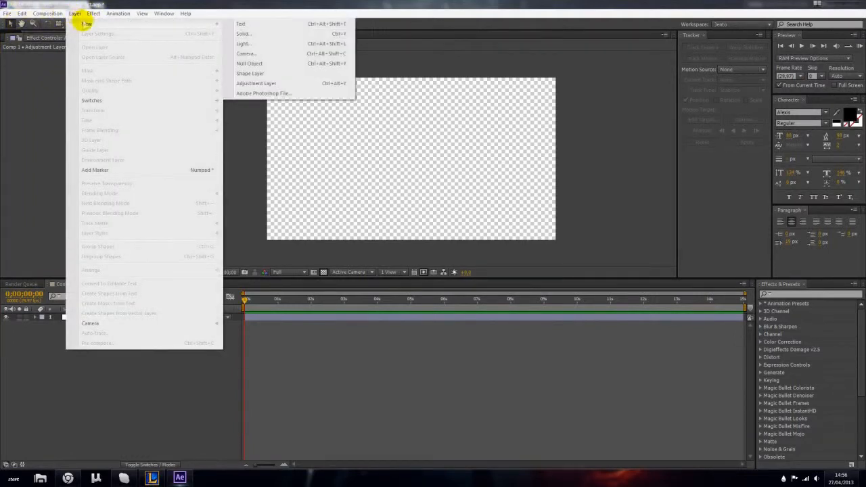
left_click(250, 63)
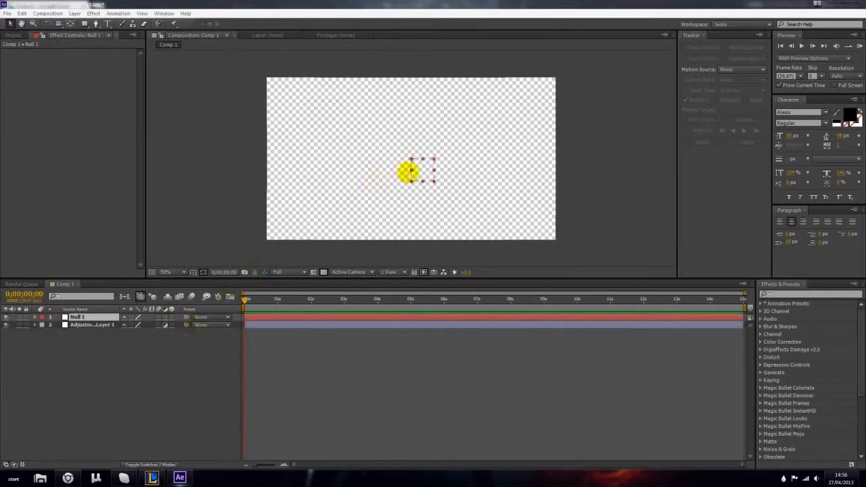
- Move the null object above and slightly left of the composition's centre and deselect it
left_click_drag(431, 164, 383, 155)
scroll(423, 140, "up", 1)
scroll(384, 154, "down", 2)
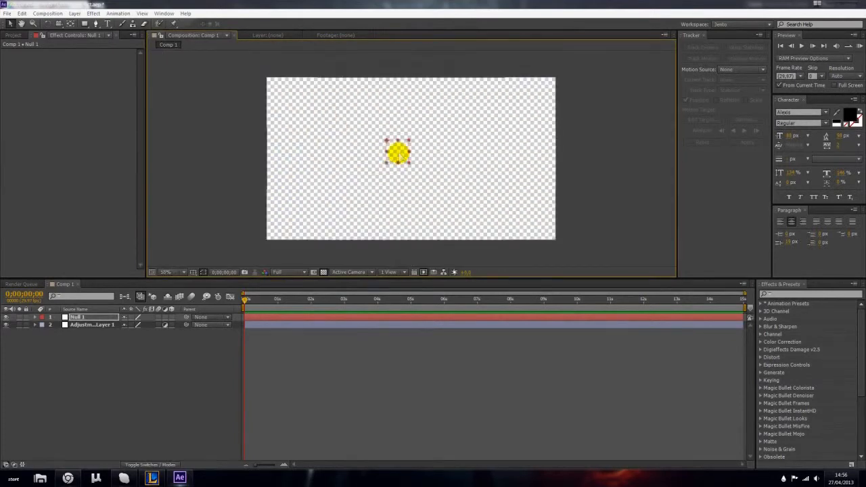
scroll(400, 154, "up", 4)
scroll(373, 145, "down", 2)
left_click_drag(386, 149, 387, 110)
left_click(133, 349)
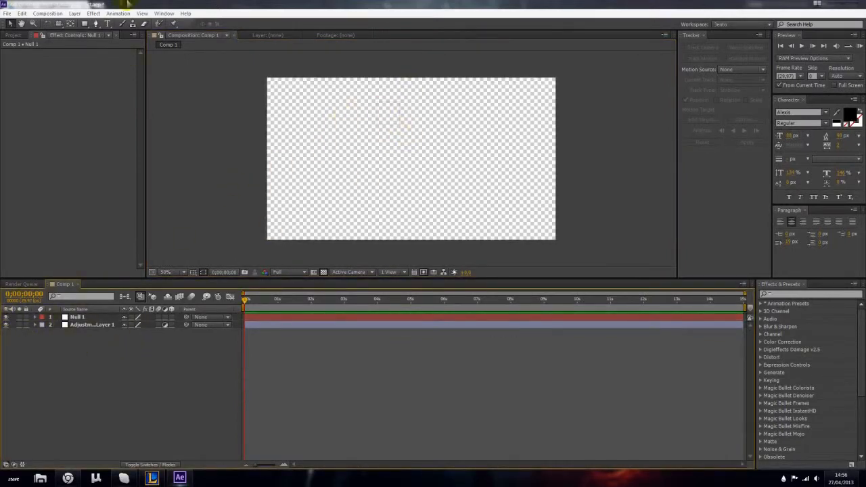
- Add a white (FFFFFF) solid layer and reorder the layers so the null object sits above it
left_click(75, 12)
mouse_move(87, 24)
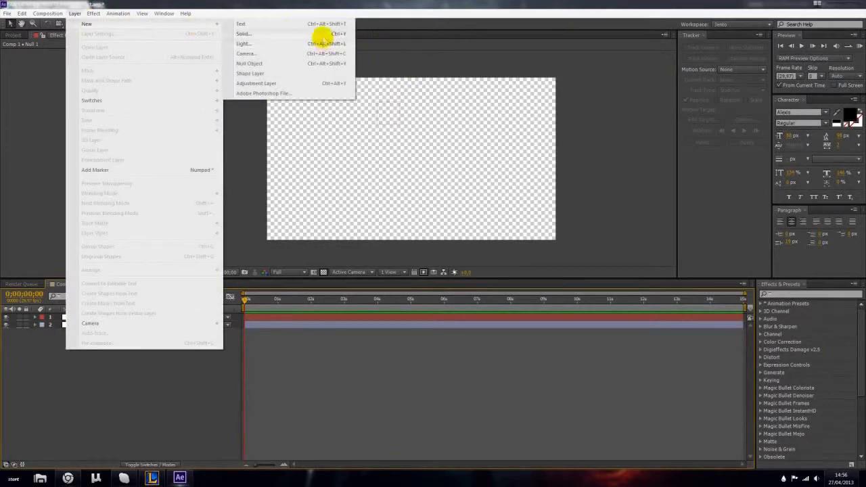
left_click(322, 33)
left_click(127, 301)
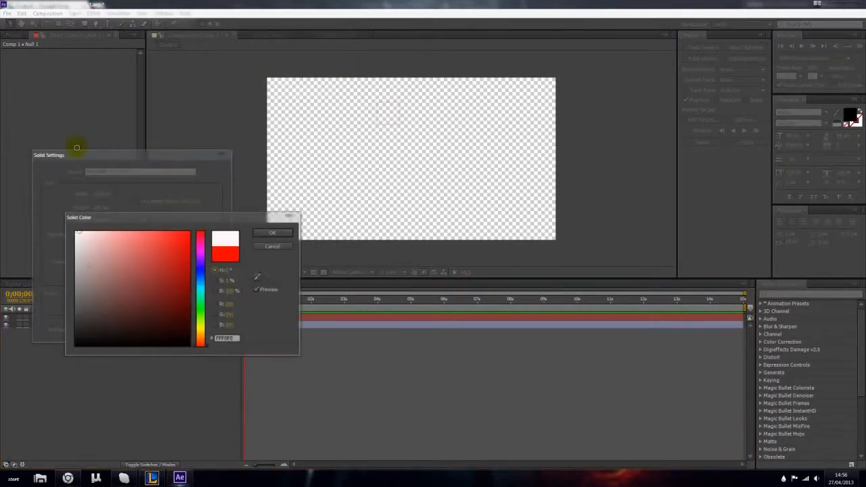
left_click(260, 234)
left_click(168, 329)
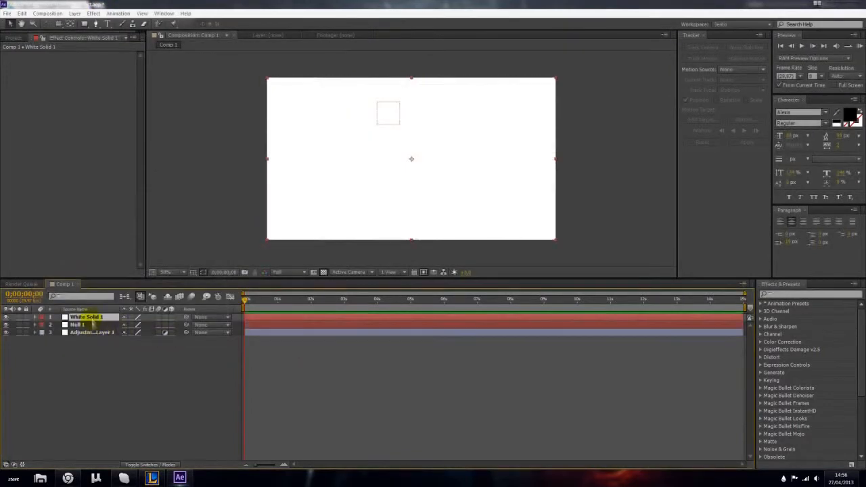
mouse_move(93, 325)
left_mouse_down()
mouse_move(85, 322)
mouse_move(102, 315)
left_mouse_up()
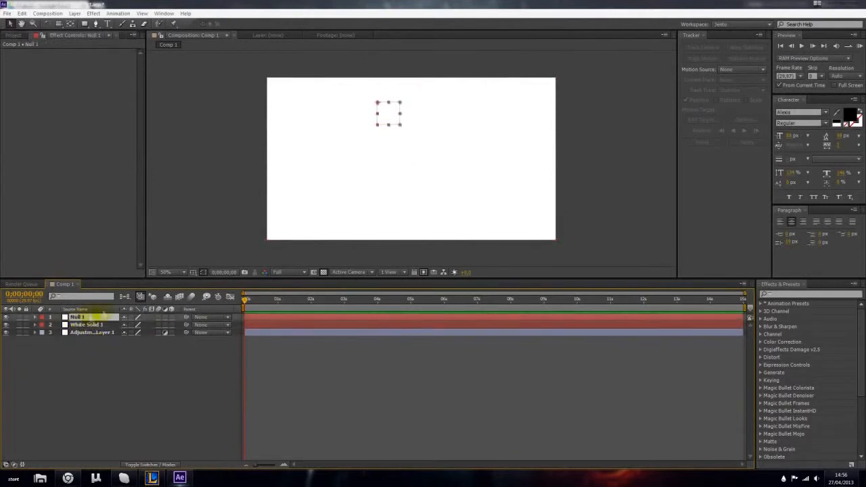
left_click(360, 170)
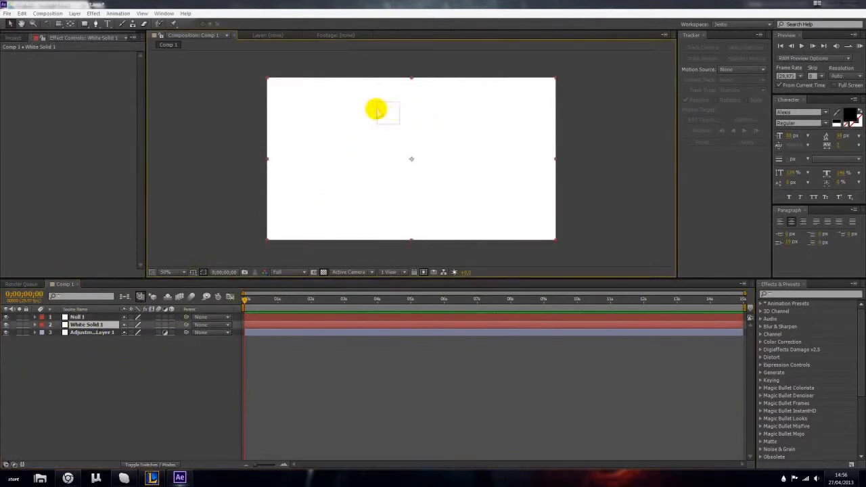
key("space")
key("space")
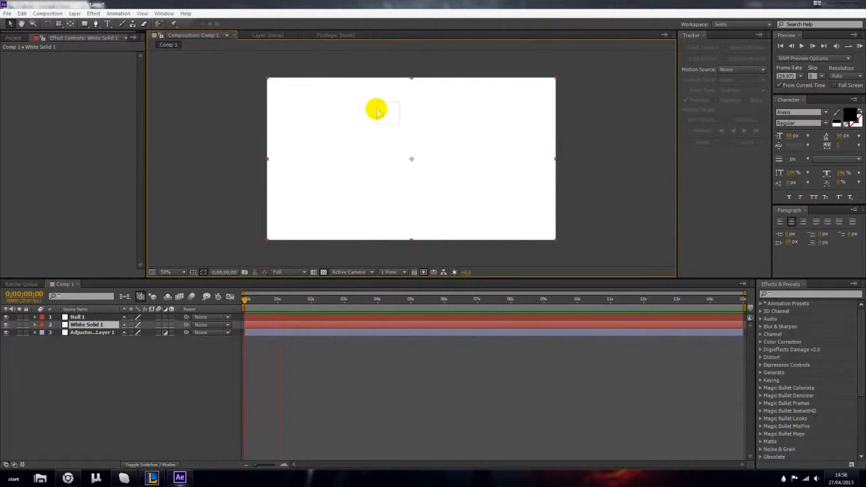
left_click(304, 332)
left_click(87, 317)
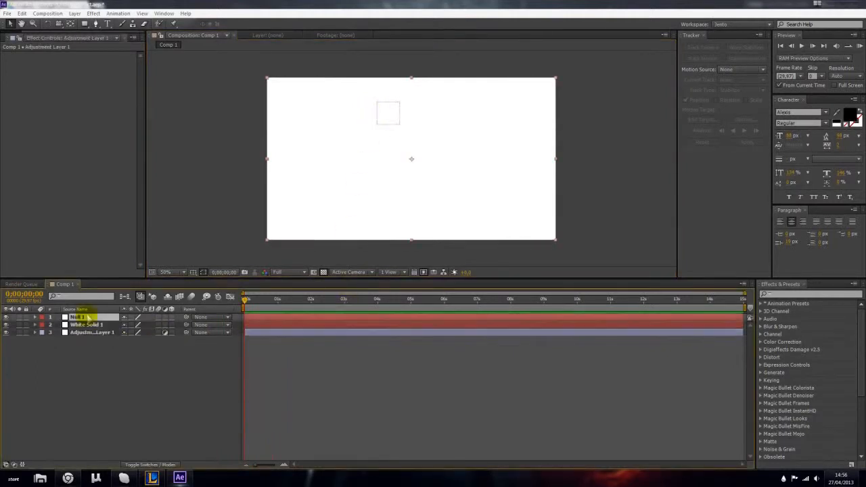
left_click(94, 358)
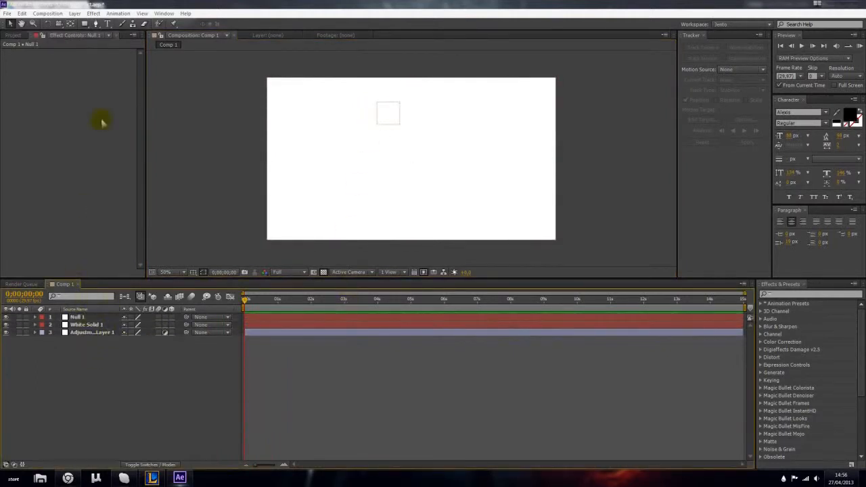
- Draw a wide paragraph text box across the middle of the white solid and enter TEST
left_click(107, 24)
left_click_drag(299, 145, 496, 202)
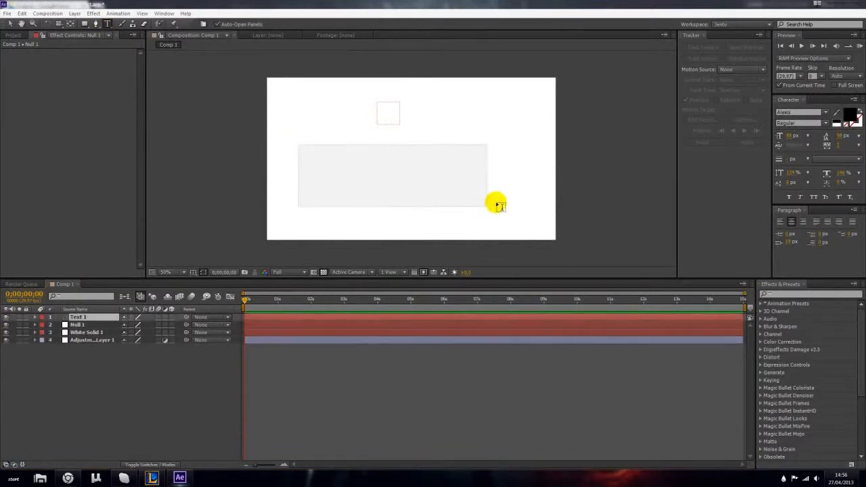
type("EST")
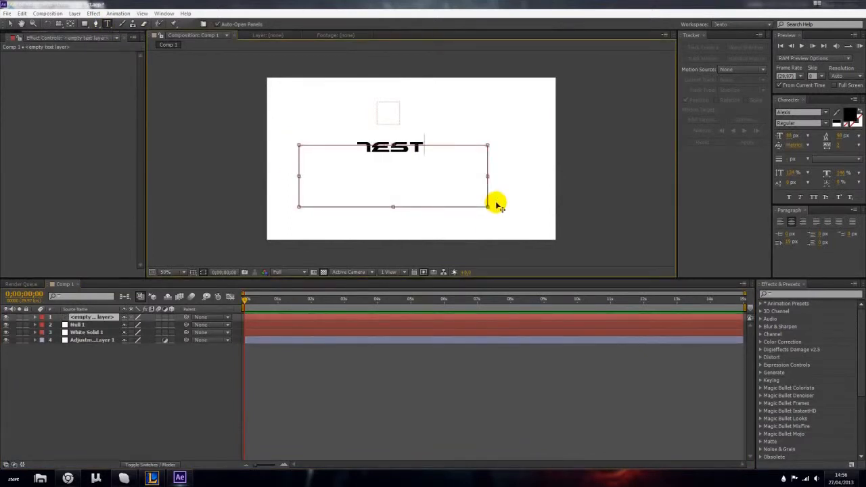
- Move the TEST text down and left within the composition
key("ctrl+a")
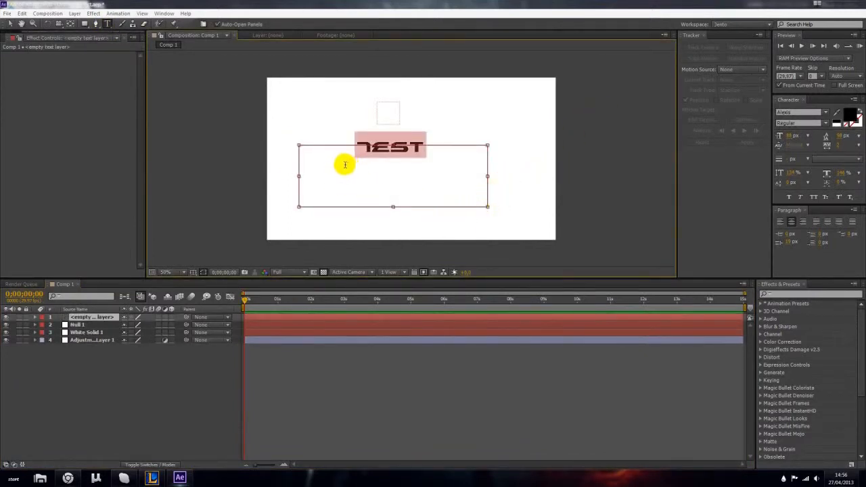
left_click(362, 150)
left_click(794, 114)
left_click(423, 149)
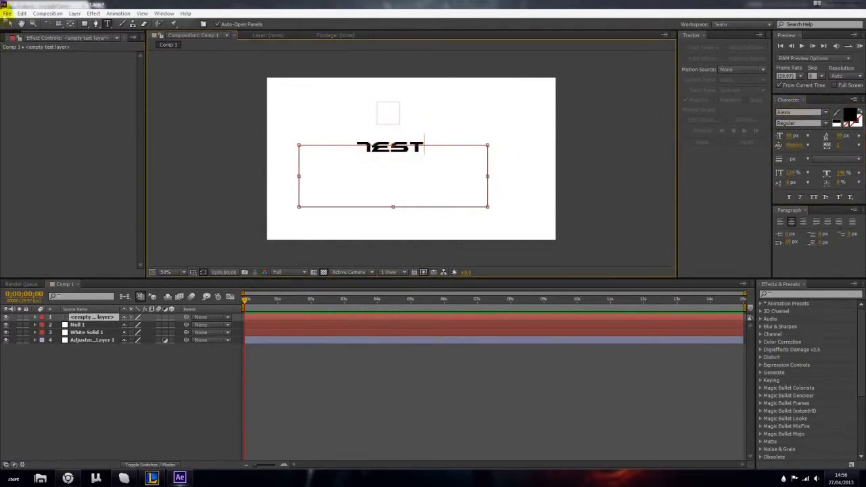
left_click(9, 24)
left_click_drag(411, 152, 362, 186)
- Change the TEST text's font to Arial and turn on All Caps
double_click(362, 186)
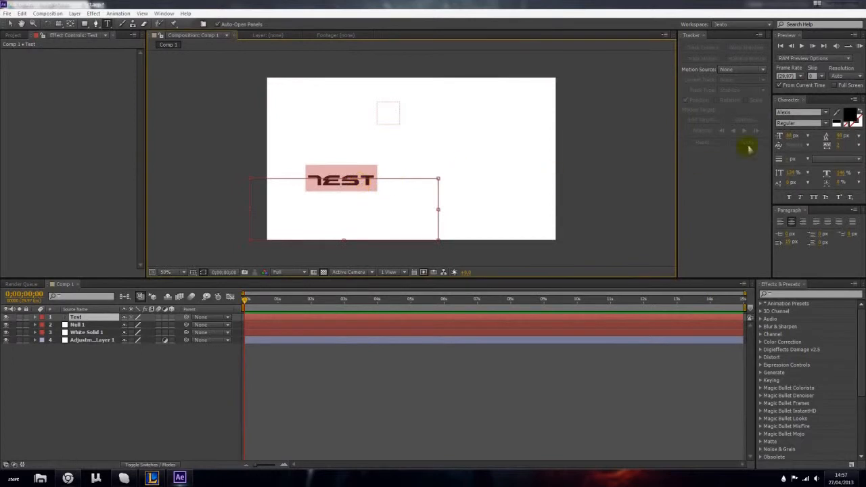
left_click(800, 115)
key("Down")
key("Down")
left_click(338, 228)
double_click(350, 185)
left_click(815, 197)
left_click_drag(373, 203, 269, 186)
- Move the TEST text to the upper-right area of the white solid and select its layer
left_click(11, 24)
left_click_drag(331, 181, 474, 118)
left_click(195, 359)
left_click(100, 317)
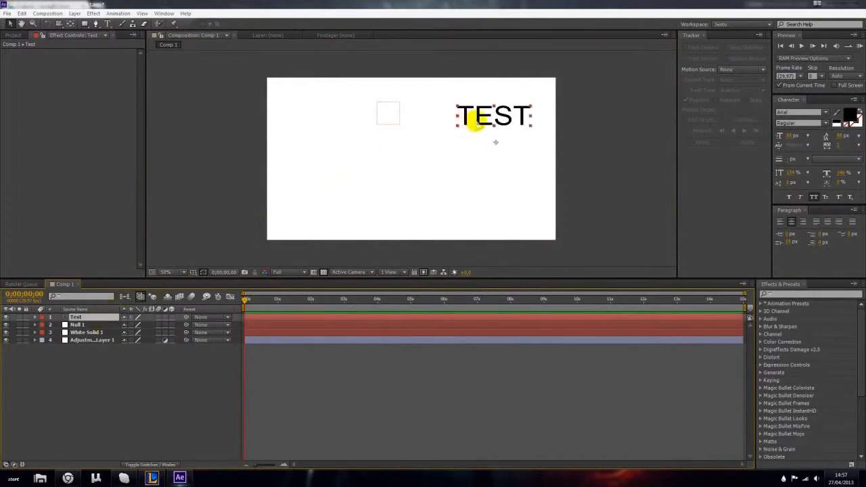
- Duplicate the TEST text layer twice, placing one copy below the original and the other at the composition's left, and select all three layers
key("ctrl+d")
left_click_drag(514, 120, 498, 175)
key("ctrl+d")
left_click(112, 379)
left_click(106, 318)
left_click(98, 332, "shift")
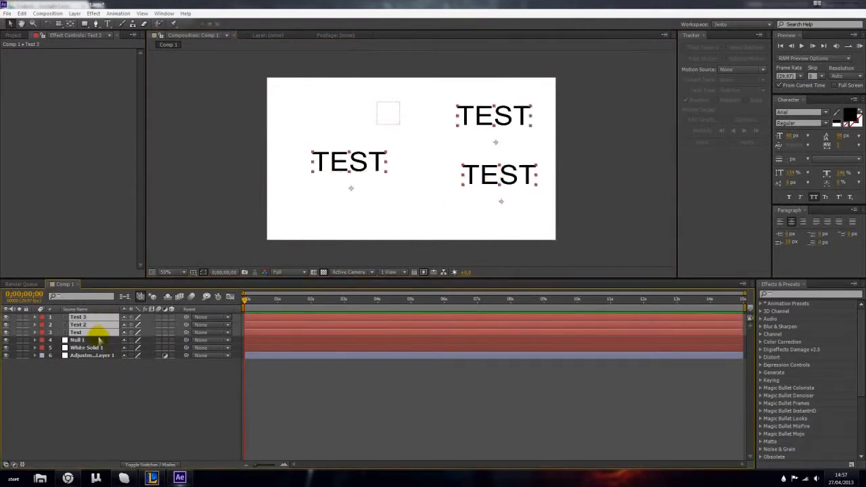
- Add the expression wiggle(1,50) to the null object's Position and scrub the timeline to preview its motion
left_click(94, 340)
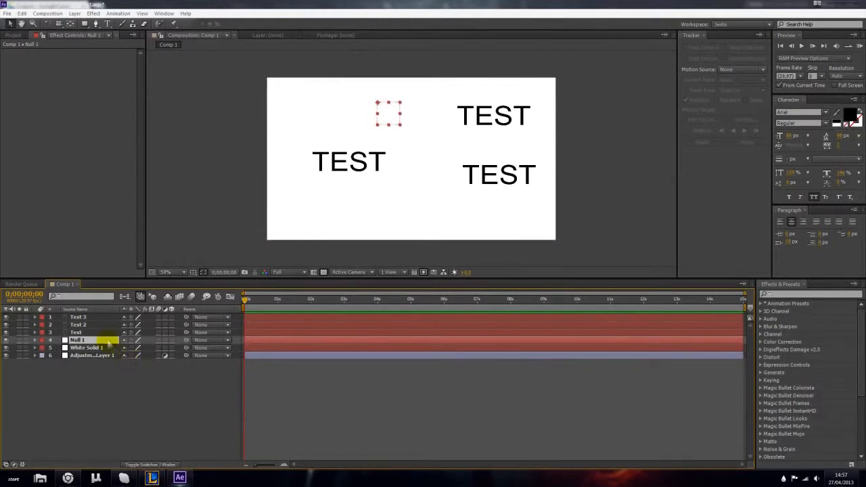
key("p")
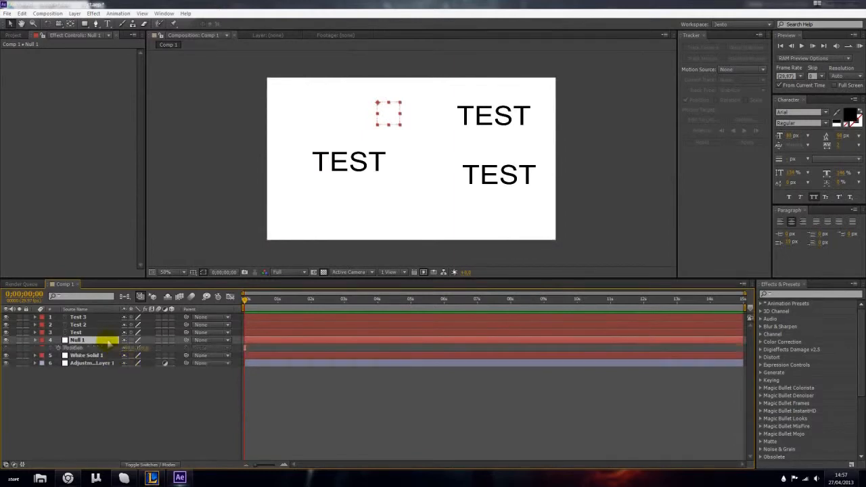
left_click(58, 348, "alt")
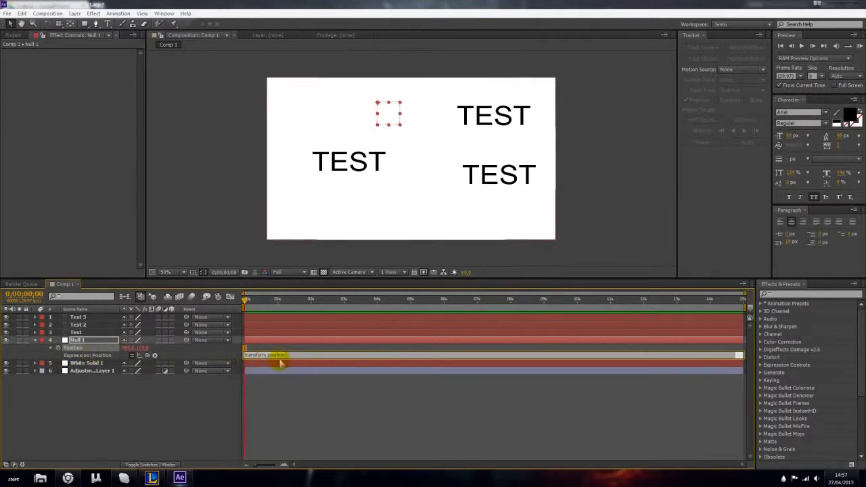
type("wiggle")
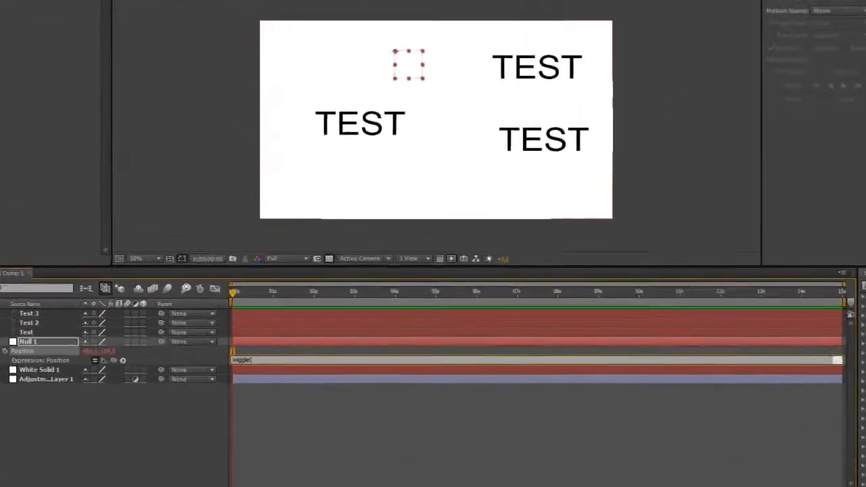
type("(")
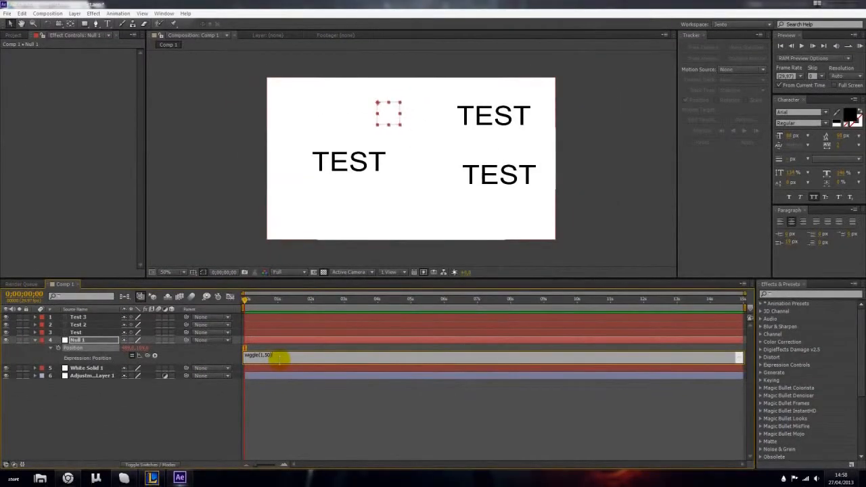
left_click(93, 458)
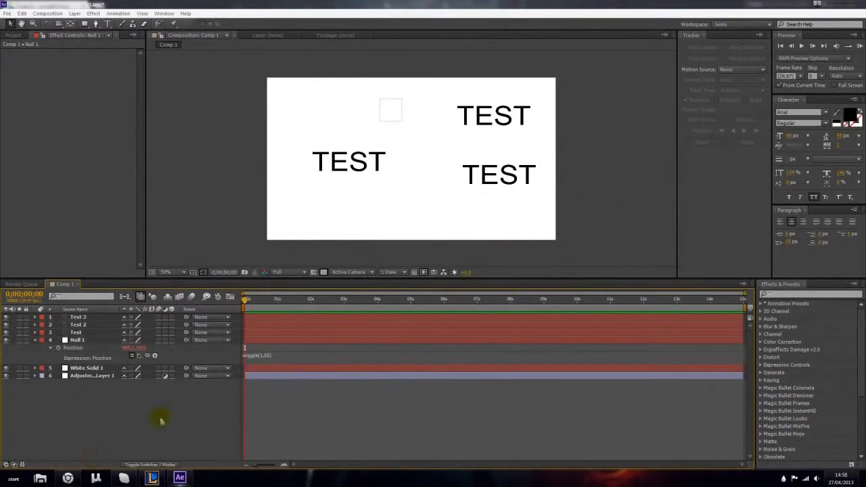
left_click_drag(246, 300, 171, 418)
- Parent the Test, Test 2 and Test 3 layers to Null 1 and scrub to three seconds to check their motion
left_click(96, 318)
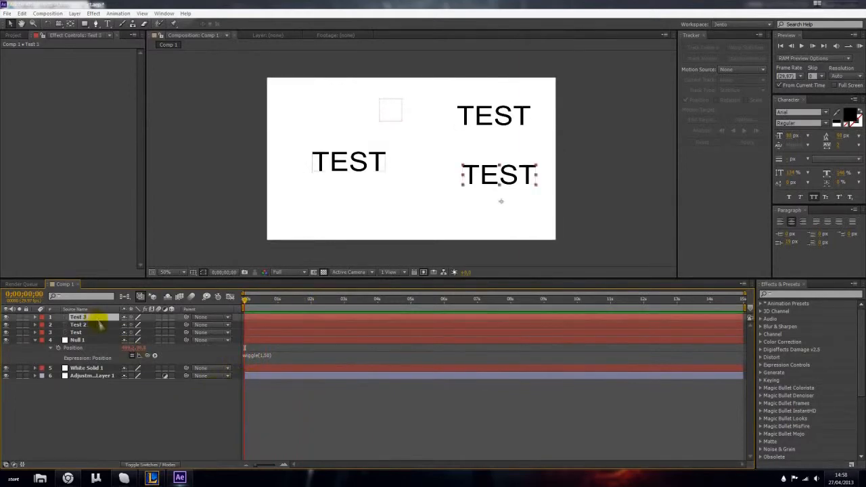
left_click_drag(266, 322, 219, 300)
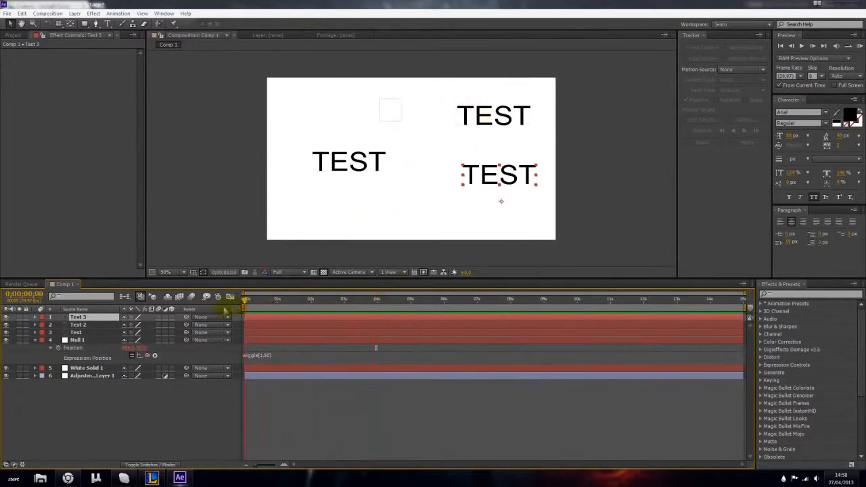
left_click(86, 332, "shift")
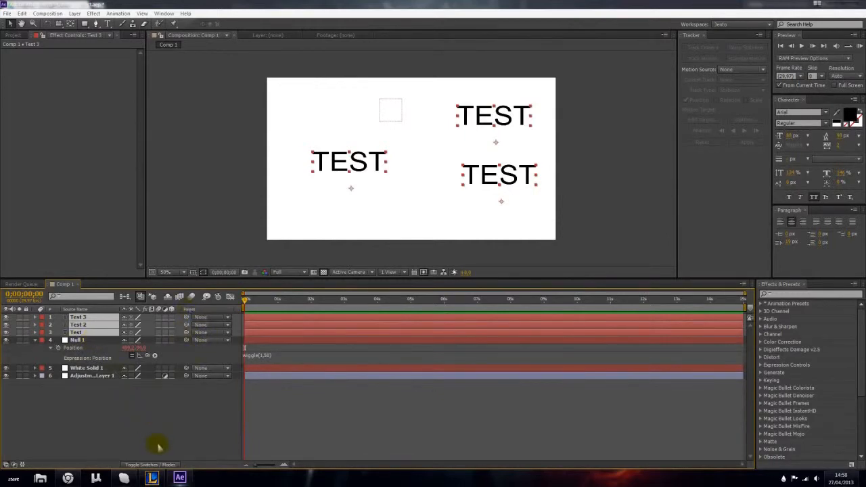
left_click(166, 464)
left_click(166, 464)
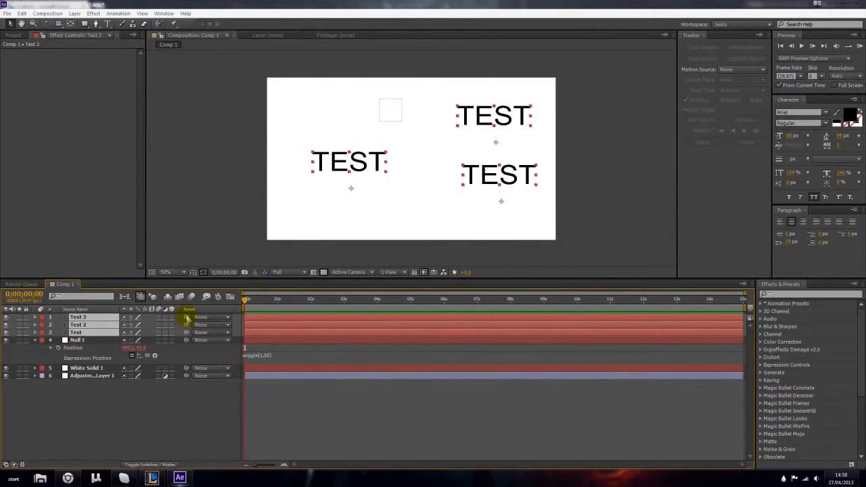
left_click_drag(192, 320, 79, 344)
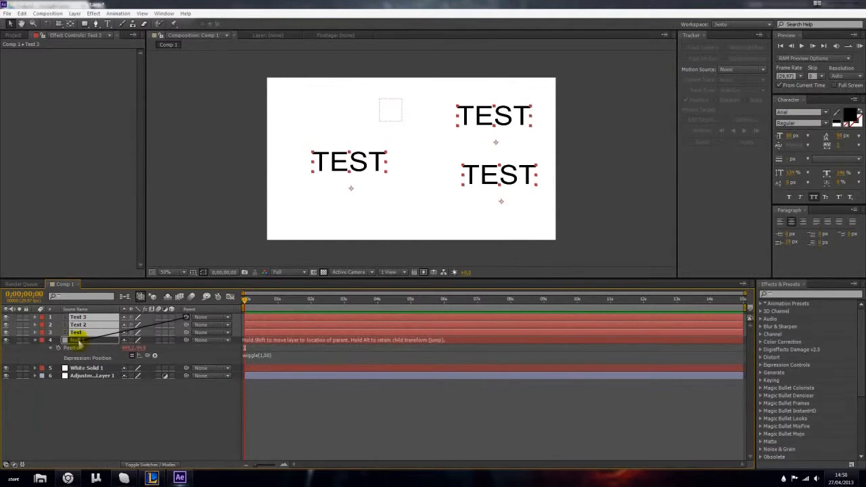
left_click_drag(79, 343, 76, 341)
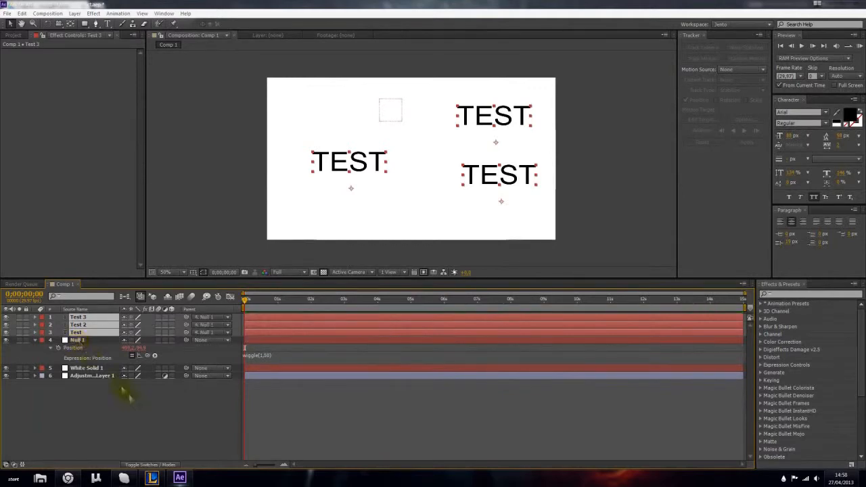
left_click_drag(246, 300, 344, 299)
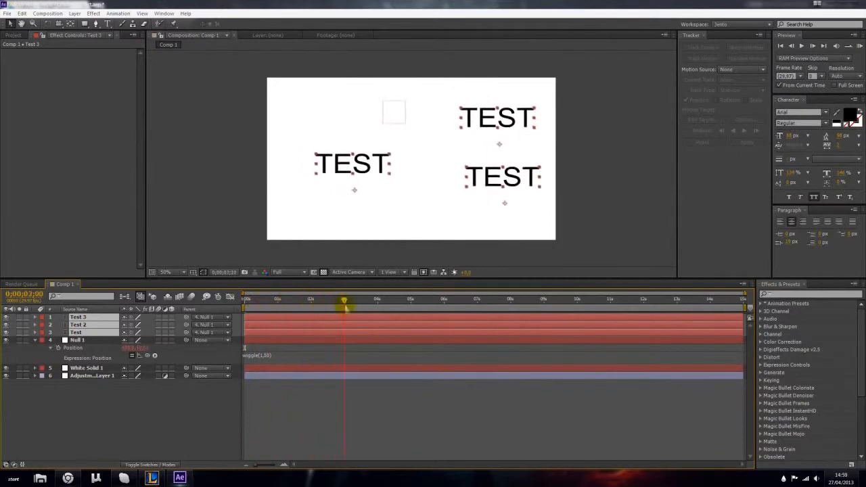
left_click(155, 422)
left_click(102, 333)
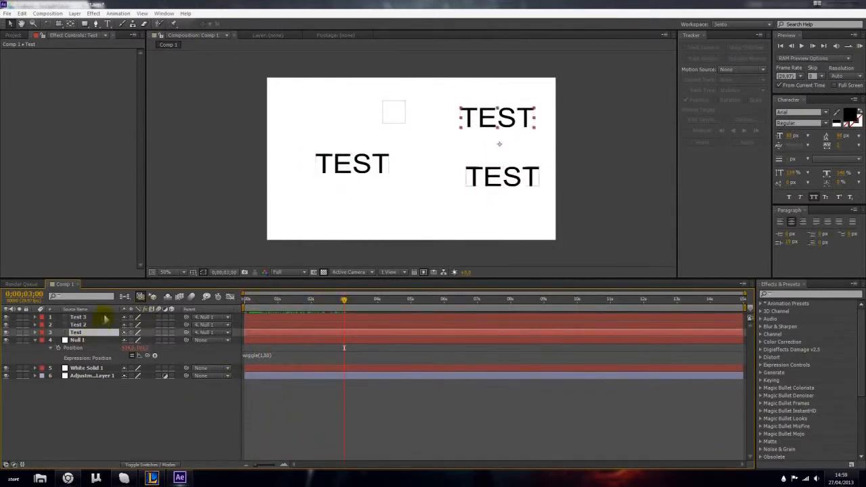
left_click(201, 333)
left_click(145, 413)
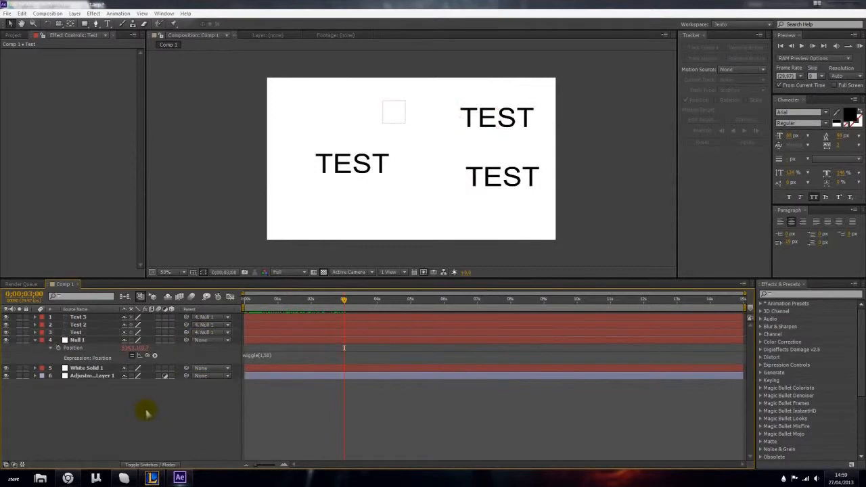
left_click_drag(186, 333, 147, 347)
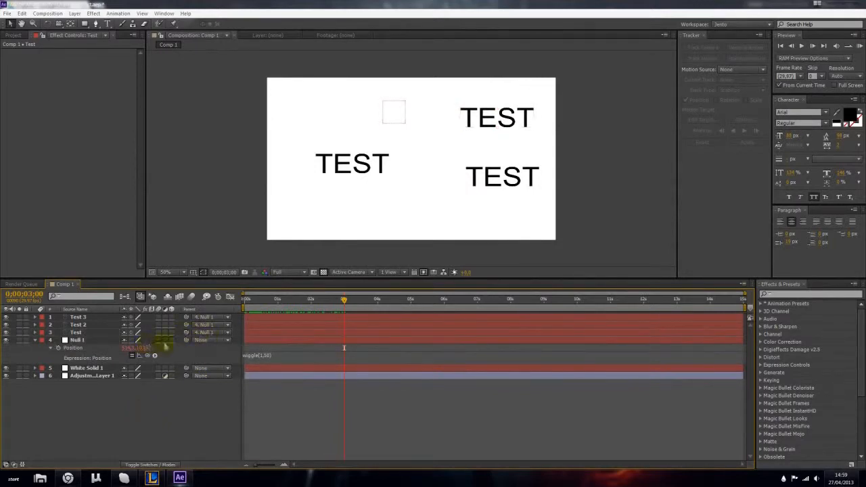
left_click(198, 334)
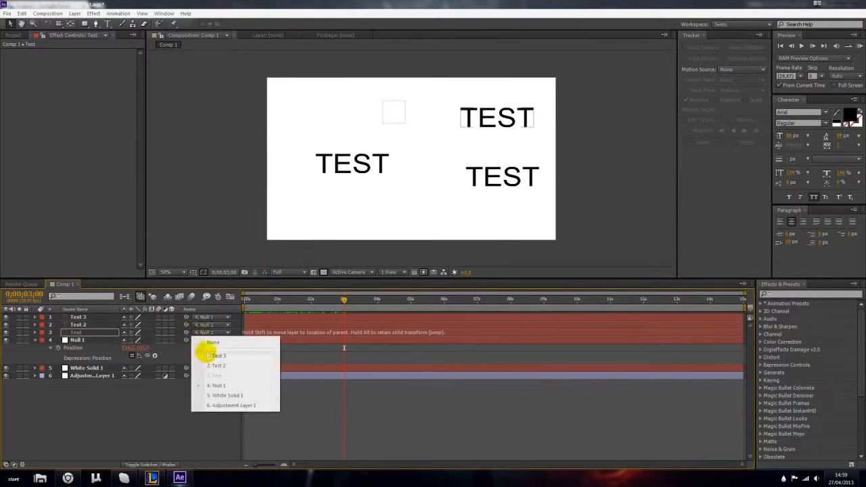
left_click(176, 406)
- Set the Test layer's parent to None and scrub the timeline to compare its motion with the other text layers
left_click_drag(343, 300, 319, 300)
left_click(215, 332)
left_click(218, 343)
left_click(330, 301)
left_click_drag(325, 302, 288, 339)
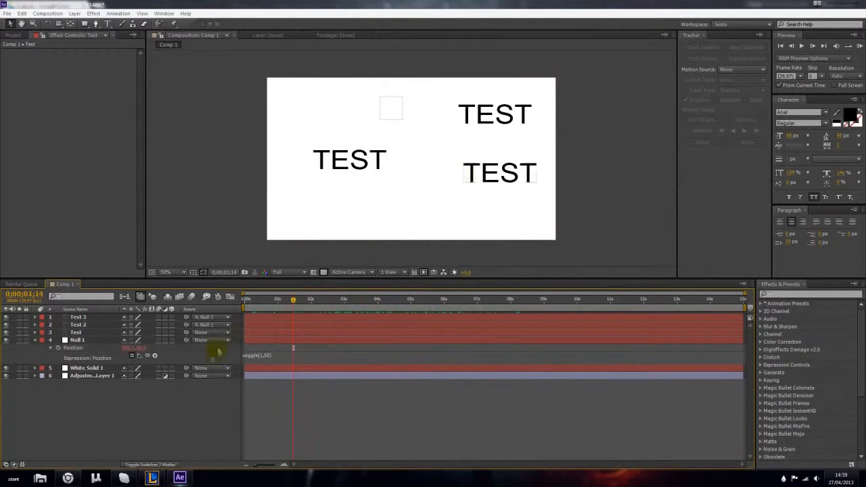
- Parent the Test layer to Null 1 again and play the composition to preview the shared wiggle
left_click_drag(211, 333, 218, 385)
left_click_drag(294, 323, 249, 306)
key("space")
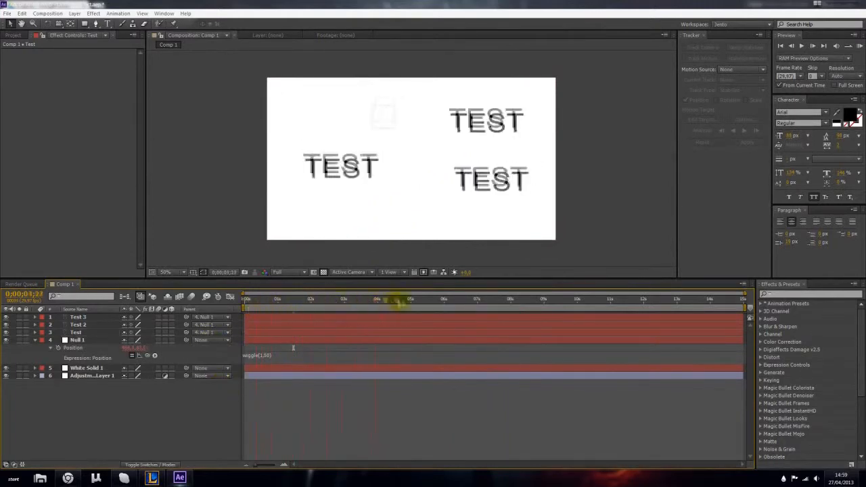
key("space")
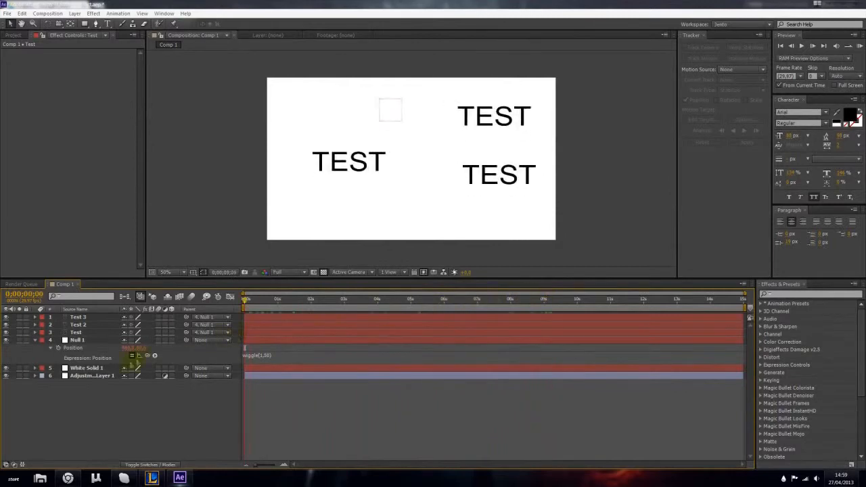
- Add the expression wiggle(1,50) to the null object's Rotation and scrub the timeline to preview it
left_click(92, 341)
key("r")
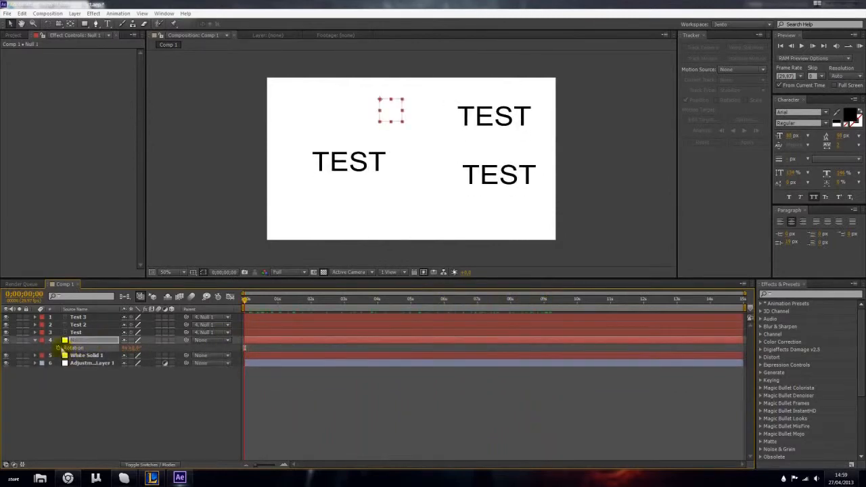
left_click(59, 348, "alt")
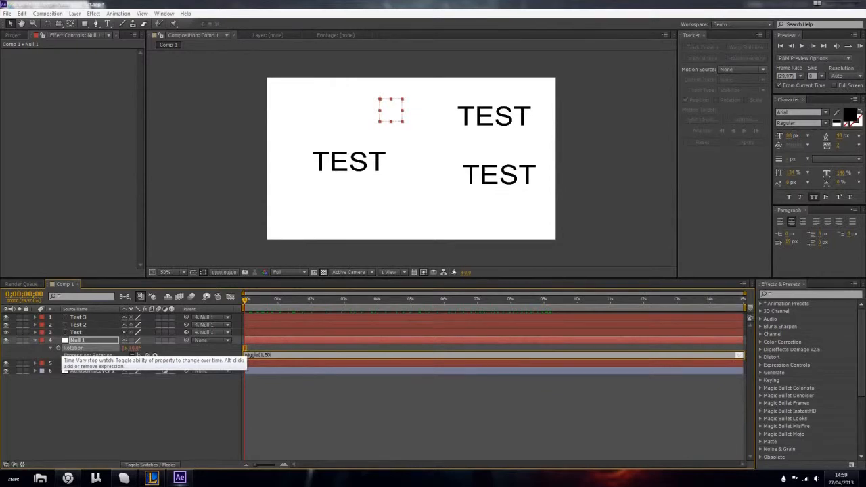
left_click(108, 445)
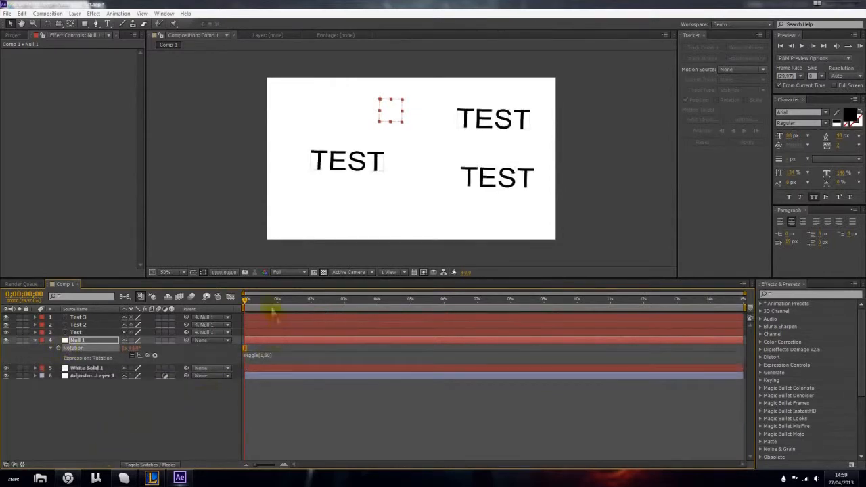
mouse_move(247, 301)
left_mouse_down()
mouse_move(370, 315)
mouse_move(246, 317)
left_mouse_up()
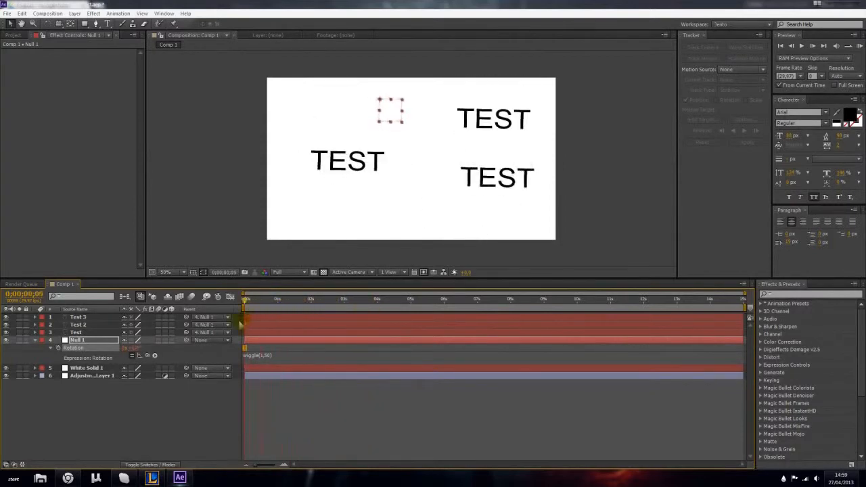
- Change the null object's Rotation expression to wiggle(1,05) and preview the motion on the timeline
left_click(260, 356)
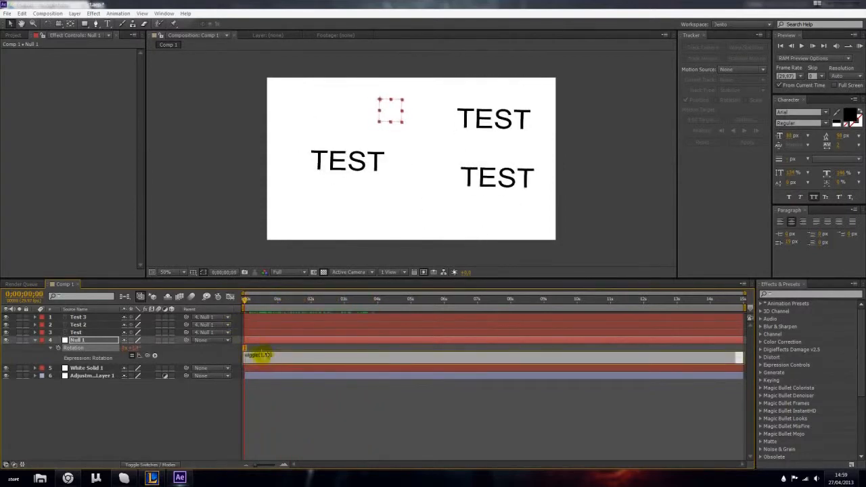
type("0")
left_click(227, 389)
left_click_drag(248, 300, 247, 323)
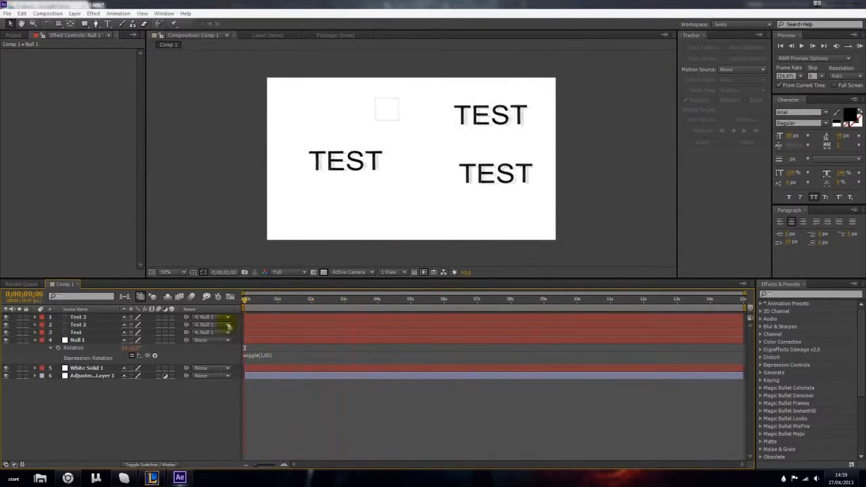
- Change the null object's Rotation expression to wiggle(1,01) and scrub to about three and a half seconds
left_click(260, 355)
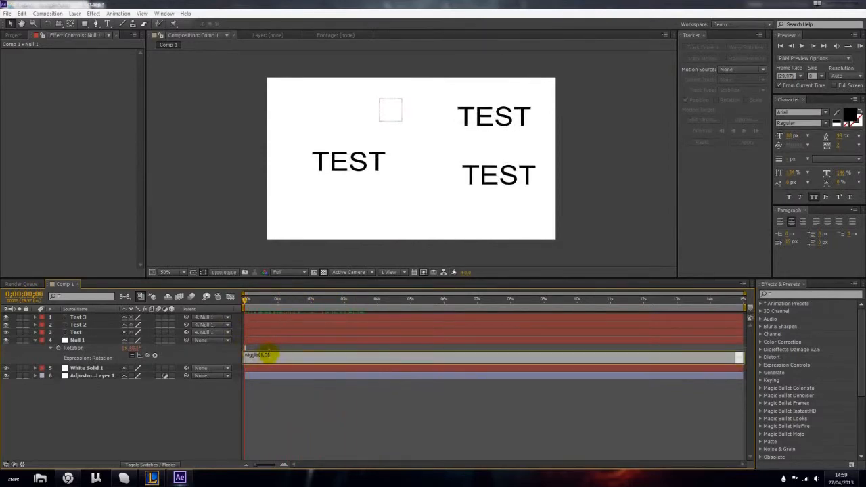
left_click(270, 355)
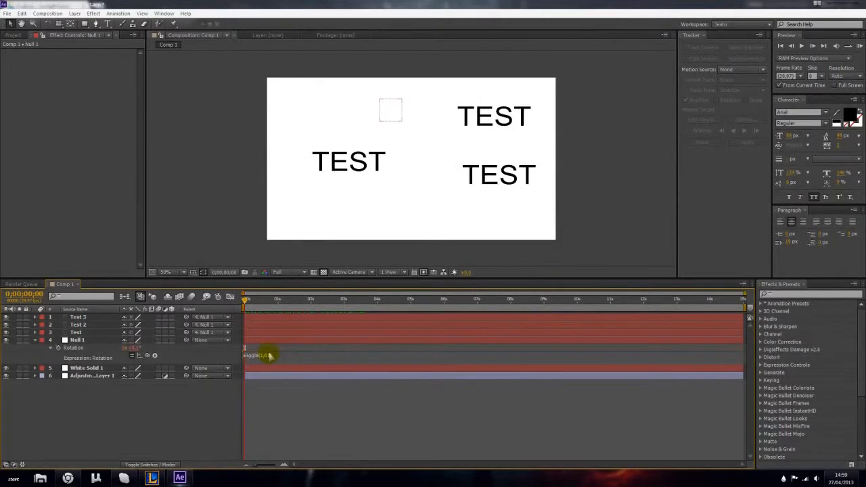
left_click_drag(250, 304, 360, 300)
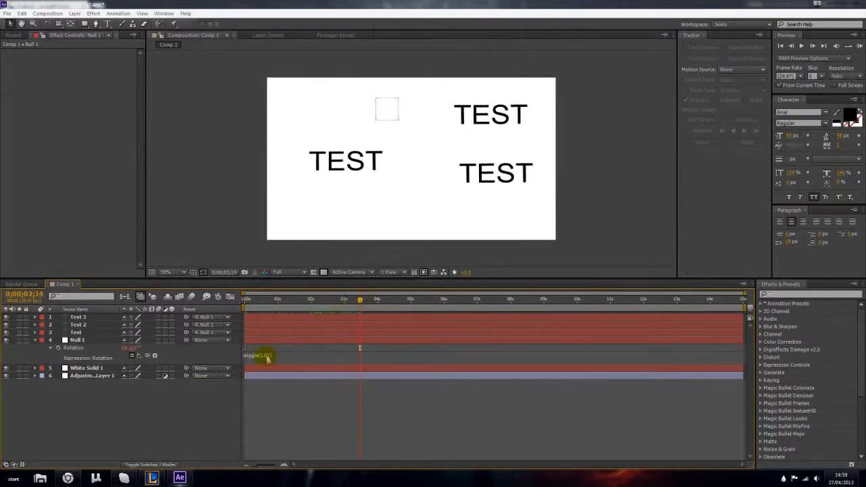
left_click(269, 357)
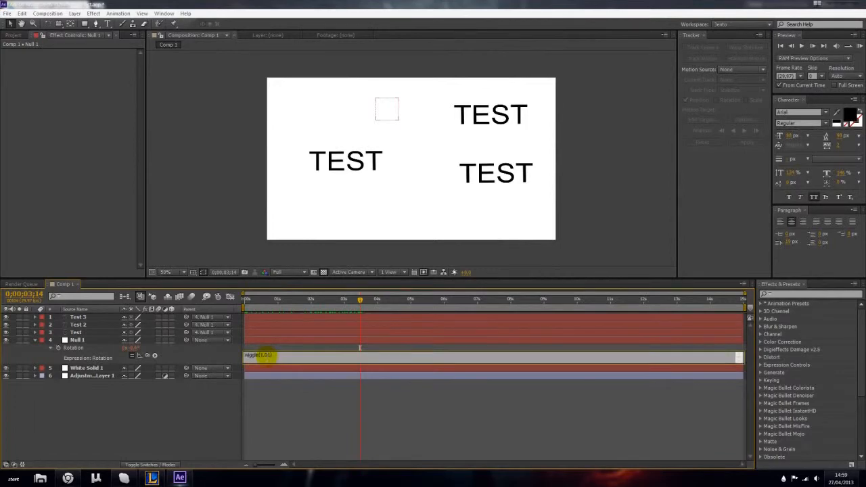
type("00")
left_click(108, 413)
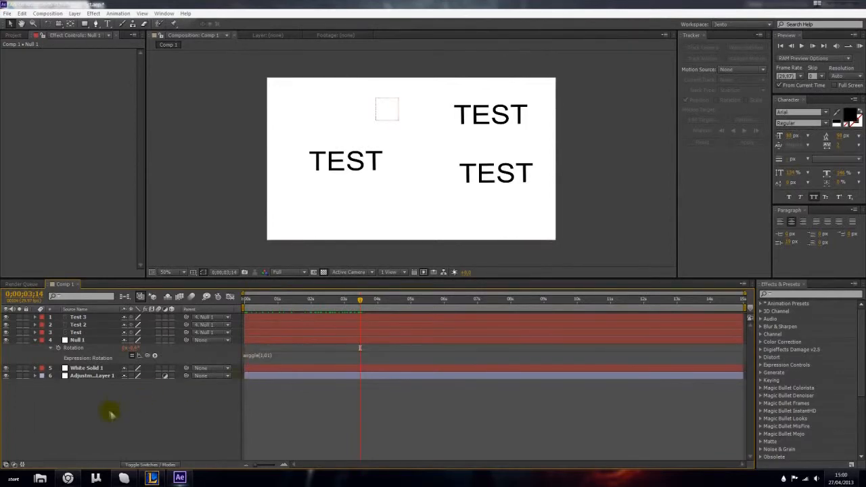
- Scrub to about nine seconds to preview the motion, collapse Null 1's properties and return to the composition's start
left_click_drag(360, 291, 555, 301)
left_click(31, 341)
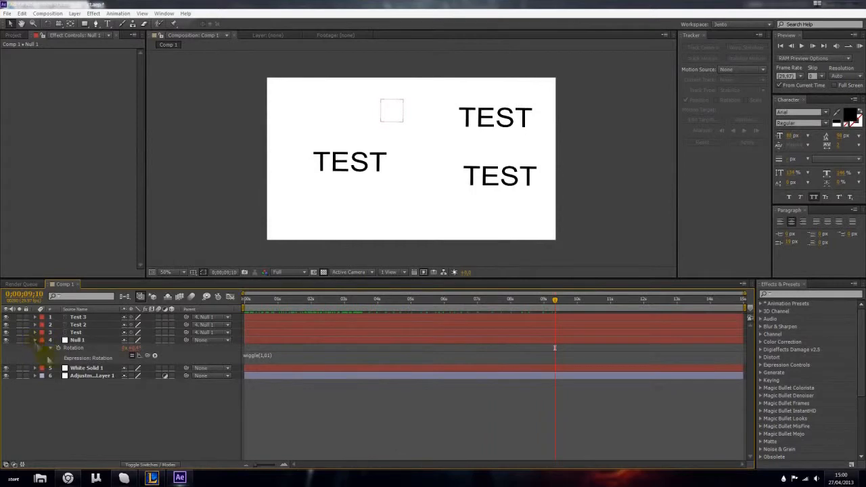
left_click(35, 340)
left_click_drag(538, 308, 228, 322)
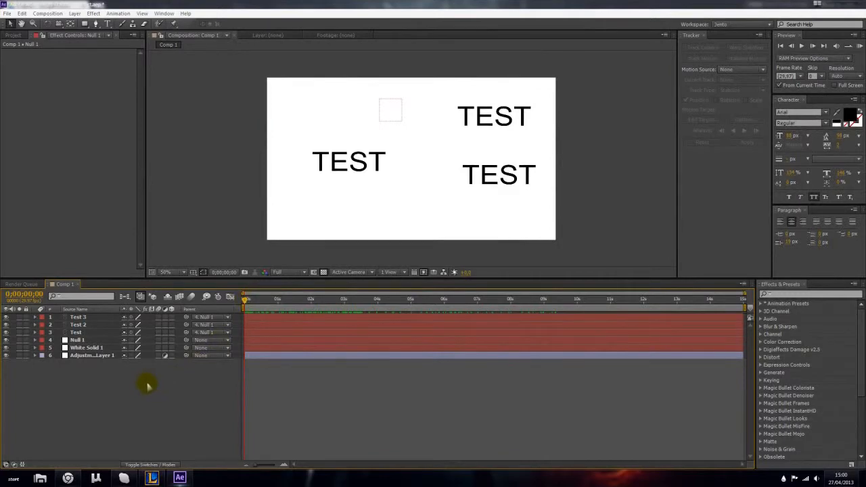
left_click(88, 340)
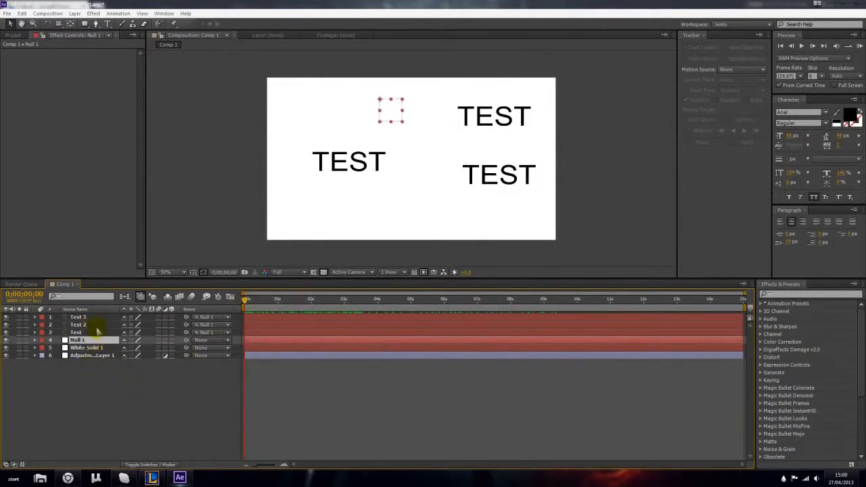
left_click(96, 318, "shift")
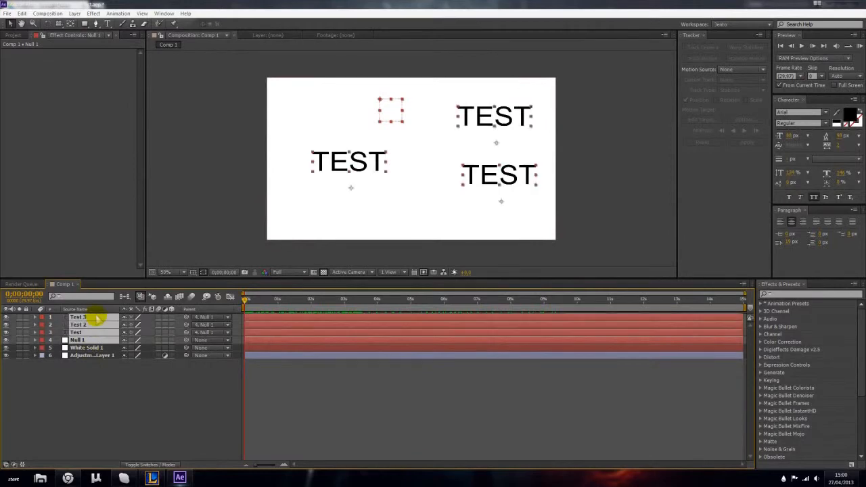
left_click(103, 377)
left_click(86, 341)
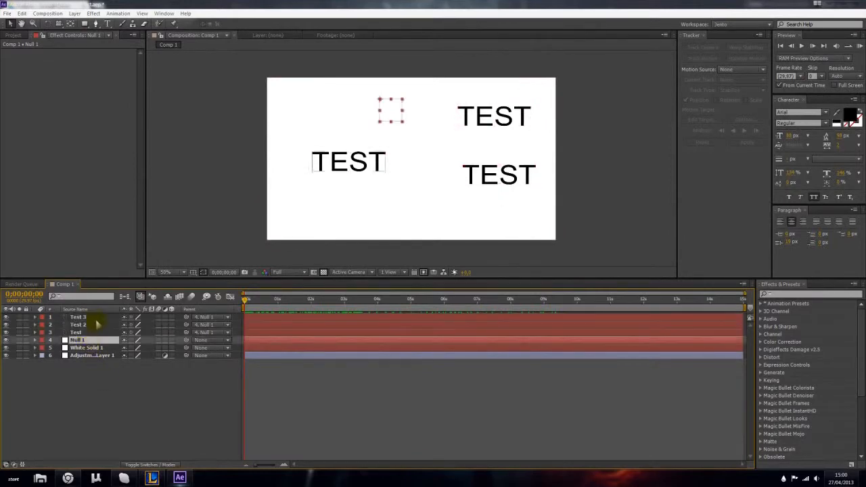
left_click(107, 389)
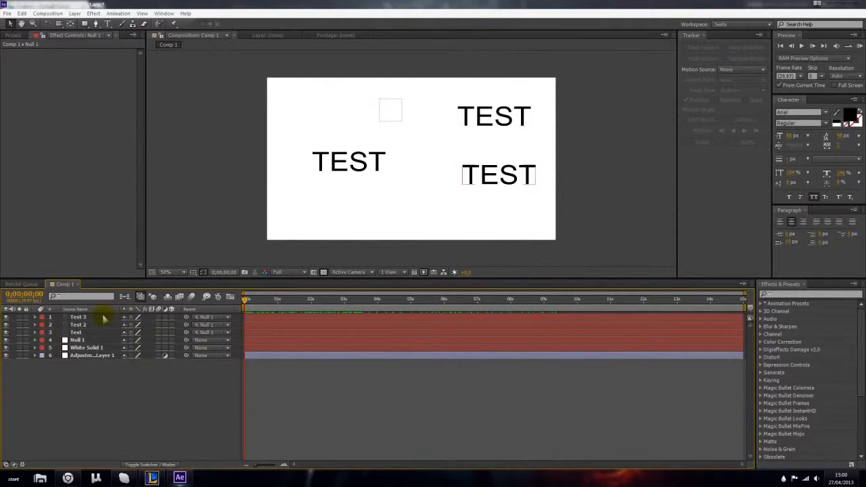
left_click(103, 318)
- Create a new shape layer and choose the Ellipse tool for drawing on it
left_click(73, 402)
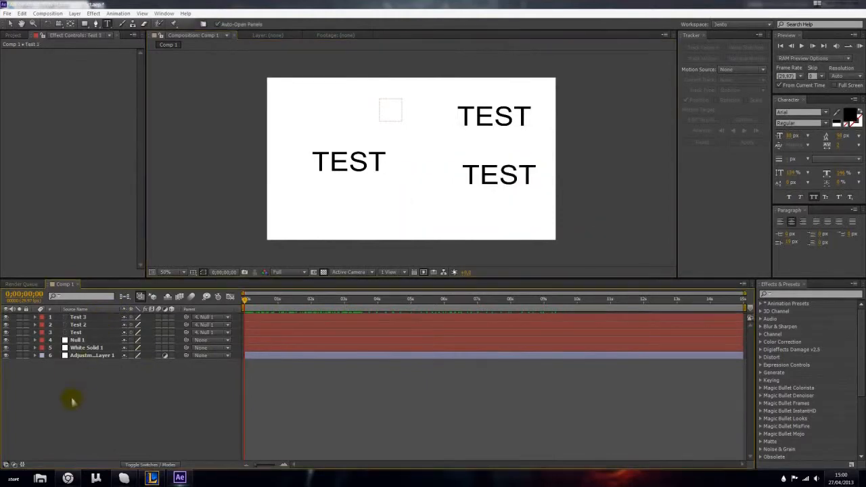
left_click(74, 14)
mouse_move(85, 24)
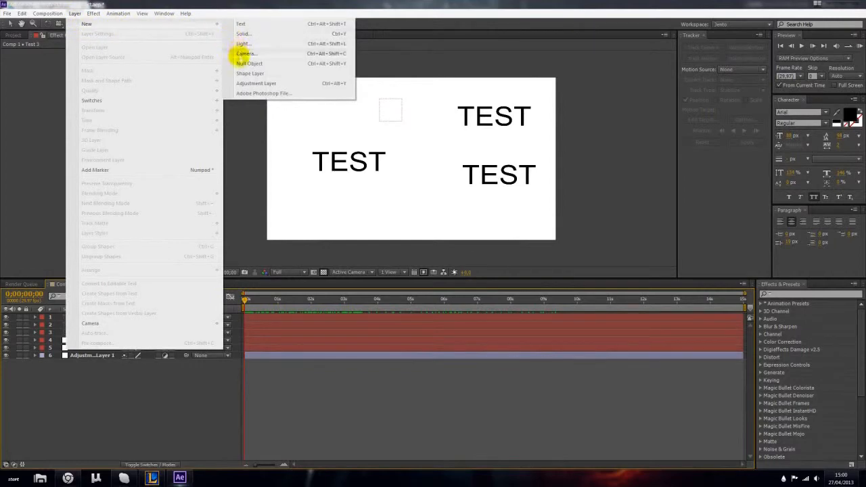
left_click(245, 73)
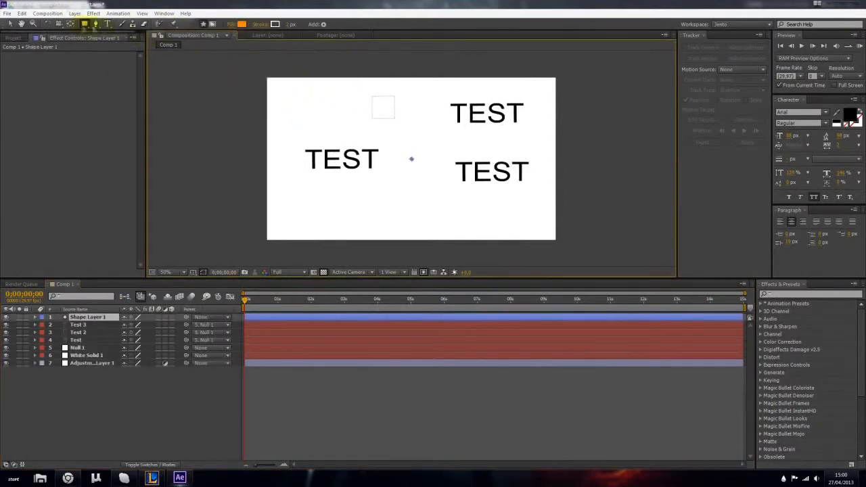
left_click_drag(85, 24, 107, 45)
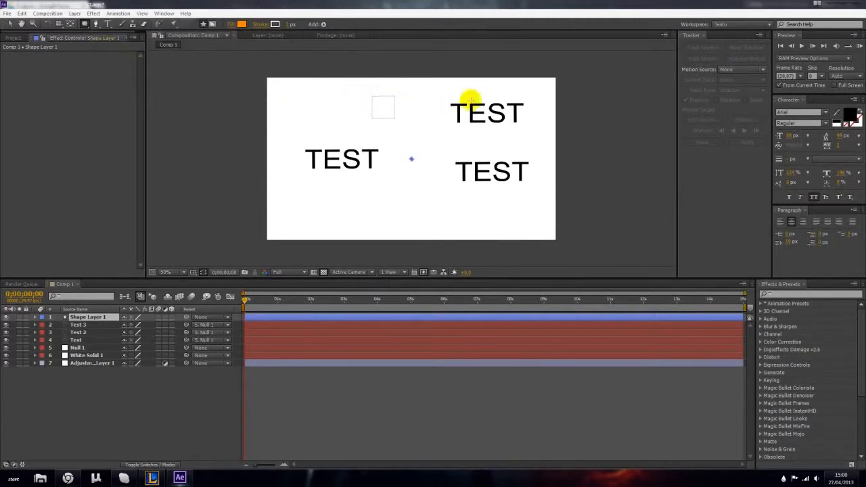
- Set the shape fill color to blue, 0054FF
left_click(242, 25)
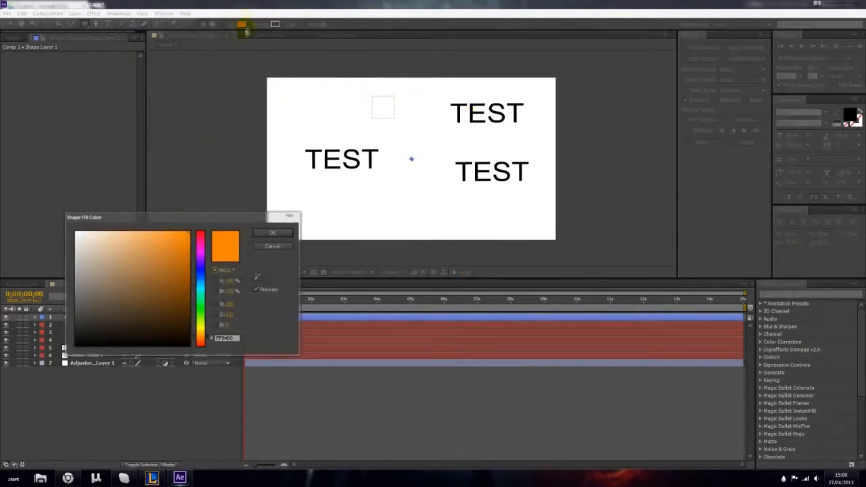
left_click_drag(201, 251, 201, 279)
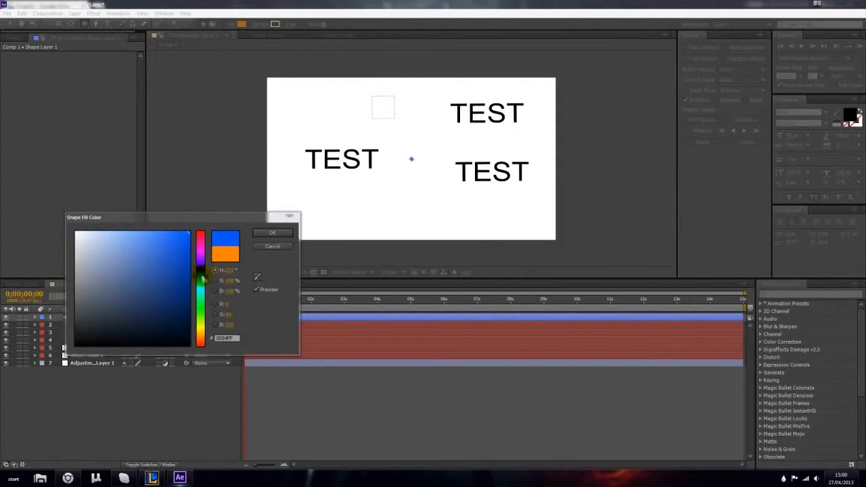
left_click(272, 233)
- Draw a large ellipse on the shape layer, shrink it to fit inside the frame and center it in the composition
mouse_move(512, 92)
left_mouse_down()
mouse_move(358, 190)
mouse_move(319, 244)
mouse_move(319, 266)
left_mouse_up()
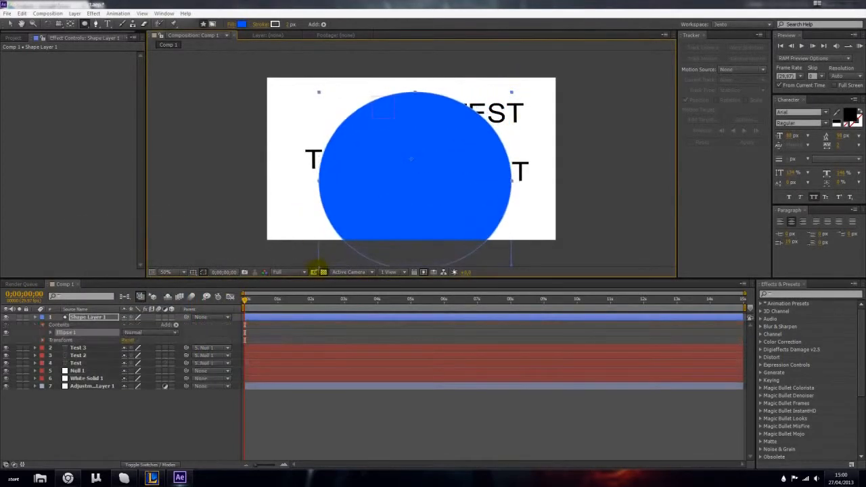
left_click(11, 24)
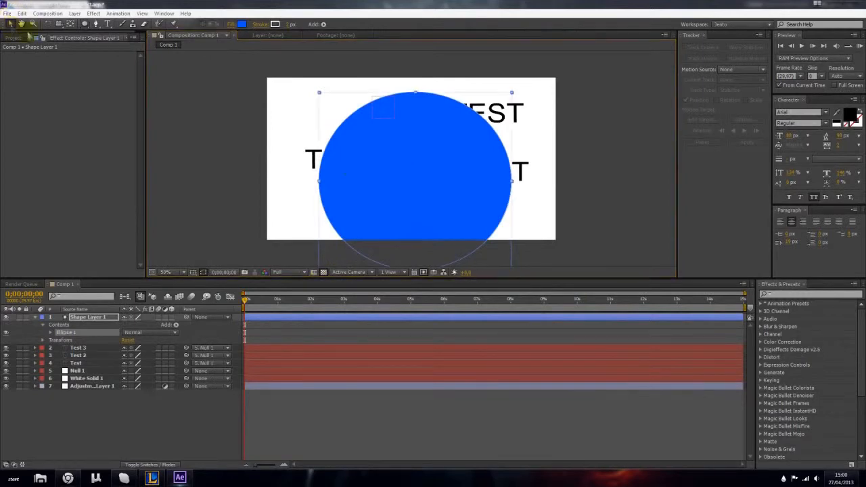
left_click_drag(381, 179, 373, 161)
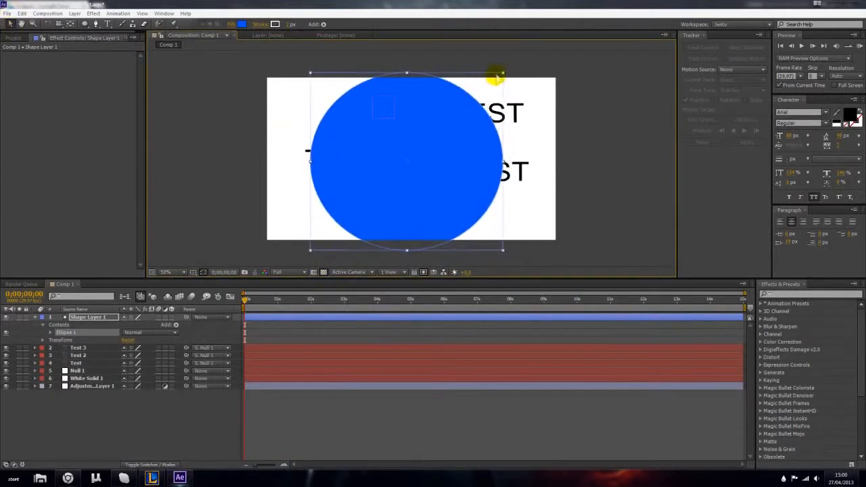
left_click_drag(503, 73, 478, 93)
left_click_drag(450, 130, 453, 125)
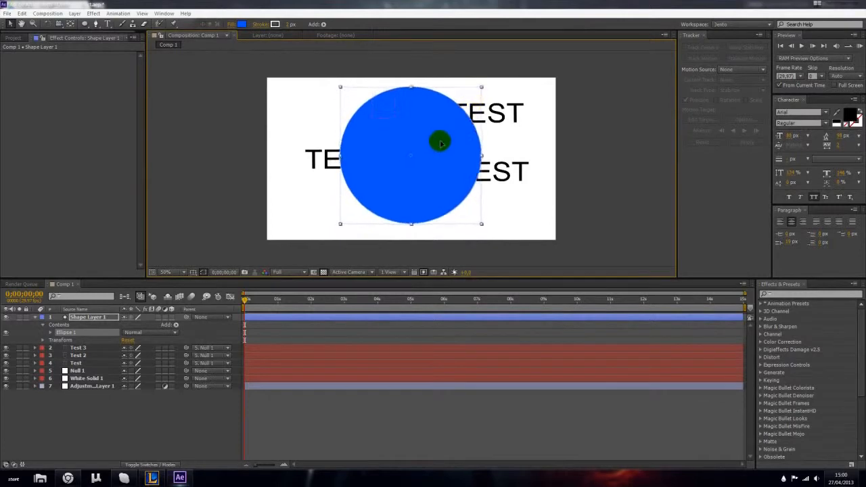
- Move Shape Layer 1 between Null 1 and White Solid 1 in the layer stack, behind the text
left_click(88, 319)
left_click_drag(88, 321, 106, 381)
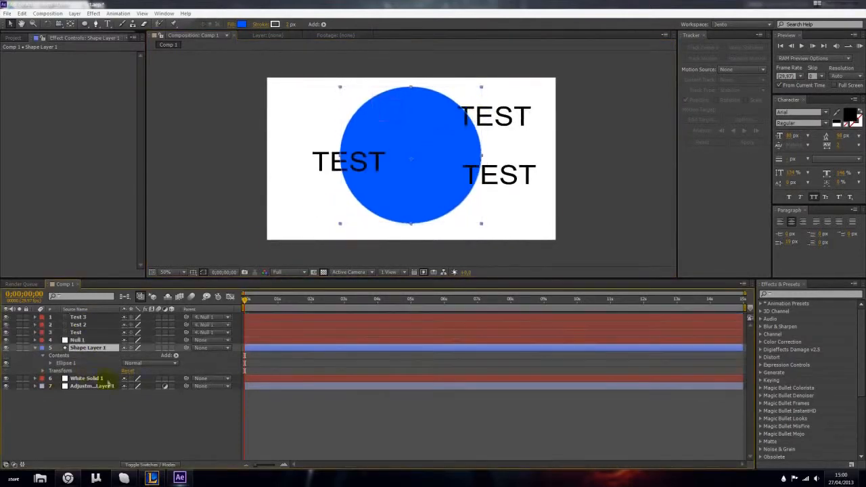
left_click(150, 404)
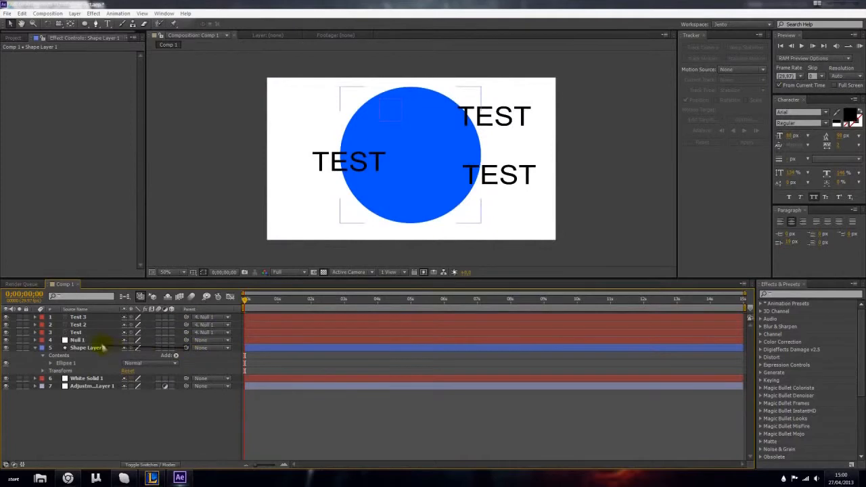
- Parent Shape Layer 1 to Null 1 and scrub to about seven and a half seconds to preview the shared motion
left_click_drag(103, 347, 78, 340)
left_click_drag(245, 300, 501, 315)
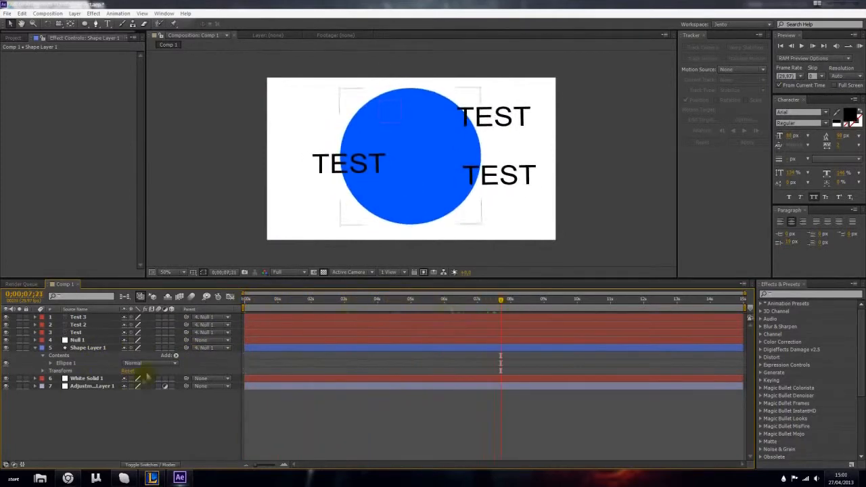
- Reposition the three TEST texts outward around the blue circle: one at its upper right, one at its lower right, one at its left
left_click(105, 333)
left_click_drag(493, 126, 504, 116)
left_click(100, 326)
left_click_drag(499, 177, 503, 208)
left_click(317, 167)
left_click_drag(318, 166, 278, 172)
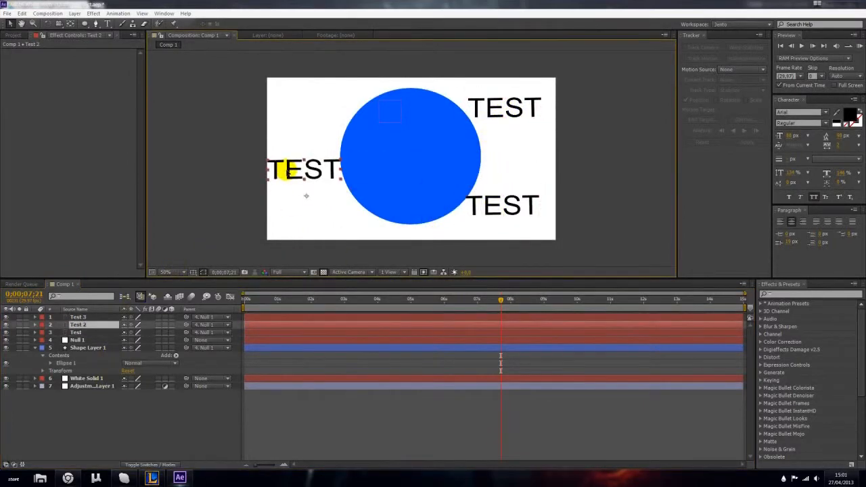
- Scale the text layers down: Test 2 to about 85%, Test 3 to 82% and Test to about 80%
key("s")
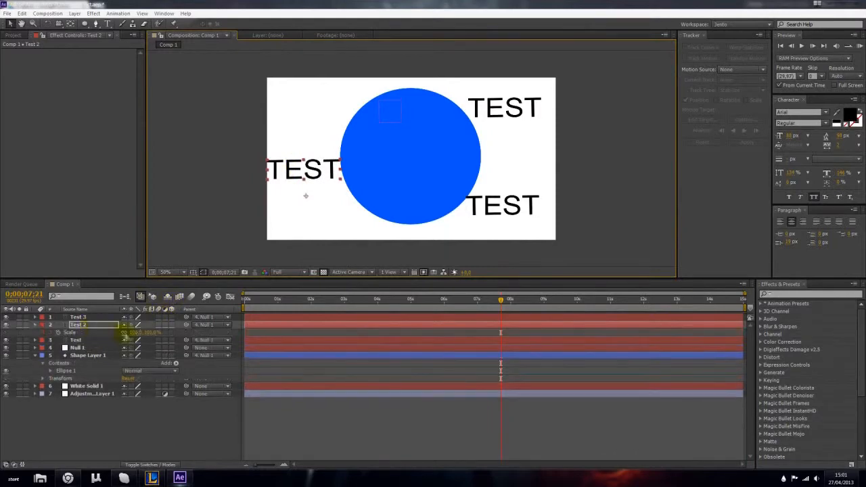
left_click_drag(133, 333, 126, 325)
left_click(82, 317)
key("s")
left_click(79, 348)
key("s")
left_click_drag(139, 363, 127, 385)
left_click(112, 447)
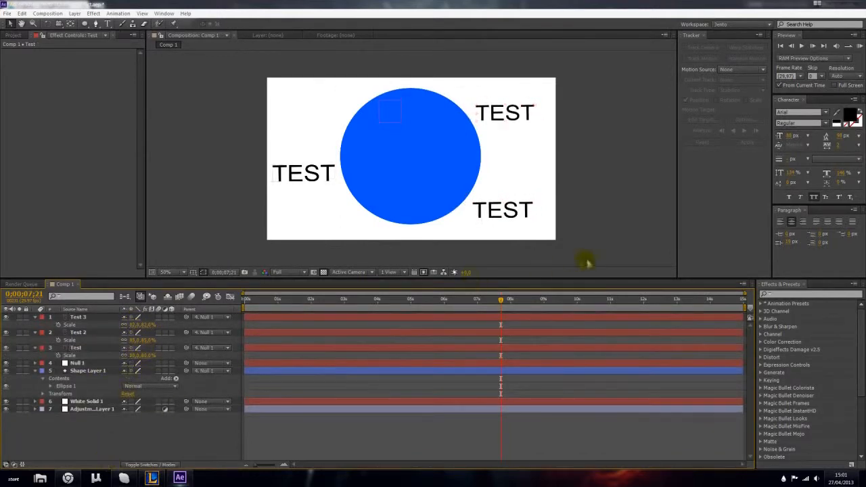
- Scrub back to the composition's start and narrow the blue circle slightly
left_click_drag(489, 304, 246, 305)
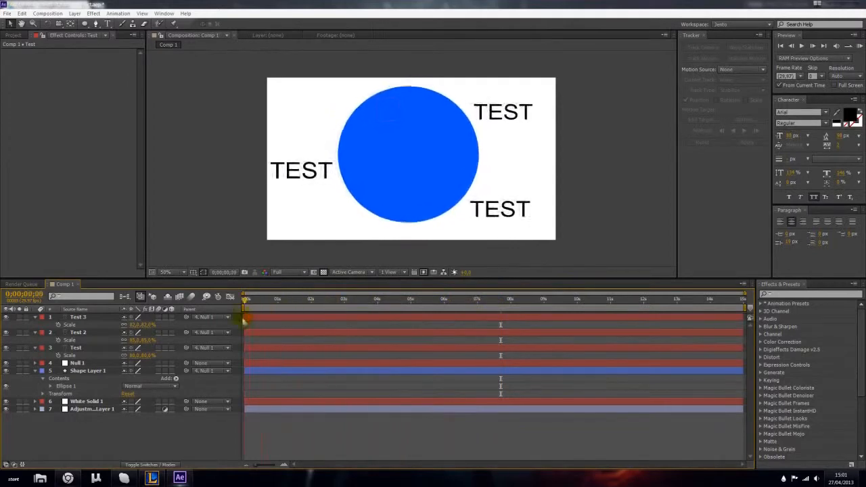
left_click(78, 317)
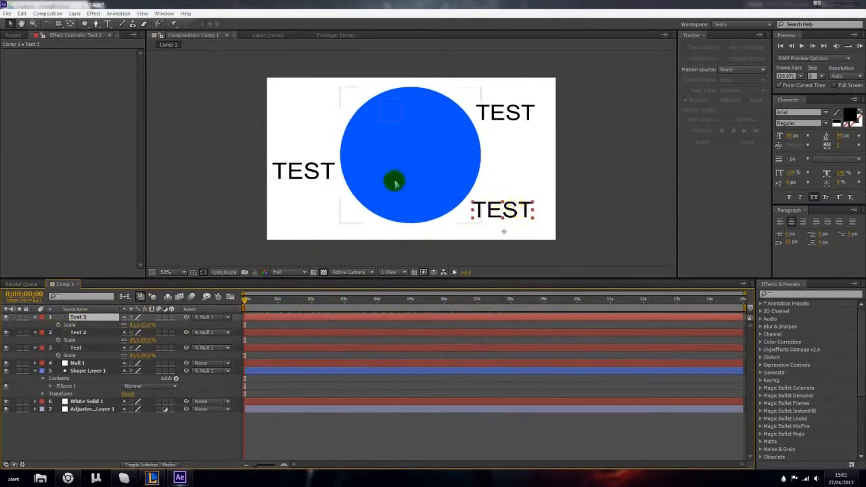
left_click(418, 162)
left_click_drag(481, 156, 480, 156)
- Add the expression wiggle(1,02) to Shape Layer 1's Scale
left_click(99, 372)
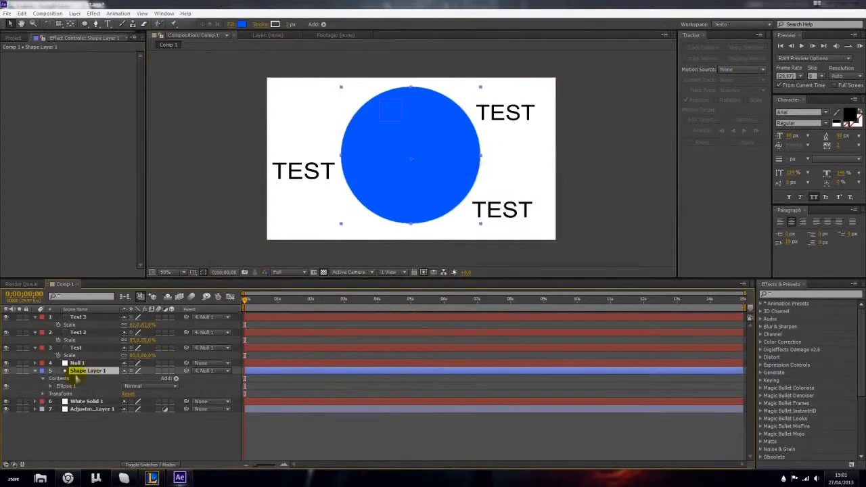
key("s")
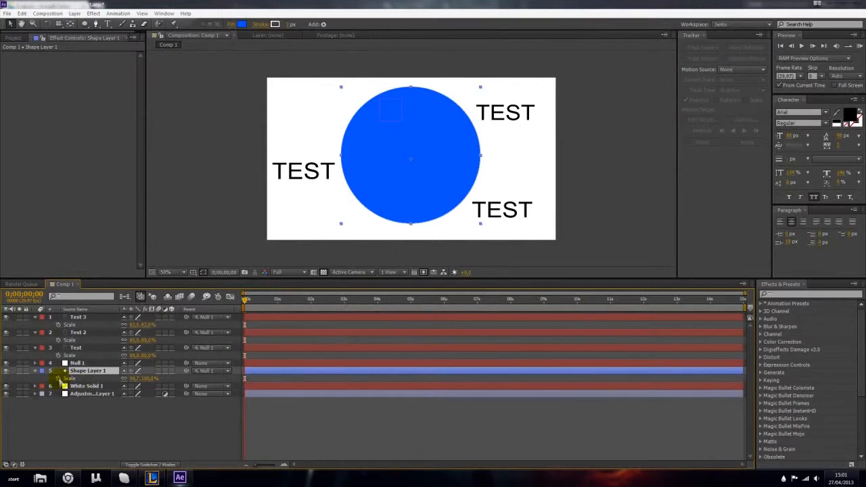
left_click(59, 379, "alt")
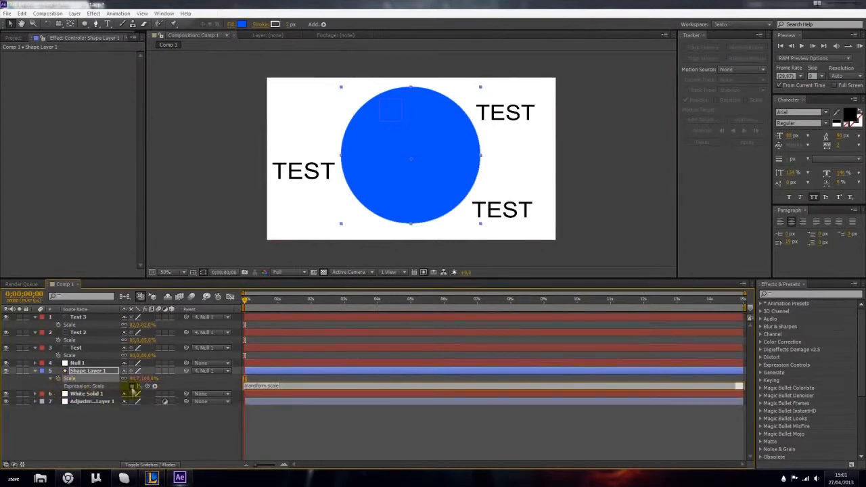
left_click(304, 386)
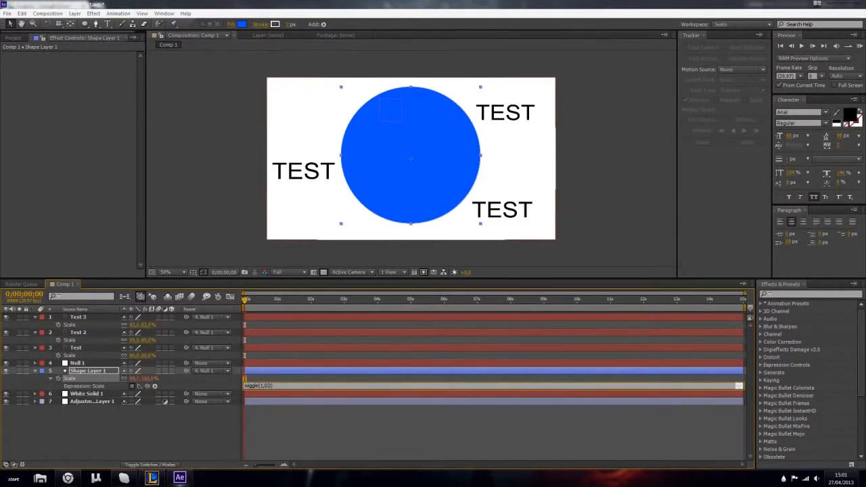
key("Return")
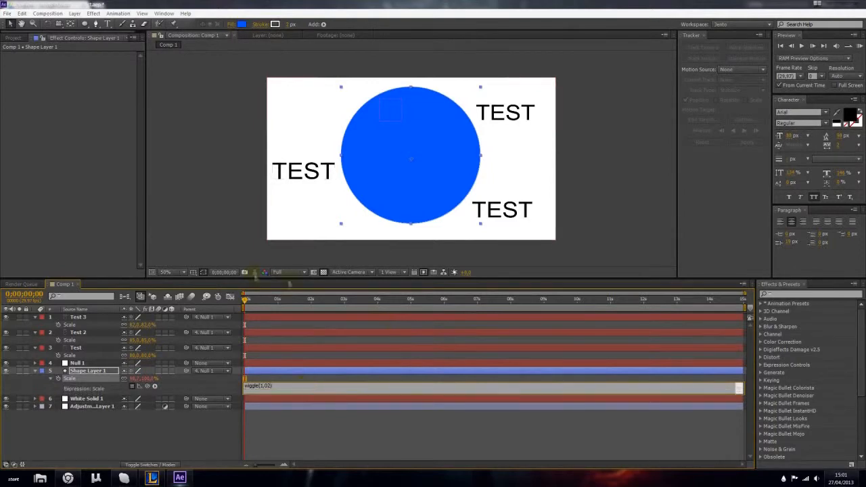
left_click(203, 431)
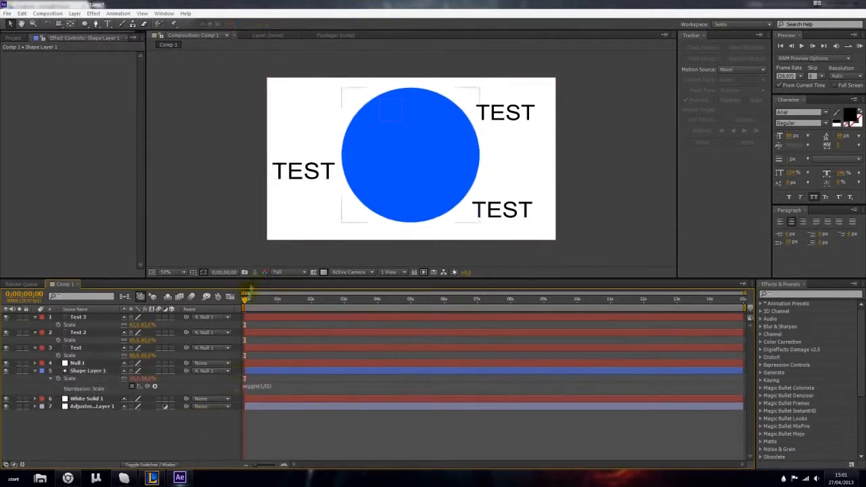
- Preview the circle's scale wiggle on the timeline, then collapse Shape Layer 1's properties and deselect it
left_click_drag(246, 299, 196, 355)
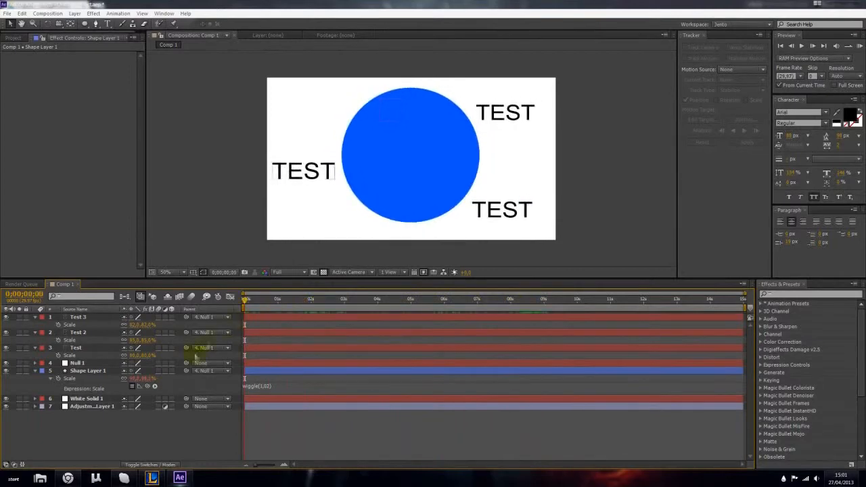
left_click(35, 371)
left_click(80, 372)
left_click(96, 415)
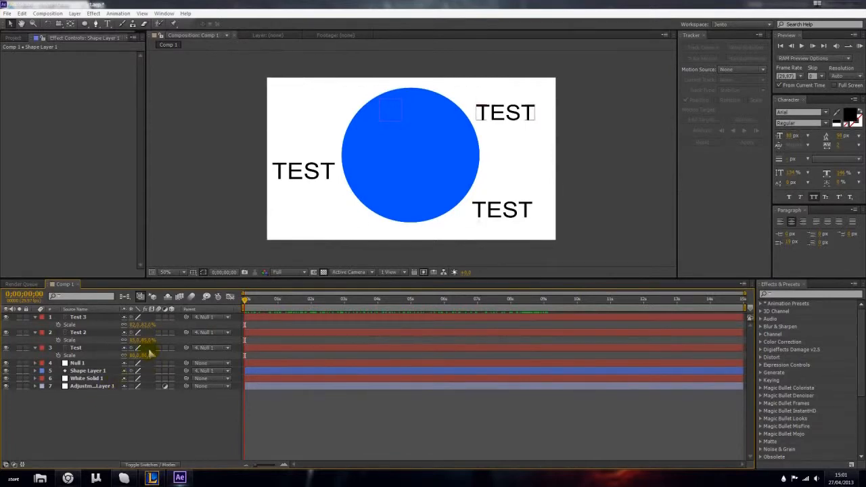
- Move the Test text down and left to touch the circle, and shift the Test 2 text right to the circle's edge
left_click(102, 351)
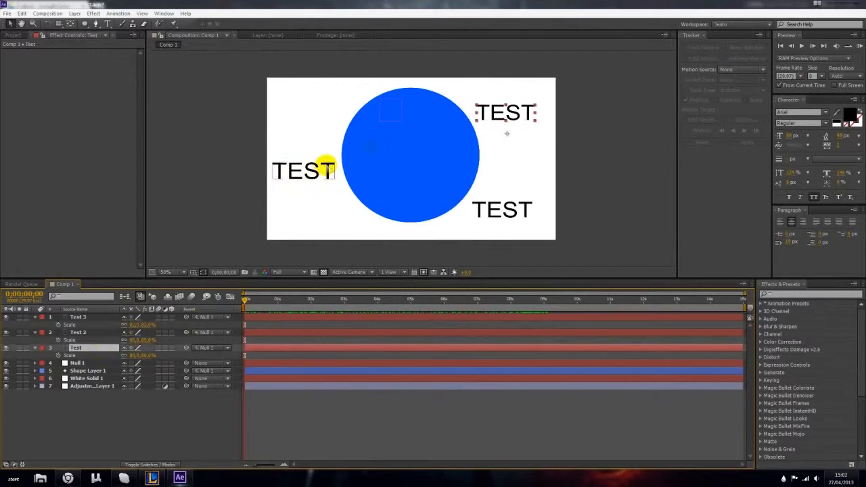
left_click_drag(503, 113, 494, 116)
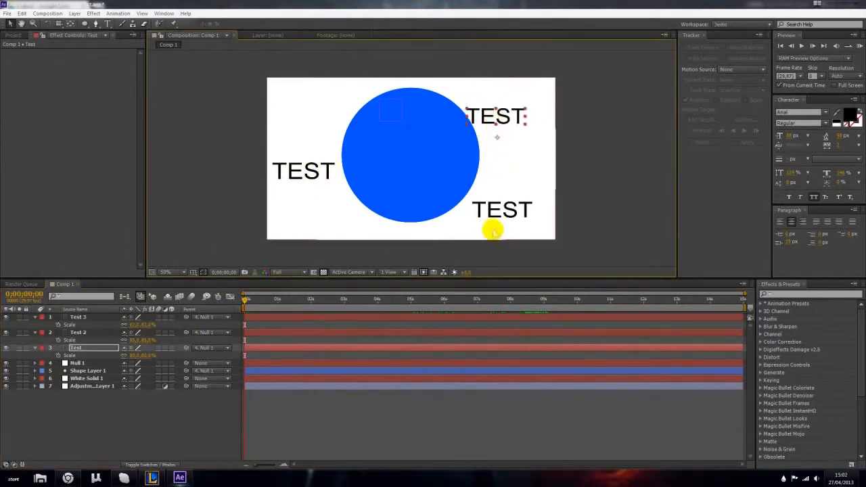
left_click(94, 333)
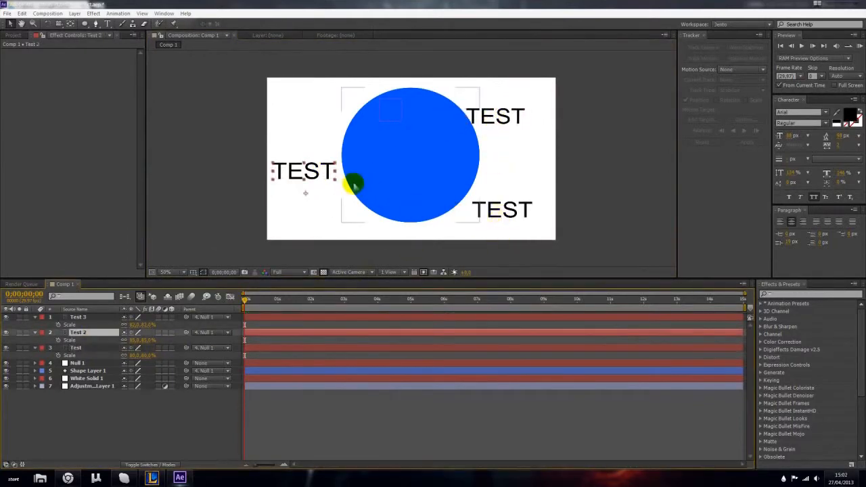
left_click_drag(313, 170, 319, 169)
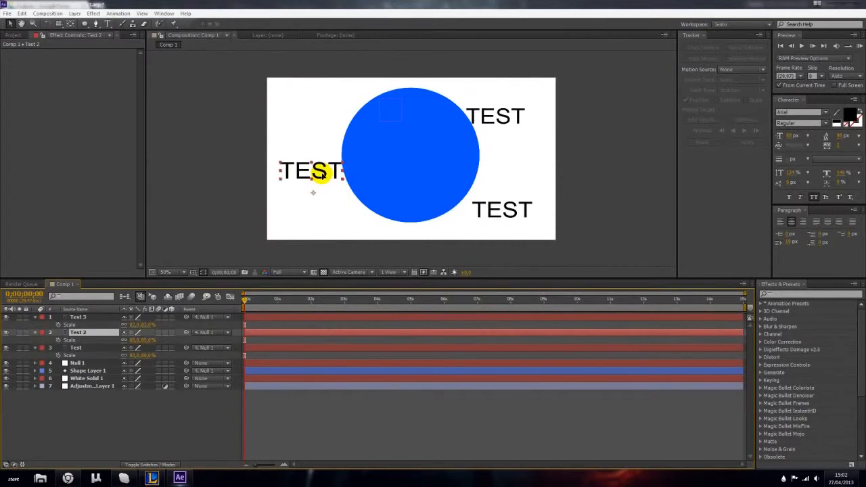
- Move the Test 3 text left to touch the circle's edge, then preview the wiggle and return to the composition's start
left_click(89, 317)
mouse_move(514, 210)
left_mouse_down()
mouse_move(489, 205)
mouse_move(497, 208)
left_mouse_up()
left_click(171, 410)
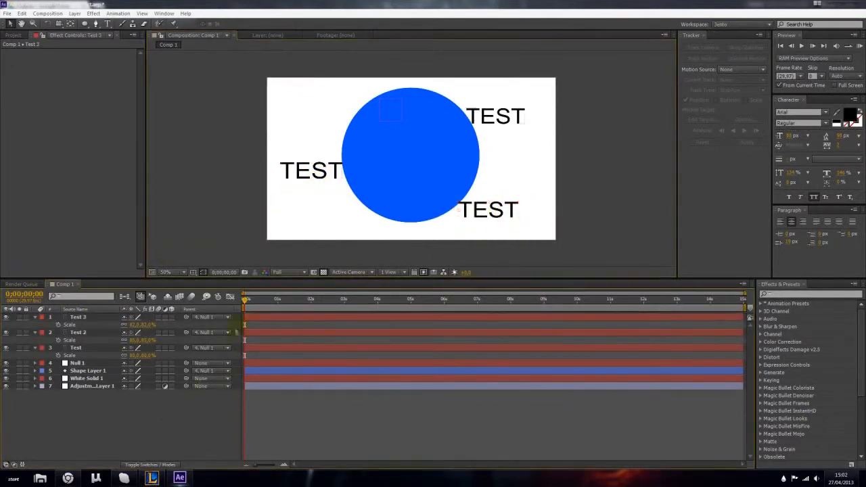
key("space")
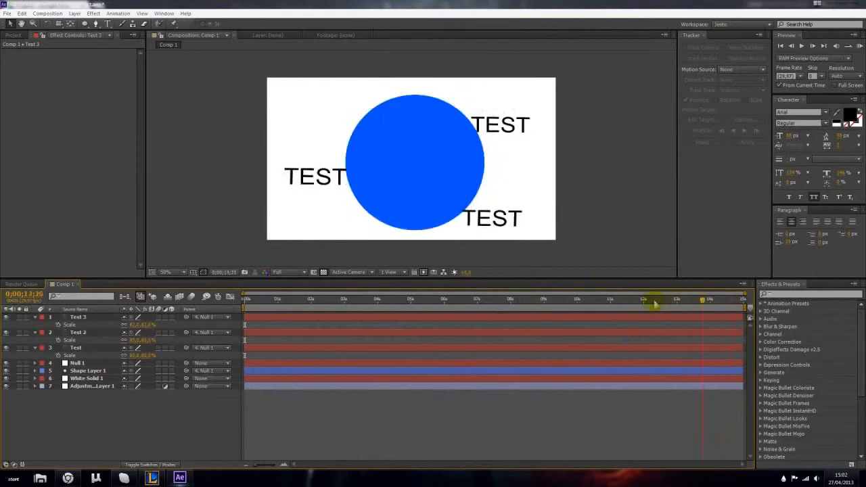
left_click_drag(492, 313, 238, 330)
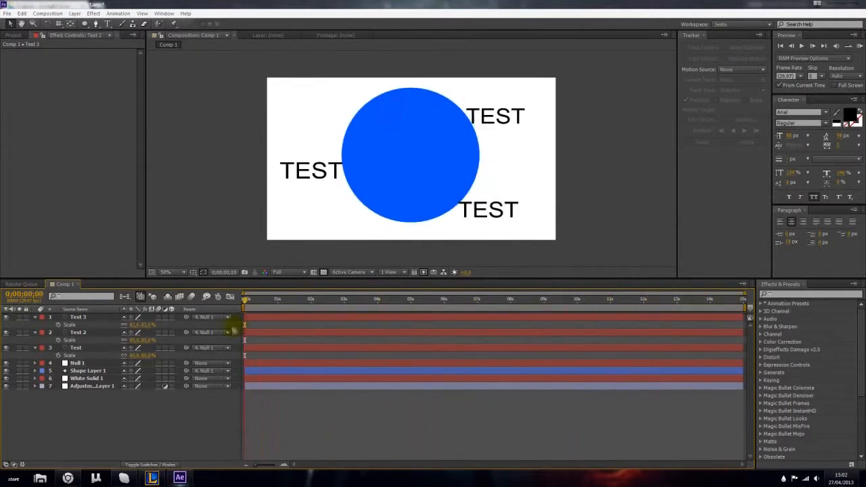
- Apply a Gaussian Blur to Shape Layer 1, raise its Blurriness to soften the circle's edge, and return to the composition's start
left_click(79, 371)
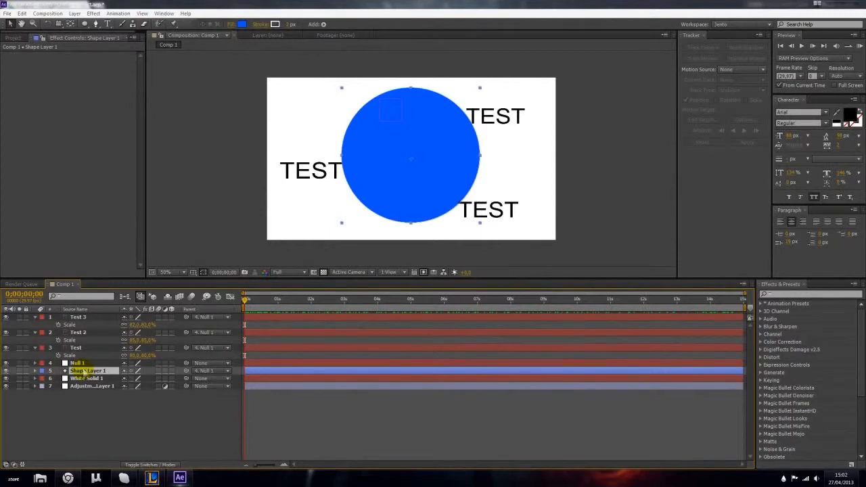
left_click(142, 441)
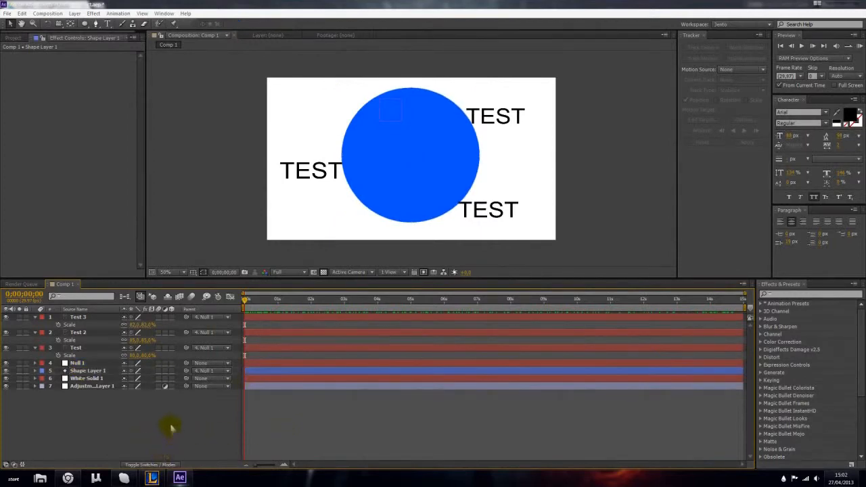
left_click(102, 371)
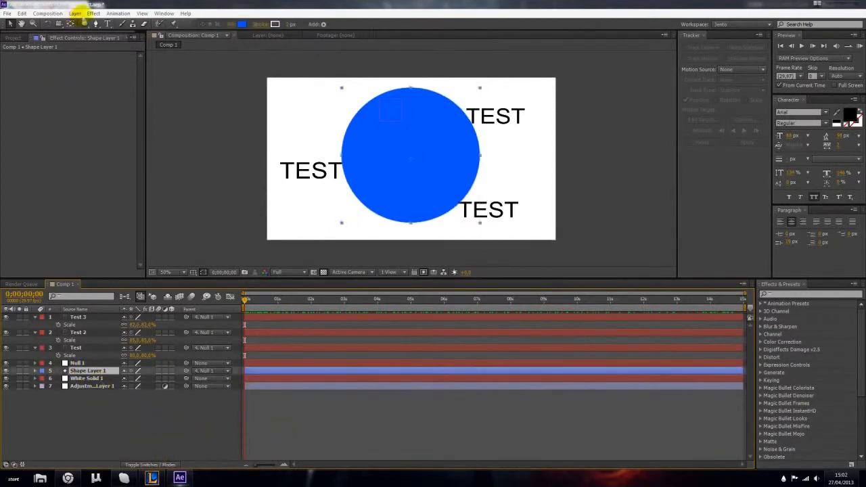
left_click(93, 13)
mouse_move(116, 72)
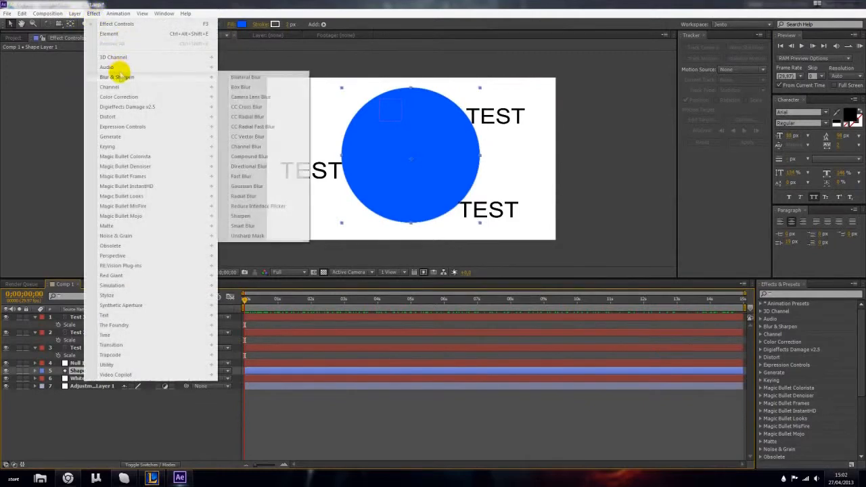
left_click(258, 186)
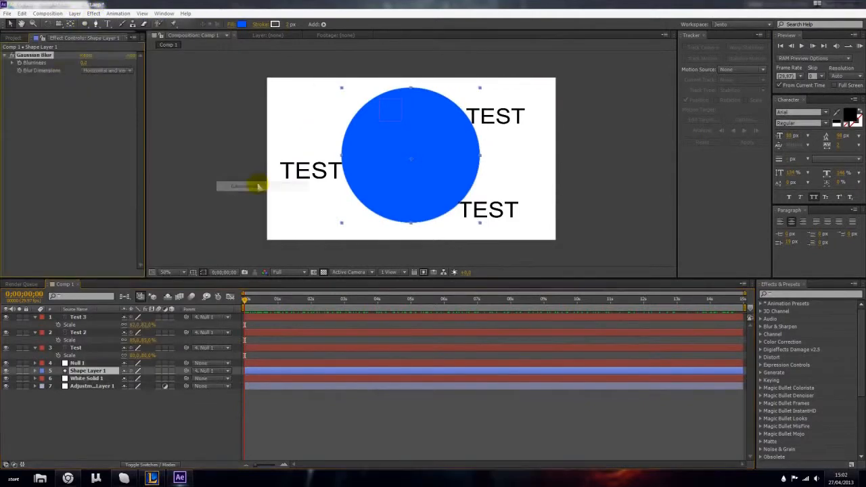
left_click_drag(100, 63, 218, 71)
left_click(152, 410)
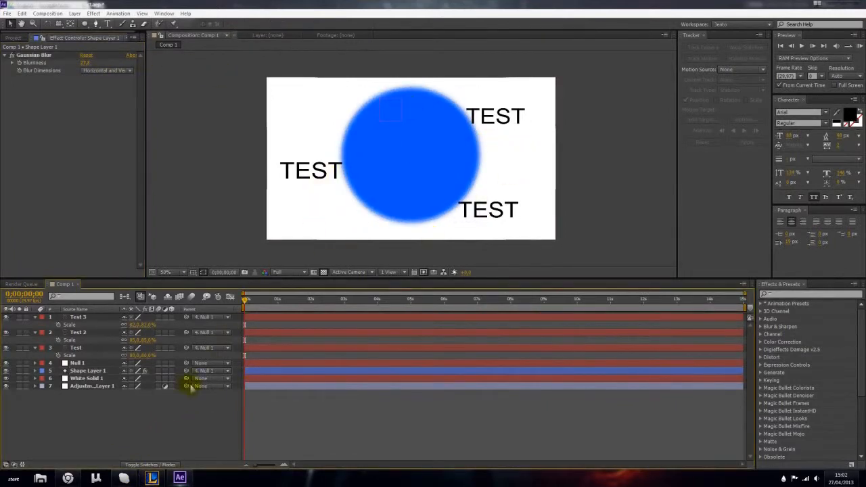
left_click_drag(246, 301, 179, 344)
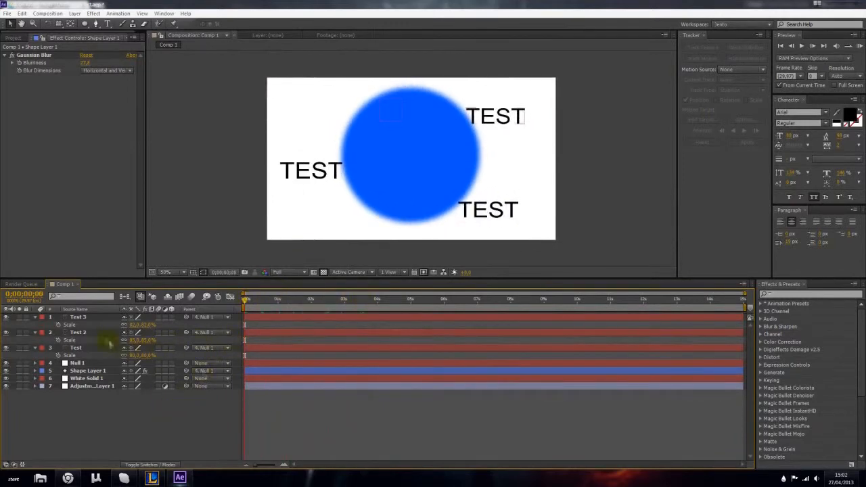
- Rotate the Test 2 text to about -21° and reposition it against the circle's left edge
left_click(78, 332)
key("r")
left_click_drag(135, 341, 119, 333)
left_click_drag(316, 175, 326, 183)
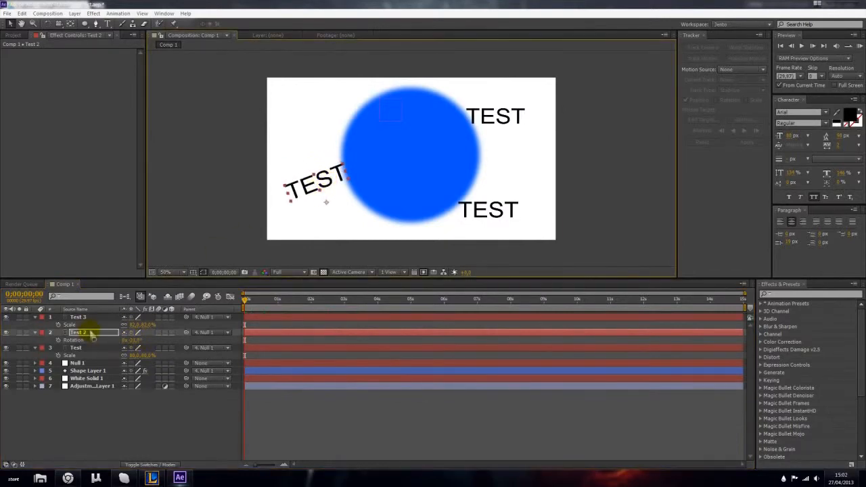
- Change the Test 2 text to SHAPE, the Test 3 text to THIS and the Test text to ANIMATION
double_click(92, 333)
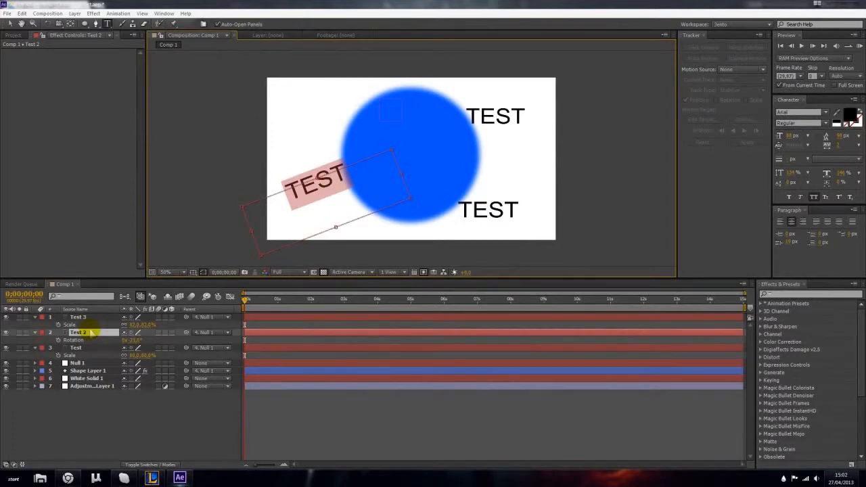
type("SHAPE")
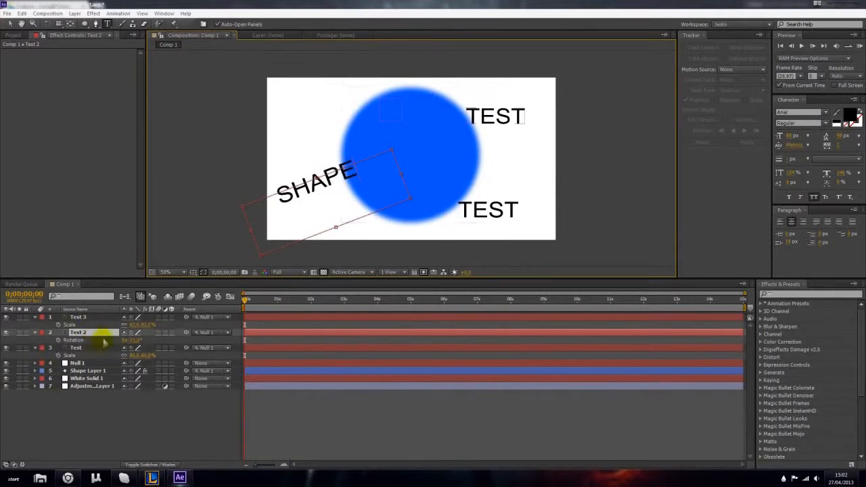
double_click(72, 317)
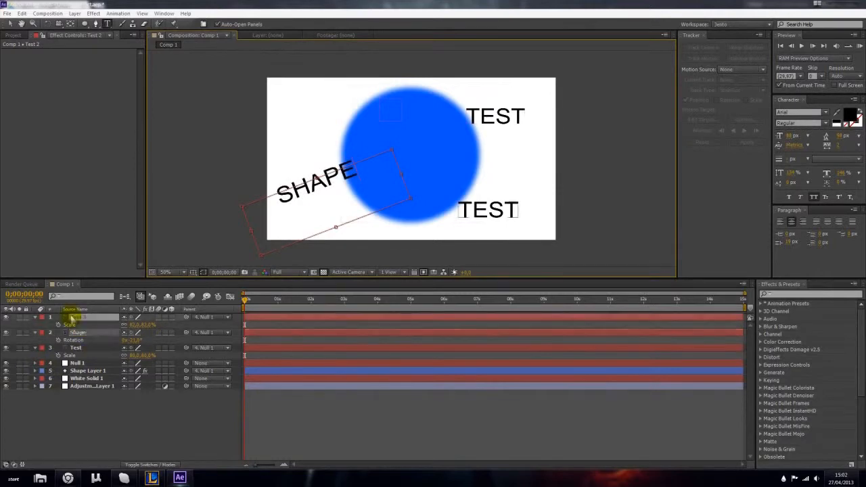
type("THIS")
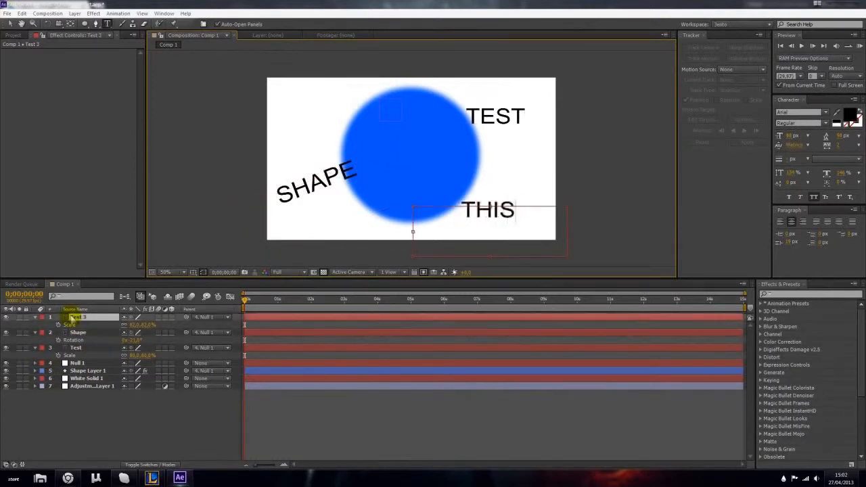
double_click(76, 348)
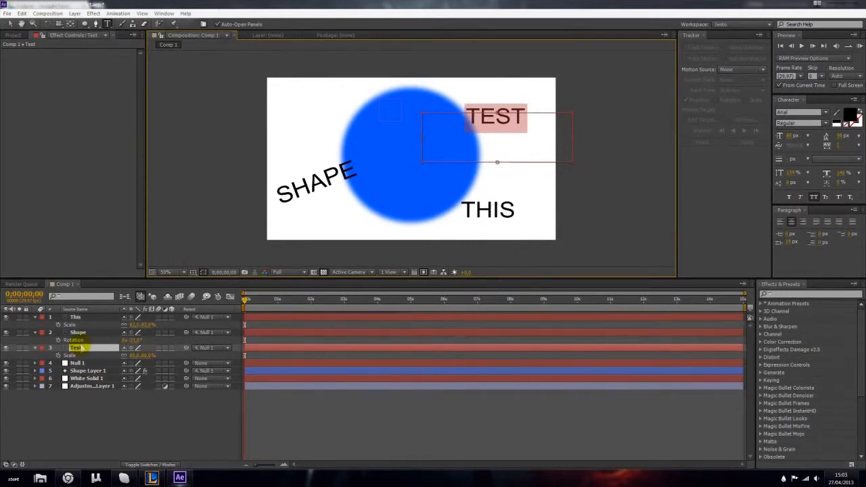
type("ANIMATION")
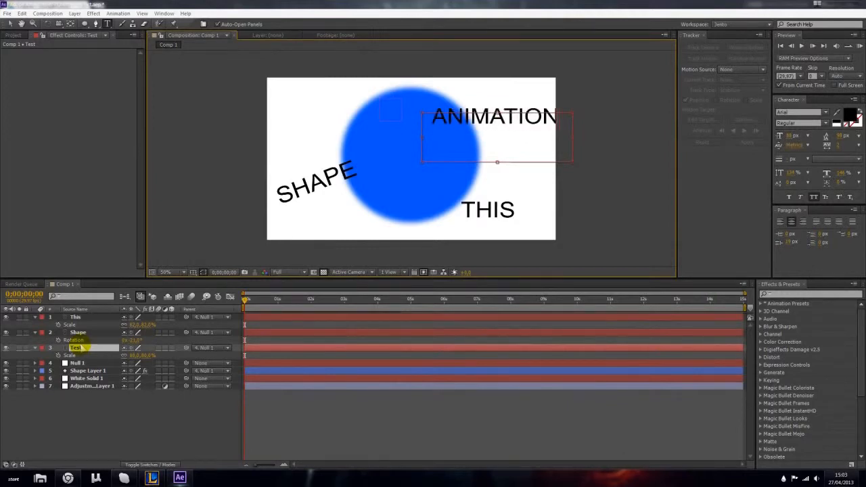
left_click(95, 333)
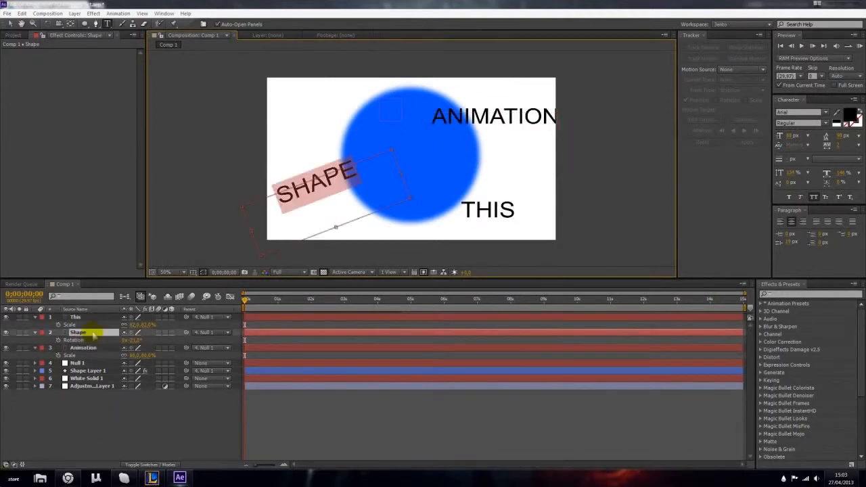
- Replace the ANIMATION text at the circle's upper right with THIS
double_click(84, 349)
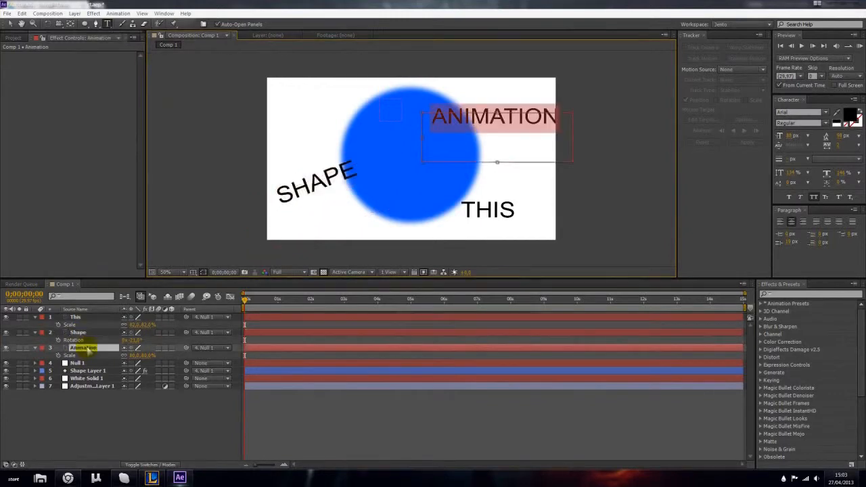
type("THIUS")
key("BackSpace")
key("BackSpace")
type("S")
- Set the font of the upper-right THIS text to ArtsAndCrafts
key("ctrl+a")
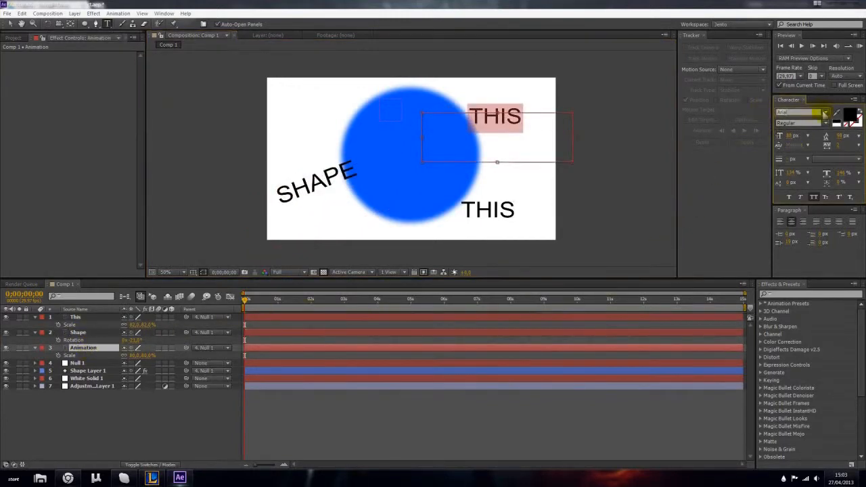
left_click(825, 113)
left_click(802, 170)
key("Down")
key("Down")
key("Down")
key("Down")
key("Up")
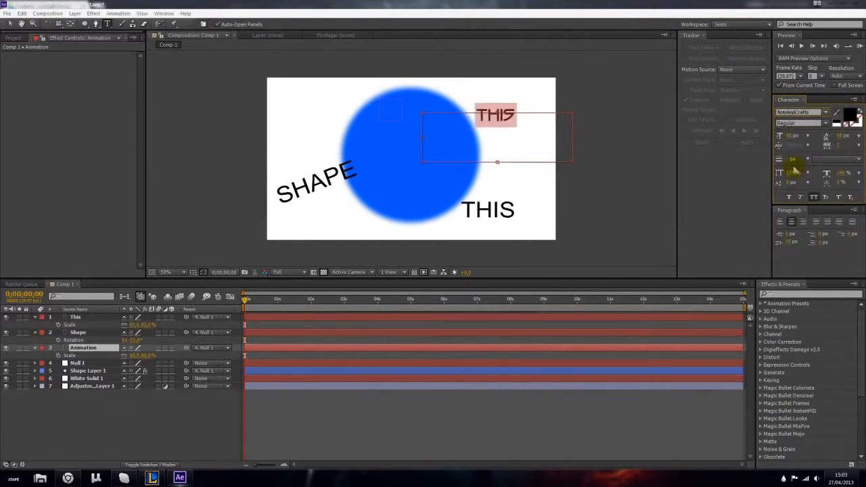
left_click(503, 123)
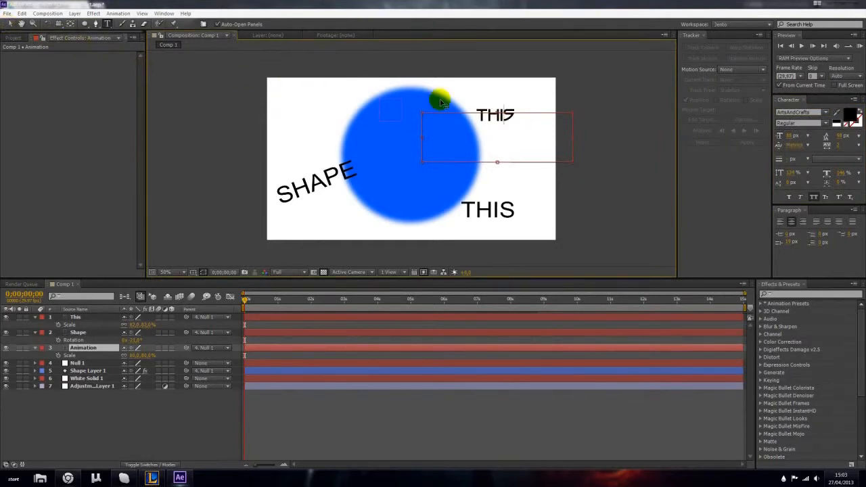
- Copy the ArtsAndCrafts THIS text over the rotated SHAPE text and reword it as ANIMATION
key("ctrl+a")
key("ctrl+c")
left_click(87, 334)
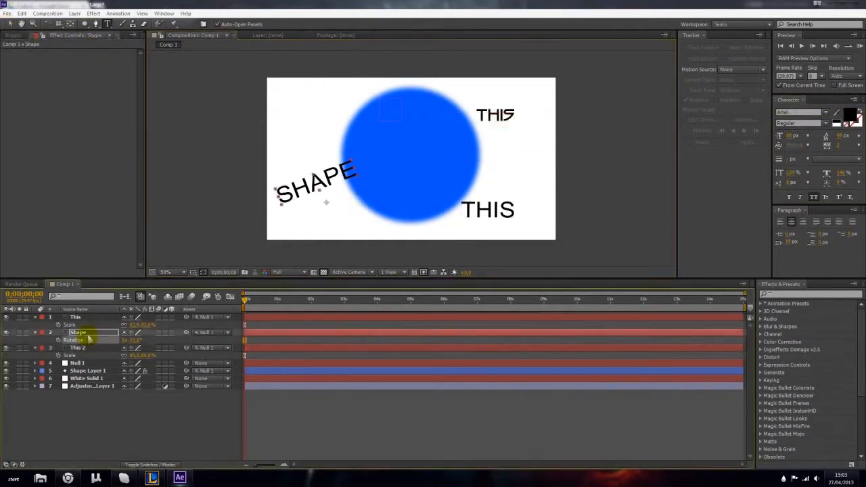
double_click(88, 333)
key("ctrl+v")
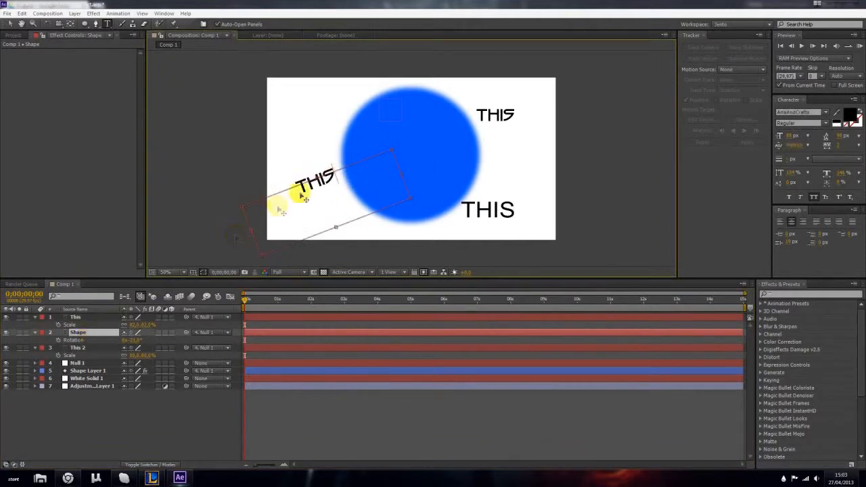
left_click_drag(344, 174, 295, 181)
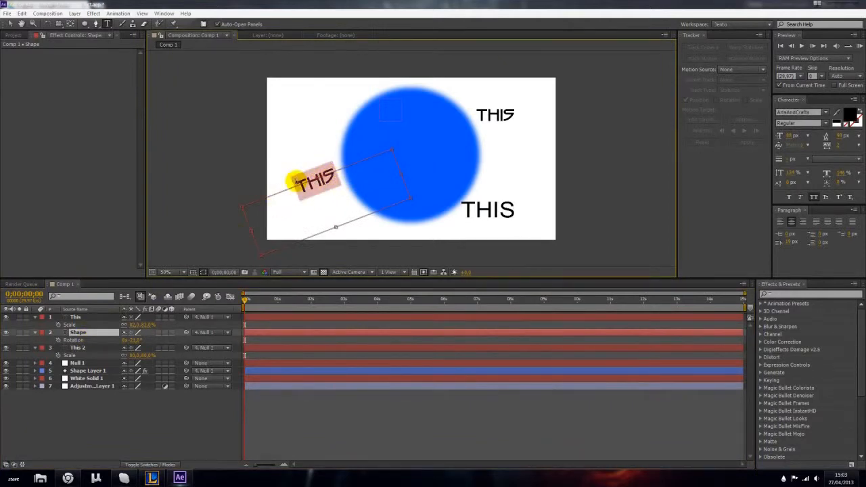
type("ANIMATRIO")
key("BackSpace")
key("BackSpace")
key("BackSpace")
type("ION")
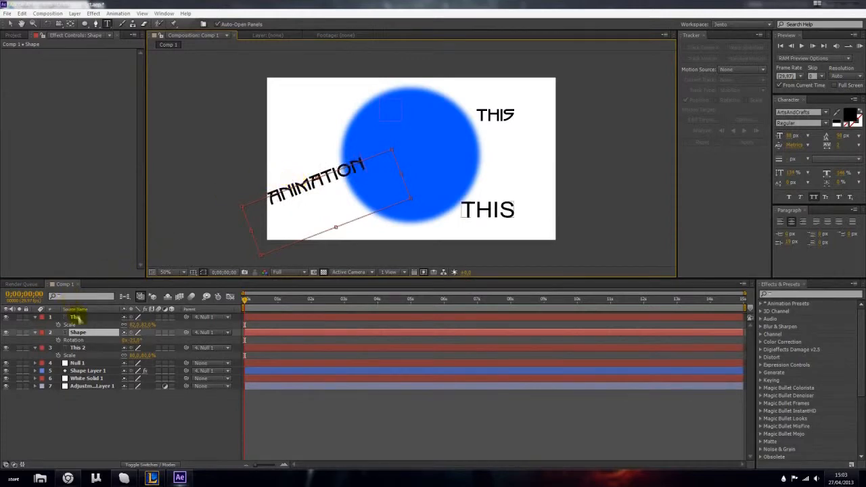
- Replace the THIS text at the circle's lower right with IS AWESOME in the copied ArtsAndCrafts style
left_click(76, 318)
type("IS AWE")
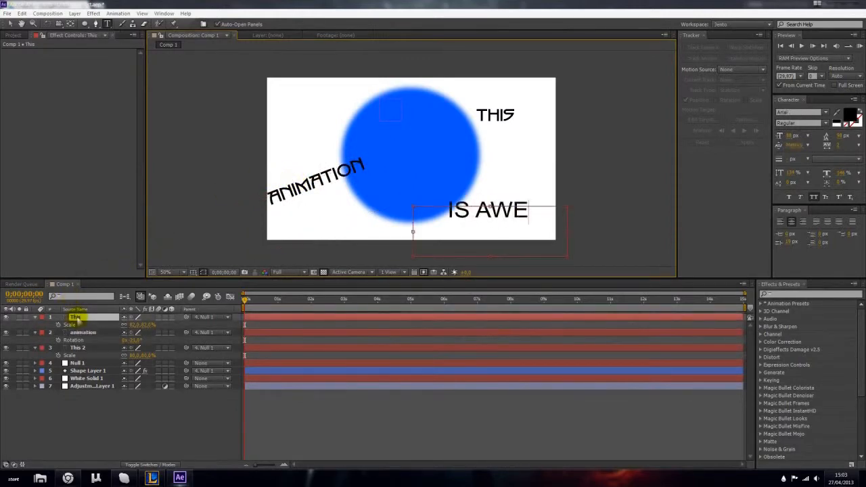
key("ctrl+a")
key("ctrl+z")
key("BackSpace")
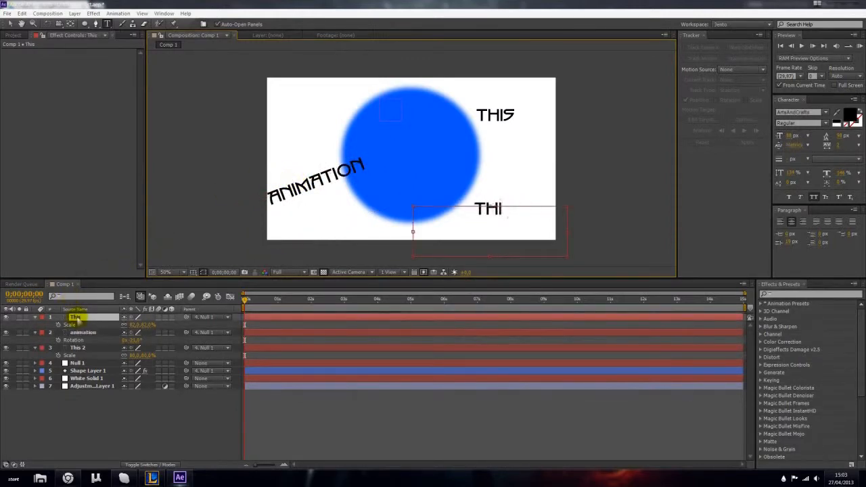
type("IS AWESOM")
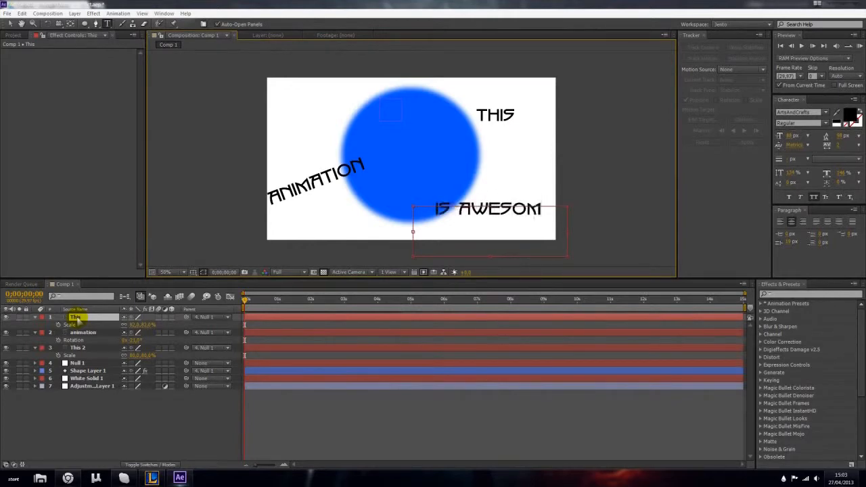
type("ES")
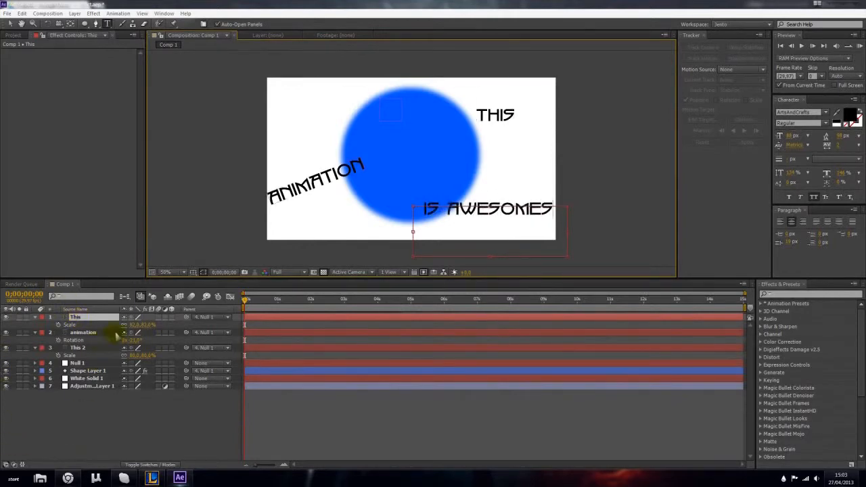
key("BackSpace")
- Reduce the IS AWESOME text to about 62 px, shrink its text box and place it against the circle's lower-right edge
key("ctrl+a")
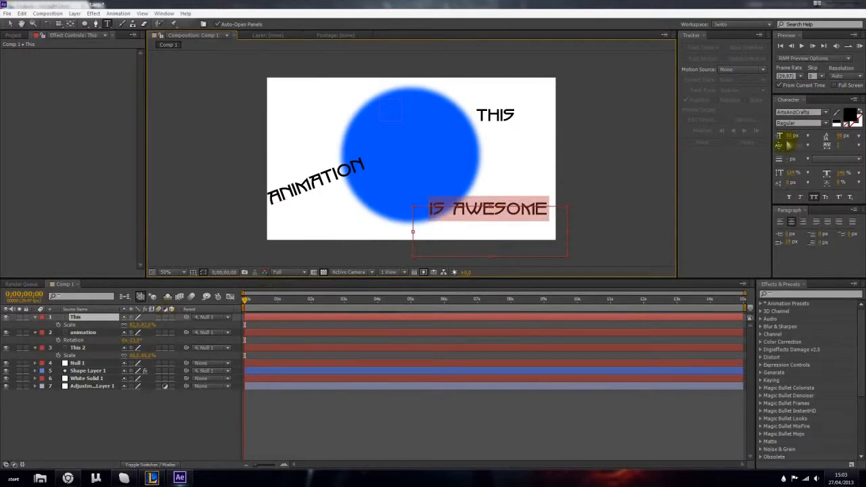
left_click_drag(792, 136, 782, 136)
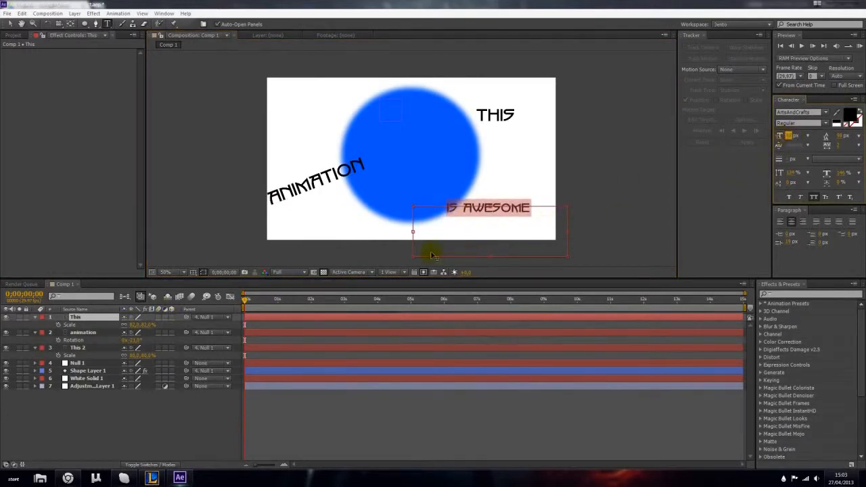
left_click_drag(438, 228, 458, 220)
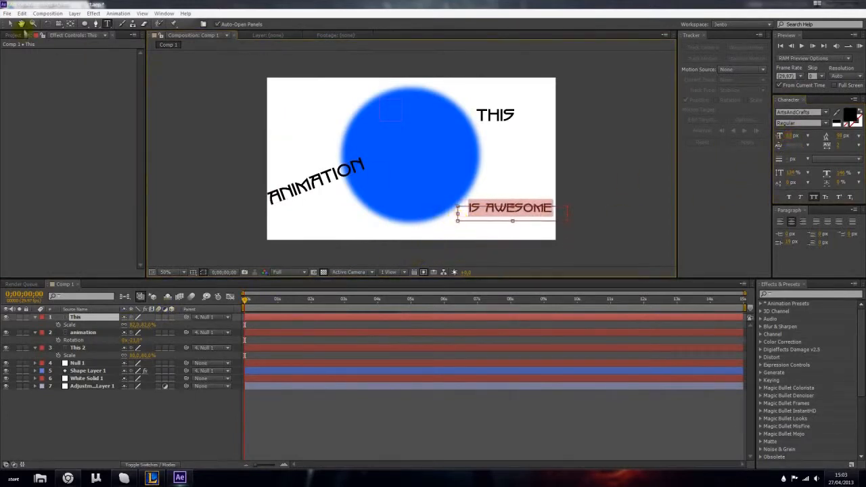
left_click(10, 24)
left_click_drag(524, 206, 515, 204)
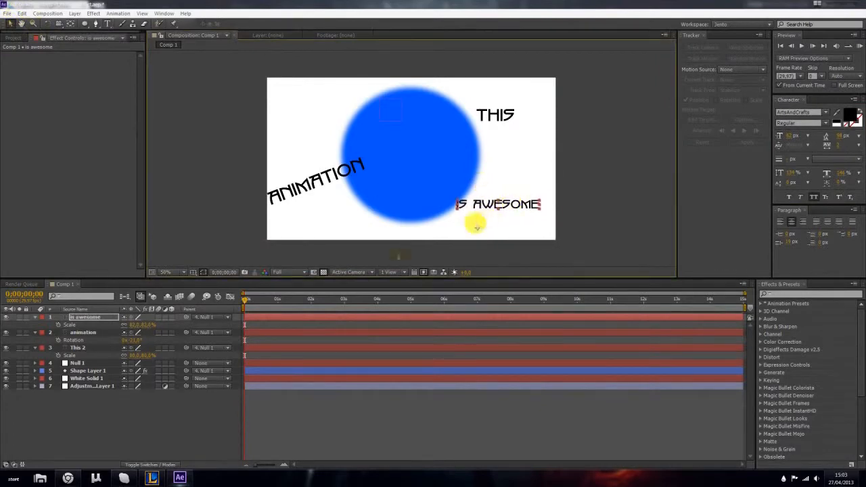
- Scale the animation text layer to about 74% and move it up beside the circle's upper-left edge
left_click(83, 333)
key("s")
left_click_drag(135, 340, 128, 340)
left_click_drag(324, 192, 333, 117)
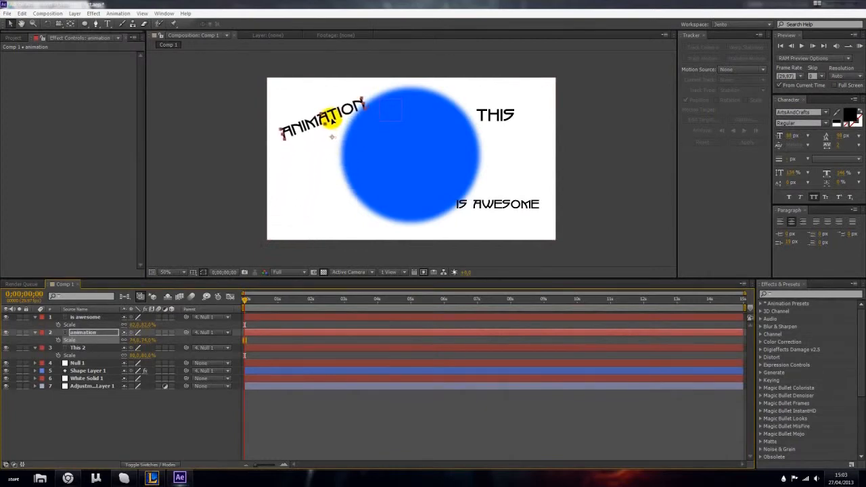
- Move the THIS text inward against the circle's upper-right edge, check the motion briefly and return to the first frame
left_click(93, 347)
left_click_drag(495, 115, 487, 118)
left_click(145, 406)
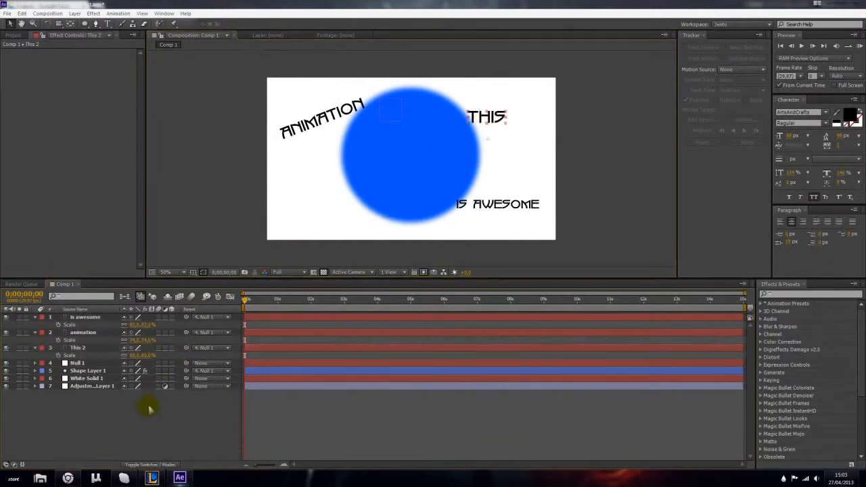
left_click_drag(248, 303, 279, 299)
key("Home")
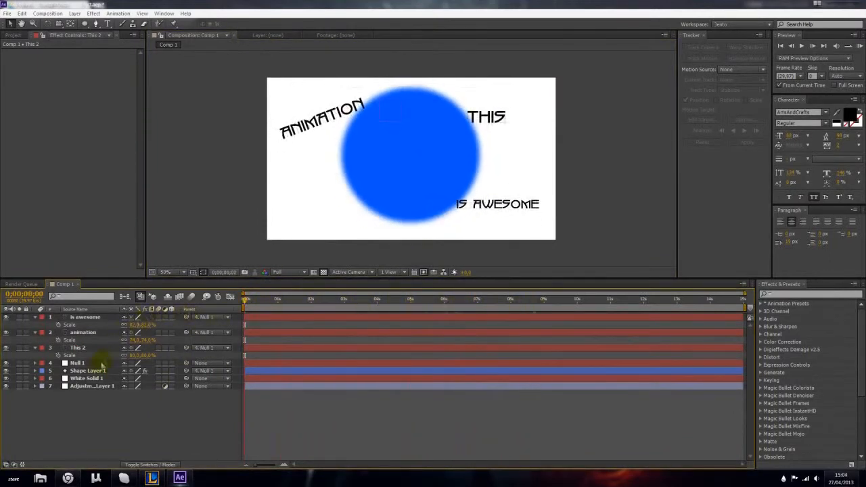
- Reveal Shape Layer 1's Scale property and enlarge the circle very slightly, to about 100% in height
left_click(92, 371)
key("s")
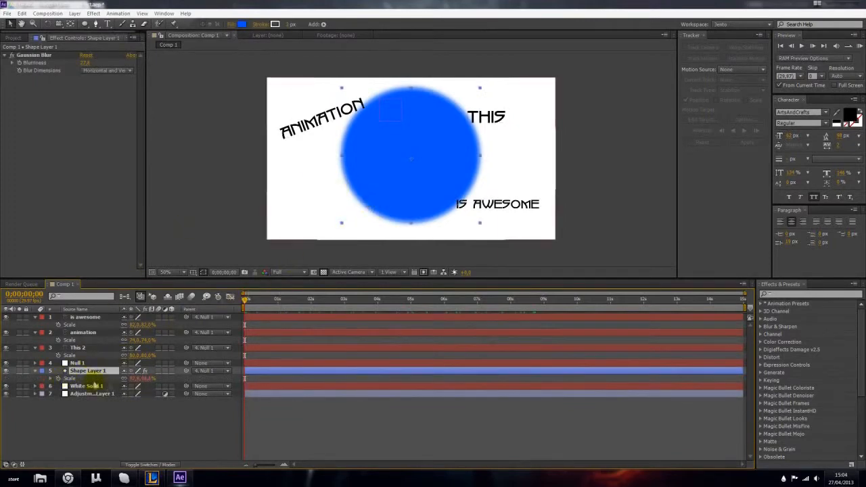
left_click(59, 378)
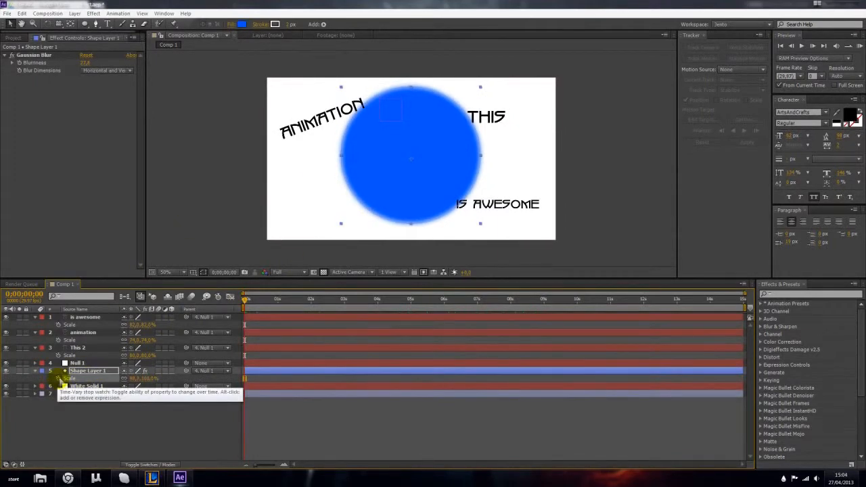
left_click(99, 415)
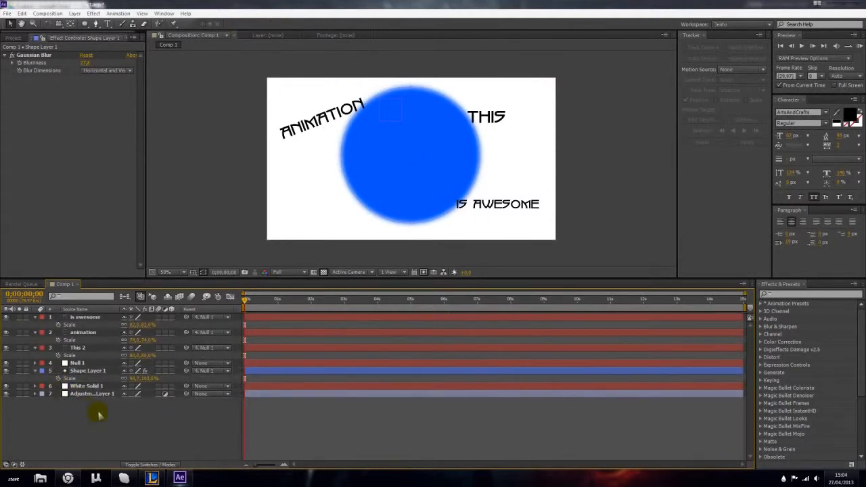
- Try to animate Shape Layer 1's scale with an expression at the first frame and a changed value at about one second
left_click(58, 379, "alt")
left_click(85, 423)
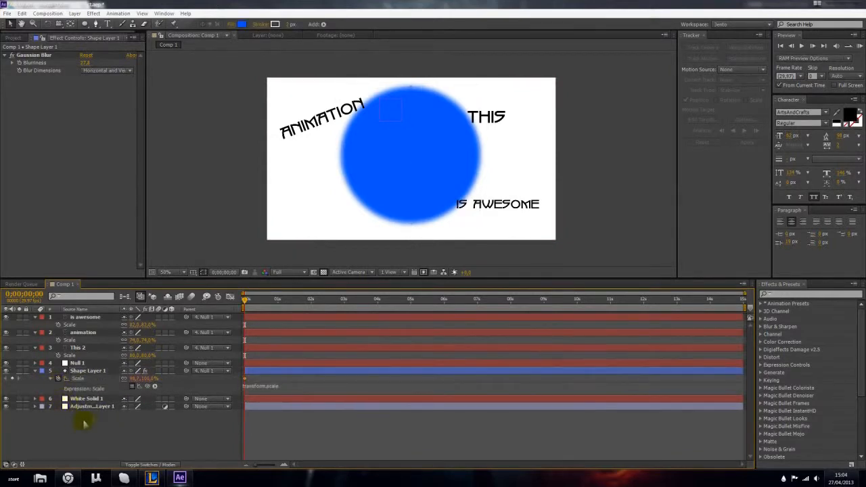
left_click_drag(246, 300, 281, 301)
left_click_drag(140, 380, 185, 379)
key("ctrl+z")
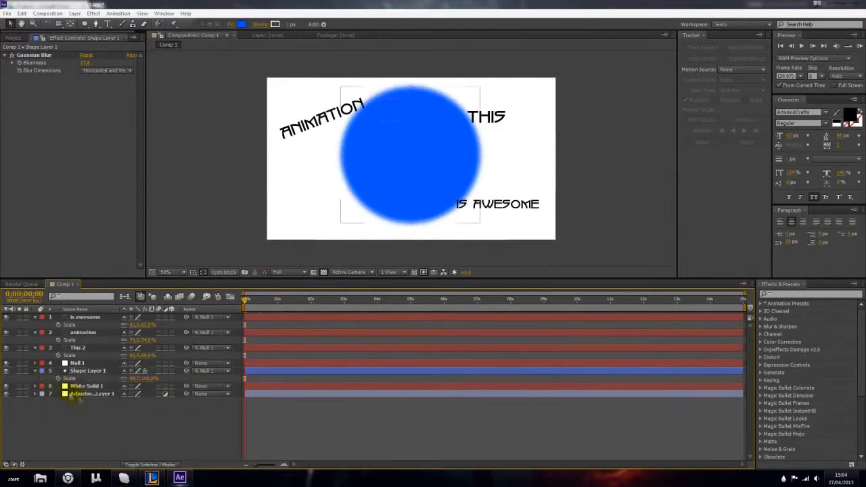
left_click_drag(246, 302, 211, 343)
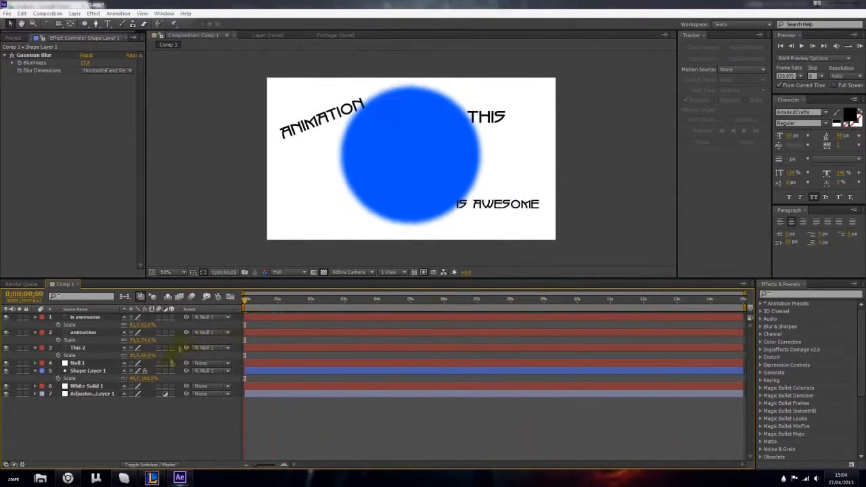
- Collapse the revealed Scale properties of the is awesome, animation, This 2 and Shape Layer 1 layers
left_click(35, 318)
left_click(36, 325)
left_click(35, 333)
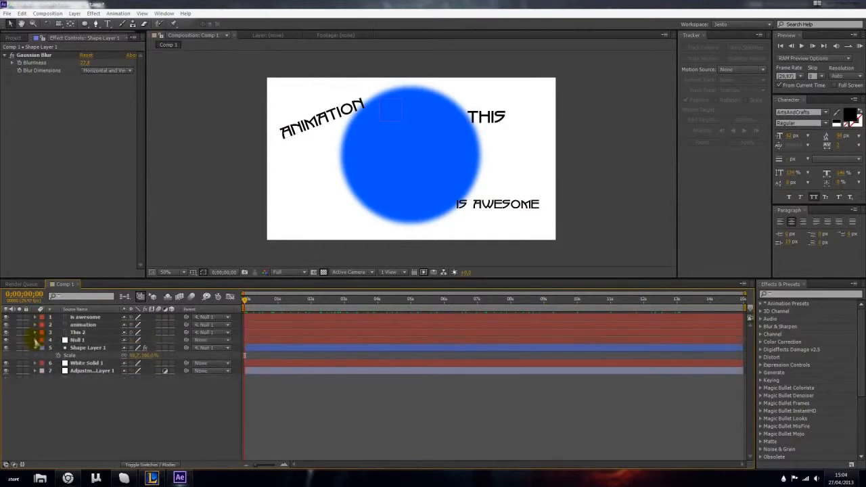
left_click(35, 348)
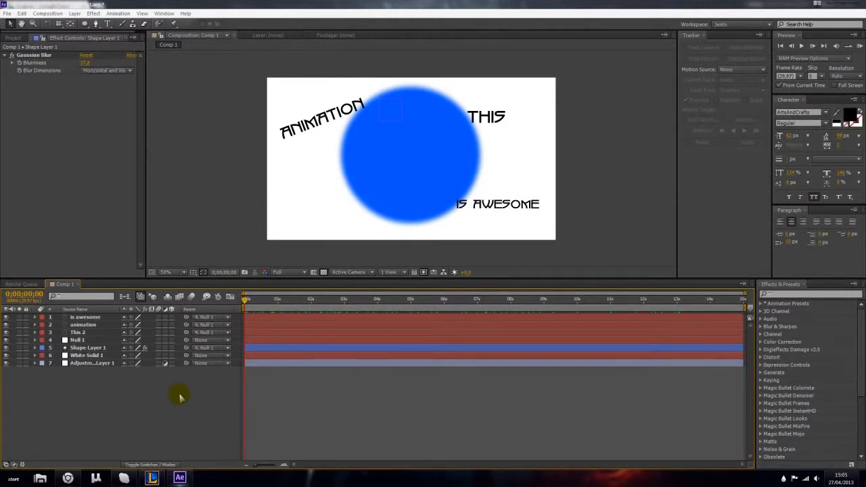
left_click(108, 348)
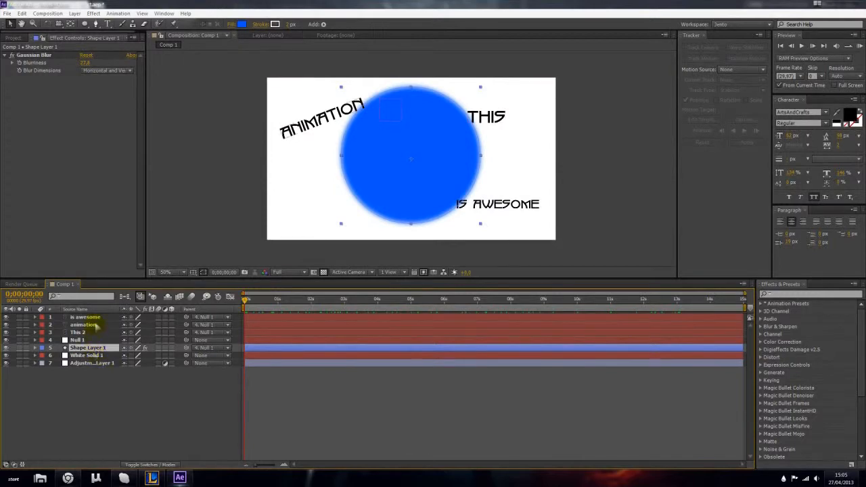
left_click(95, 319, "shift")
right_click(95, 325)
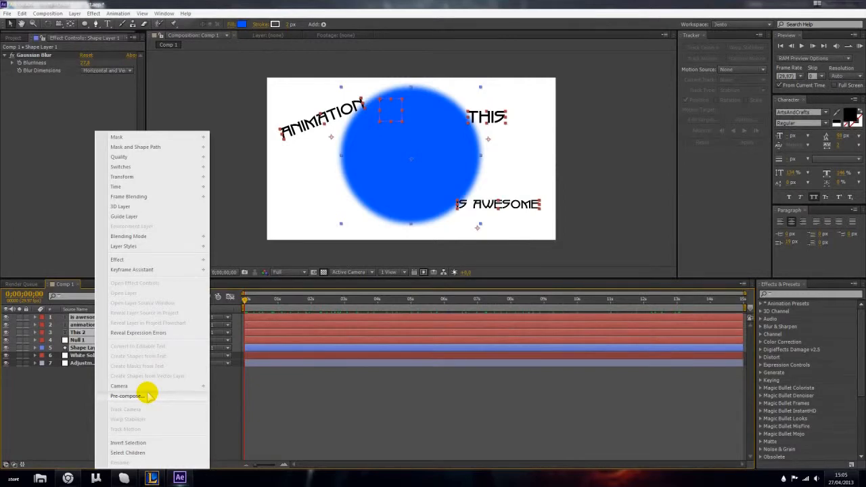
left_click(75, 332)
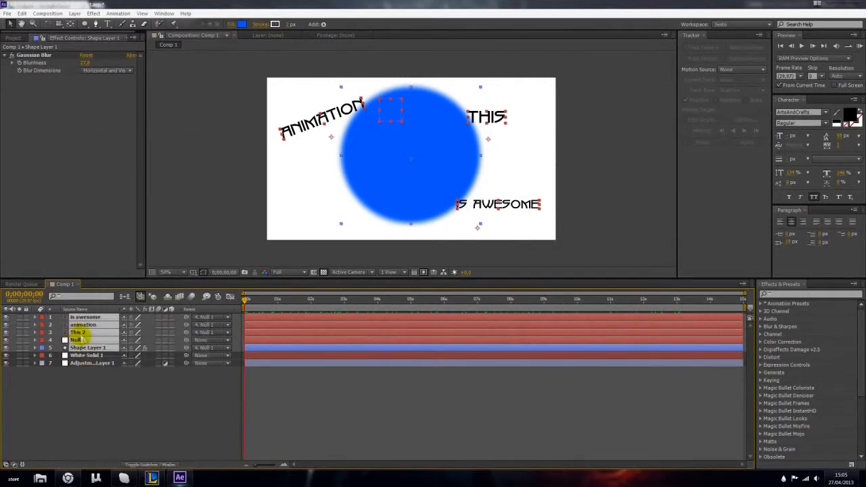
left_click(13, 38)
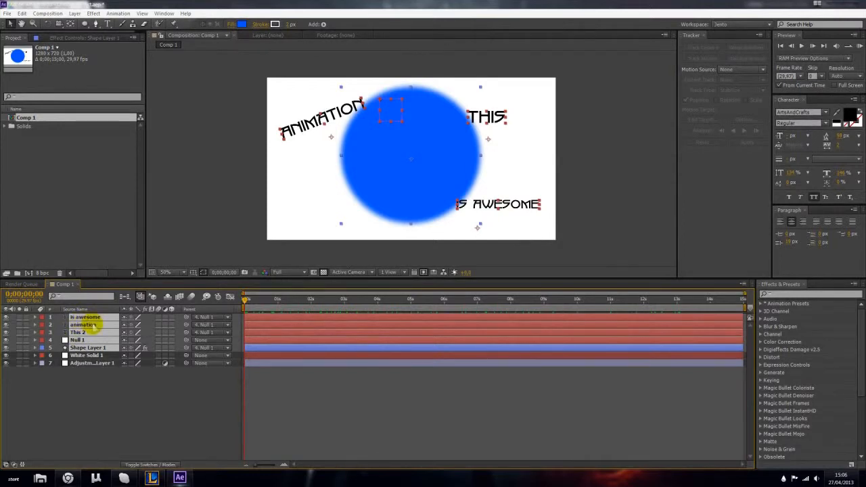
left_click(103, 396)
- Pre-compose the three text layers, Null 1 and Shape Layer 1 into a new composition, moving all attributes and opening it
left_click(87, 347)
left_click(96, 319, "shift")
right_click(110, 325)
left_click(132, 396)
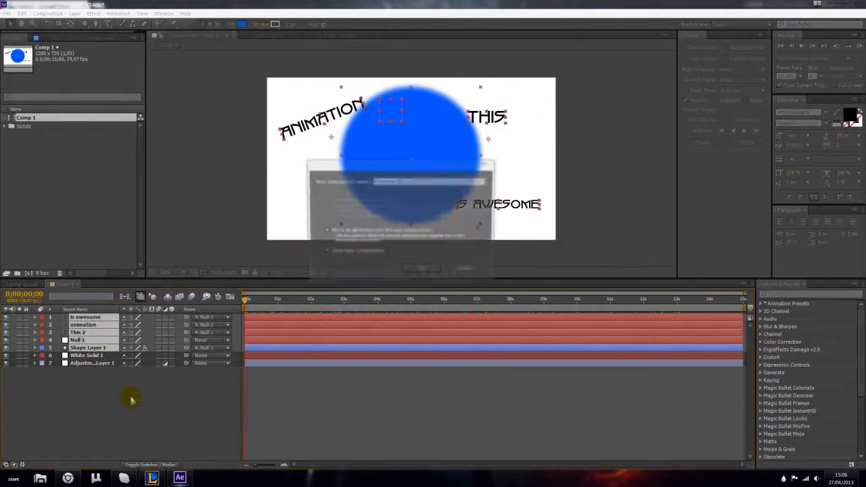
left_click_drag(344, 165, 380, 174)
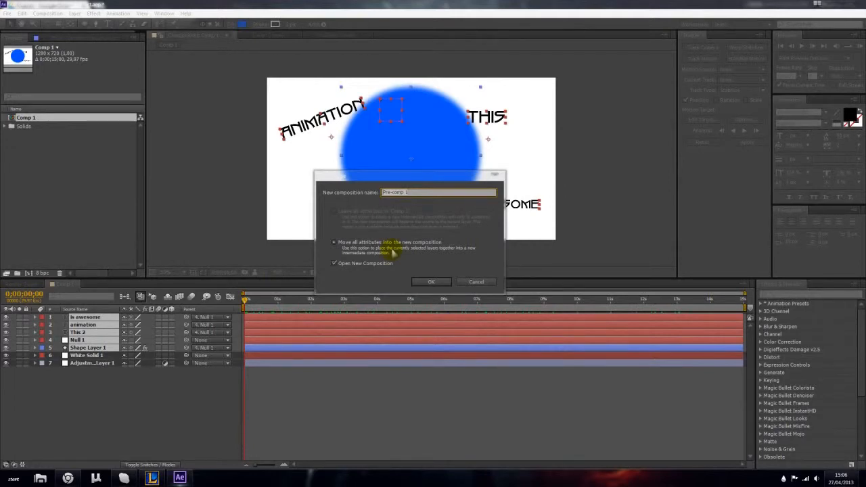
left_click(427, 281)
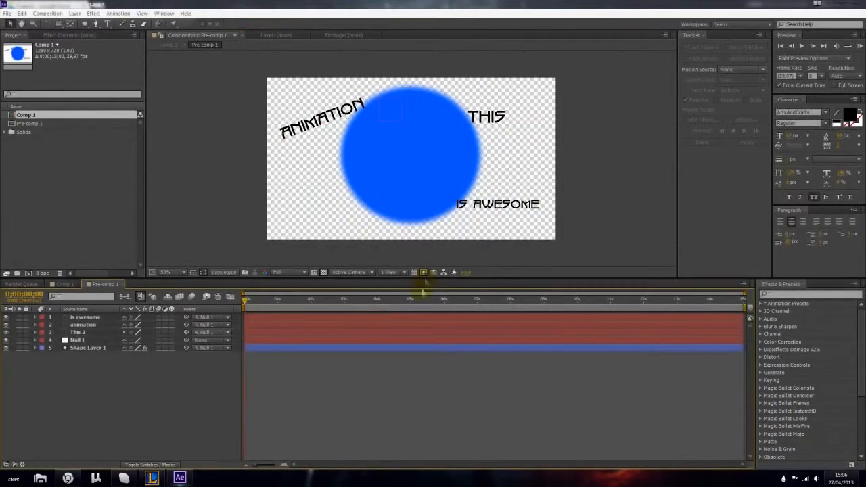
- Rename the new pre-composition as Animation text in its composition settings
key("ctrl+k")
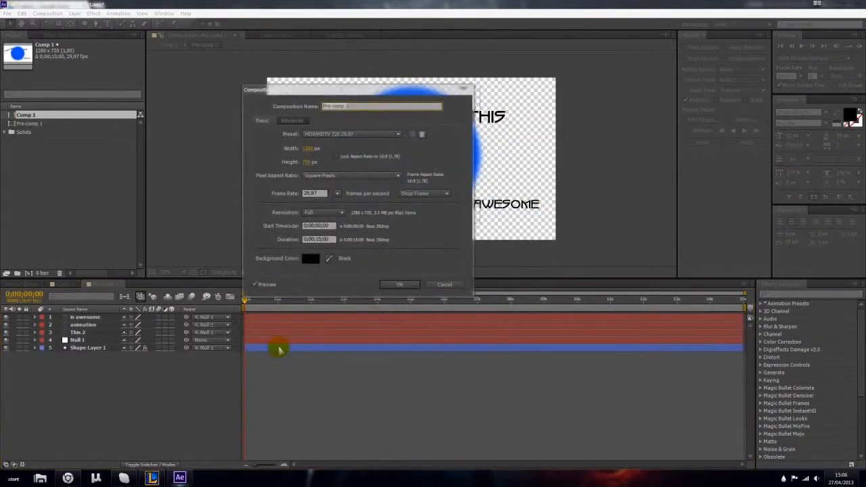
type("P")
type("nimati")
type("on text")
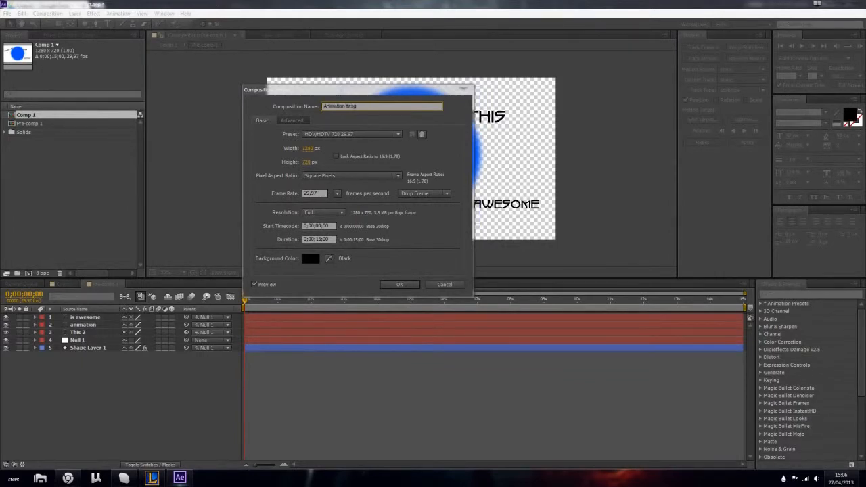
key("Return")
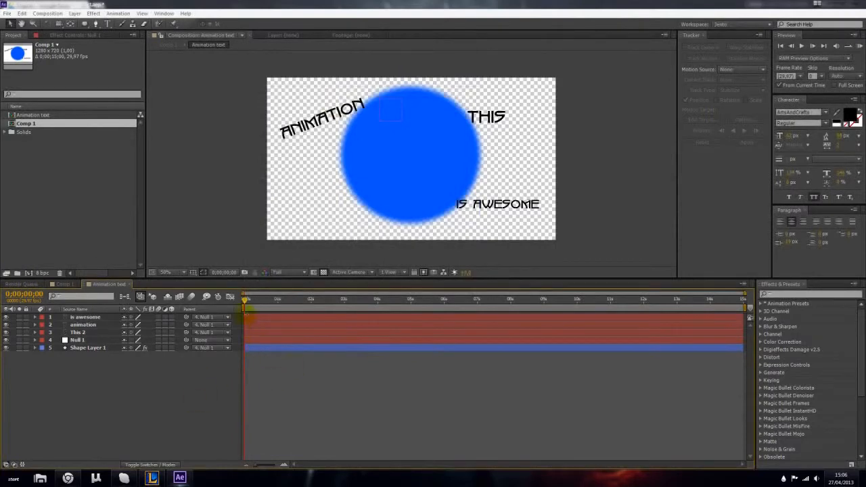
- Preview the motion of the Animation text composition and return to its first frame
key("space")
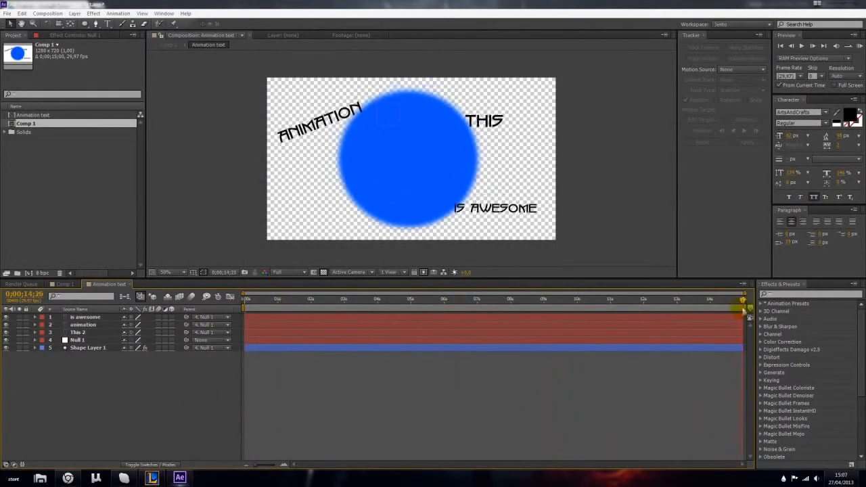
key("space")
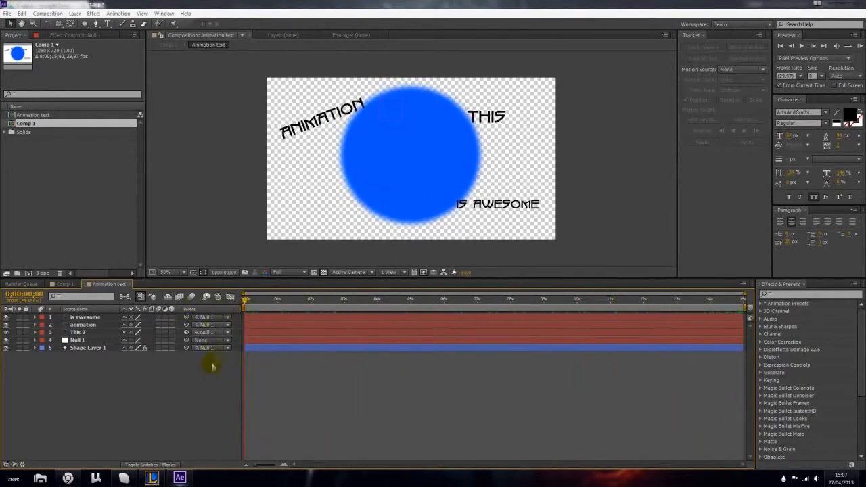
left_click(91, 349)
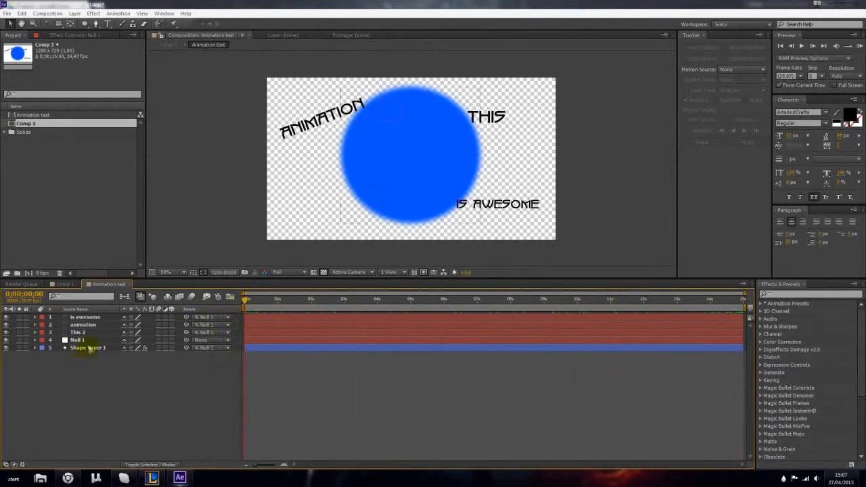
- Return to Comp 1 and select the nested Animation text layer
left_click(66, 284)
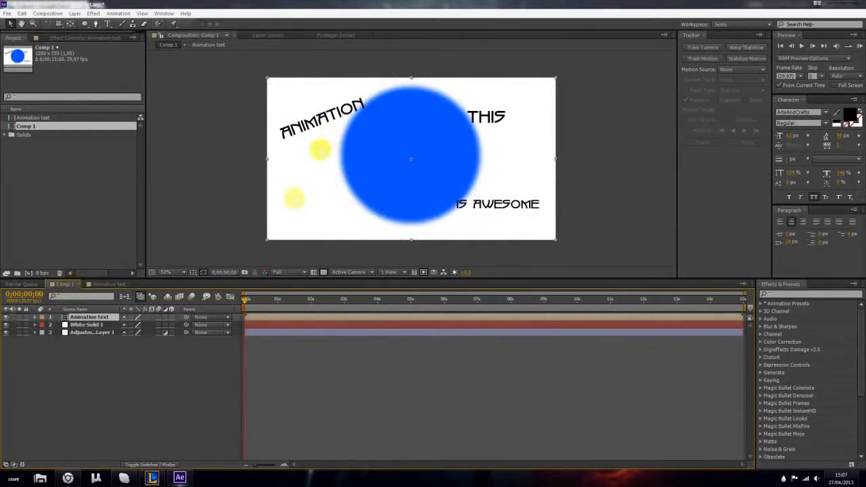
mouse_move(78, 319)
left_mouse_down()
mouse_move(89, 325)
mouse_move(88, 317)
left_mouse_up()
left_click(102, 324)
left_click(98, 317)
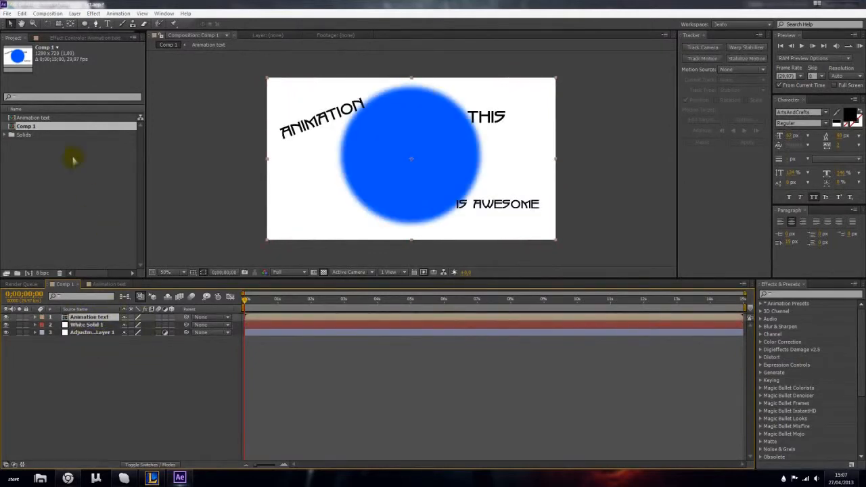
- Try a Brightness & Contrast effect with lowered contrast on the Animation text layer and delete it again
left_click(93, 13)
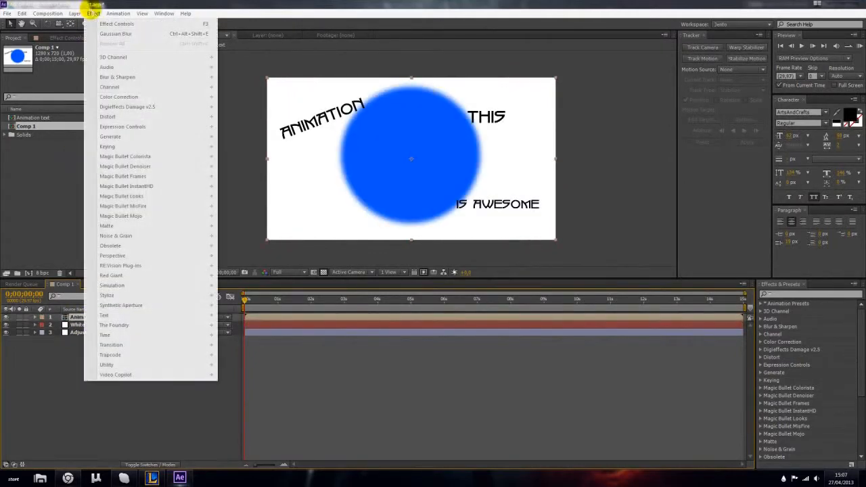
mouse_move(208, 97)
left_click(298, 137)
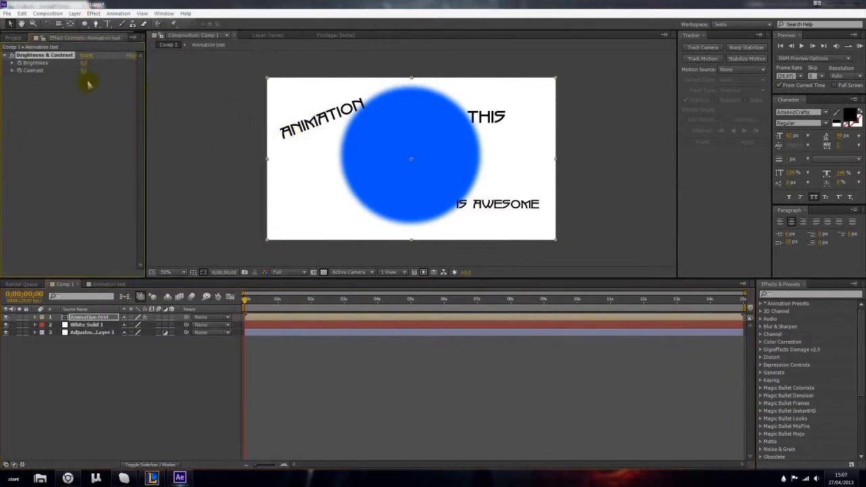
mouse_move(99, 73)
left_mouse_down()
mouse_move(122, 71)
mouse_move(85, 71)
left_mouse_up()
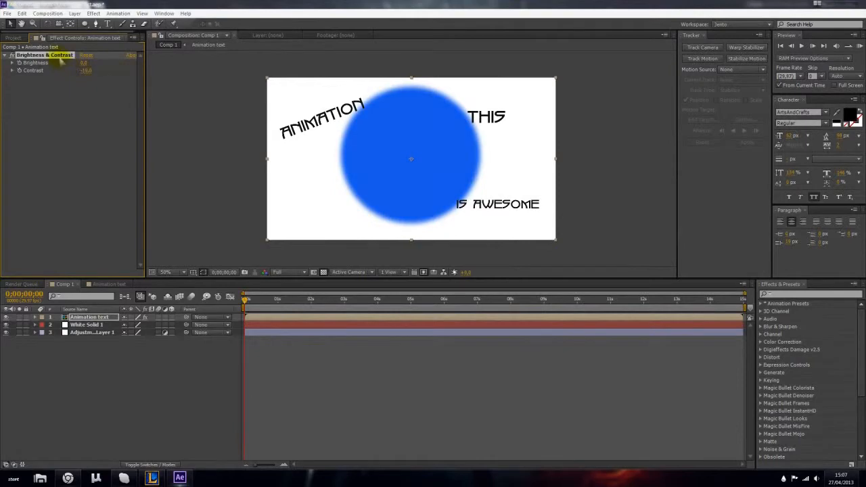
key("Delete")
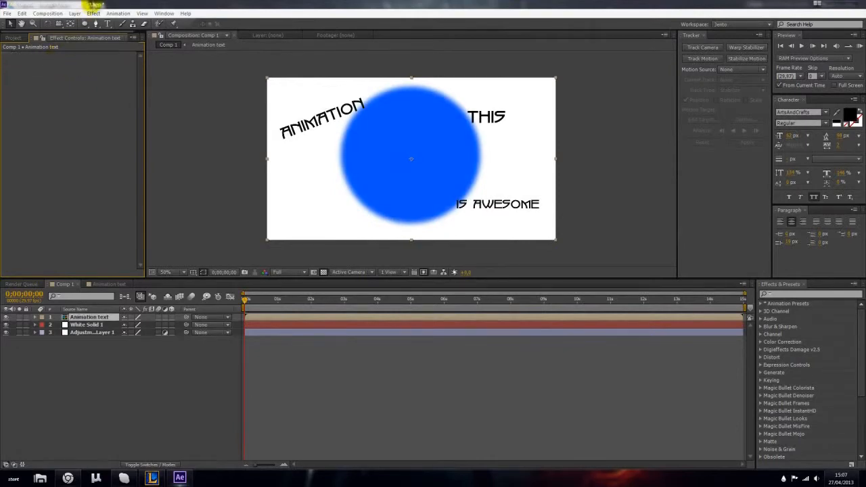
left_click(95, 13)
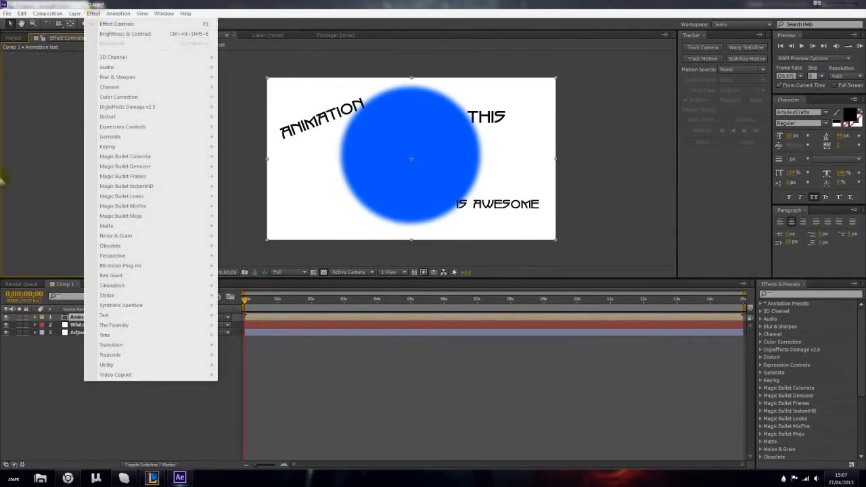
left_click(20, 190)
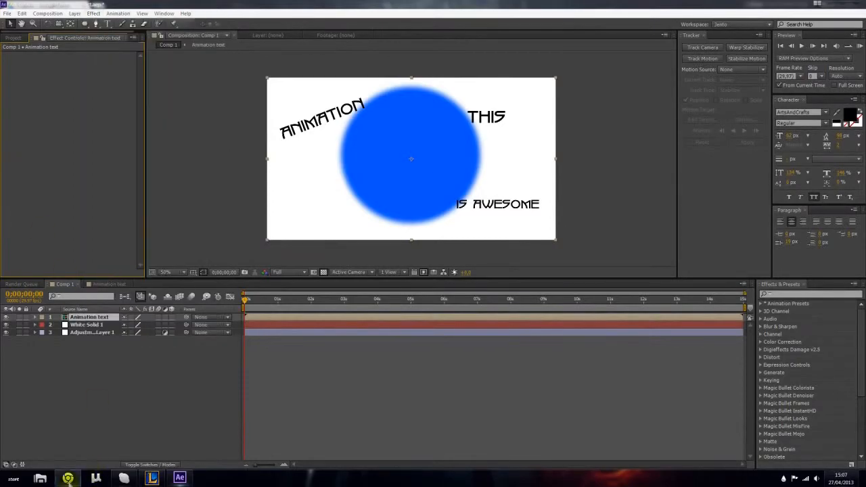
- Check the Episode 8 outline in the After Effects Tutorials document in Chrome, and return to After Effects
left_click(68, 478)
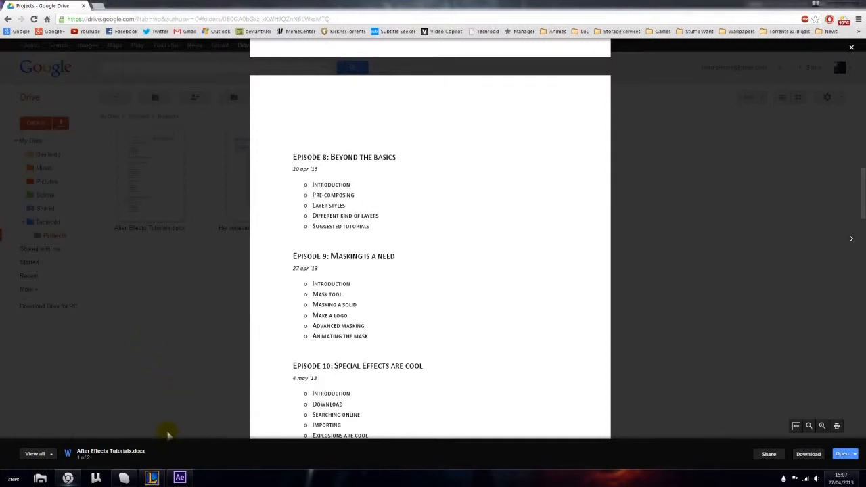
left_click(179, 478)
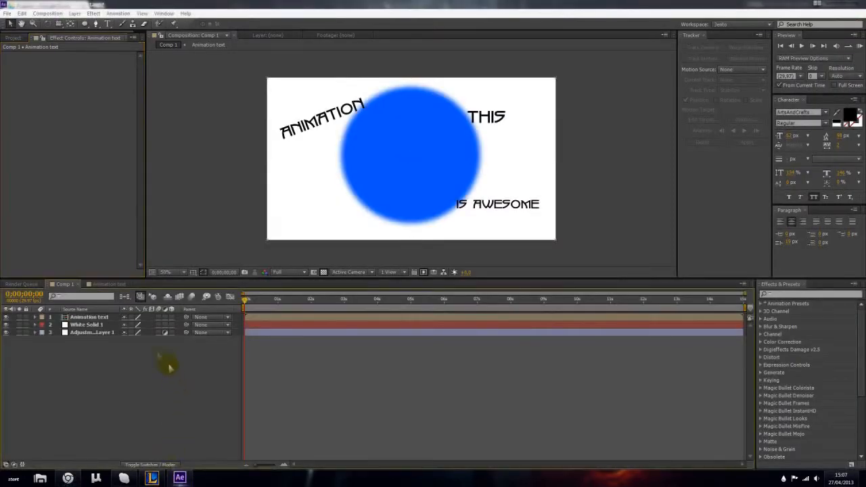
- Select the Animation text layer and show the blending mode and track matte columns in the timeline
left_click(89, 318)
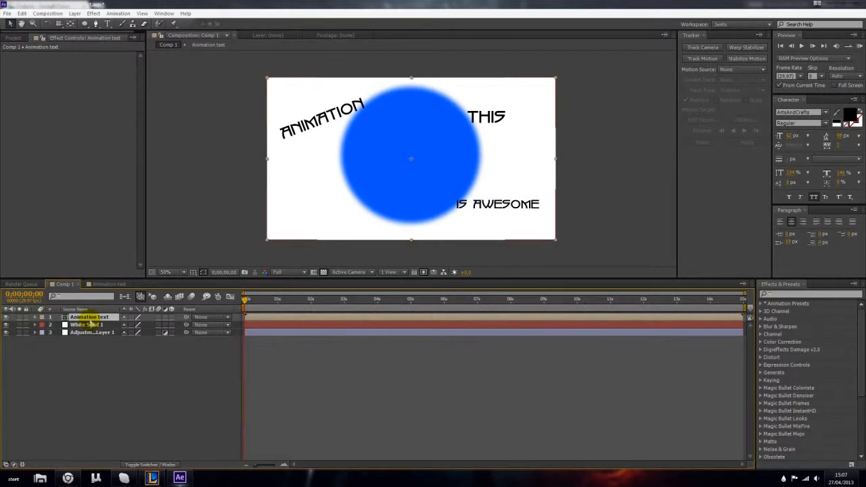
left_click(162, 464)
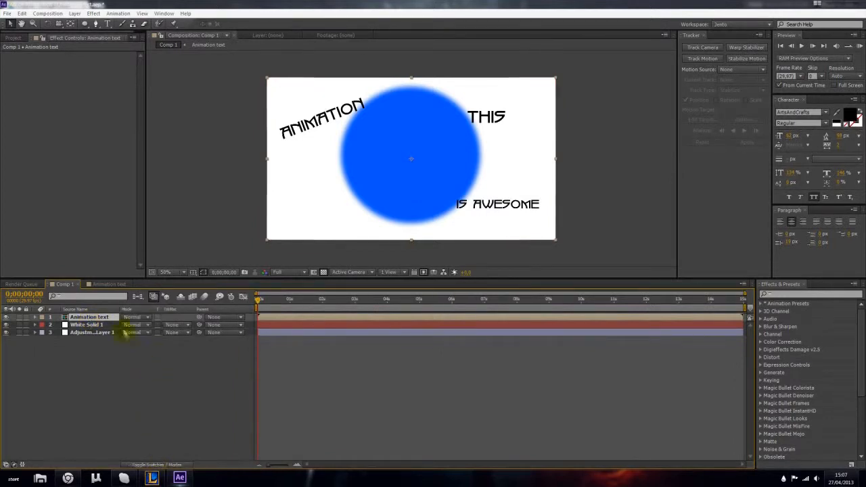
- Try the Screen blending mode on the Animation text layer and return it to Normal
left_click(127, 318)
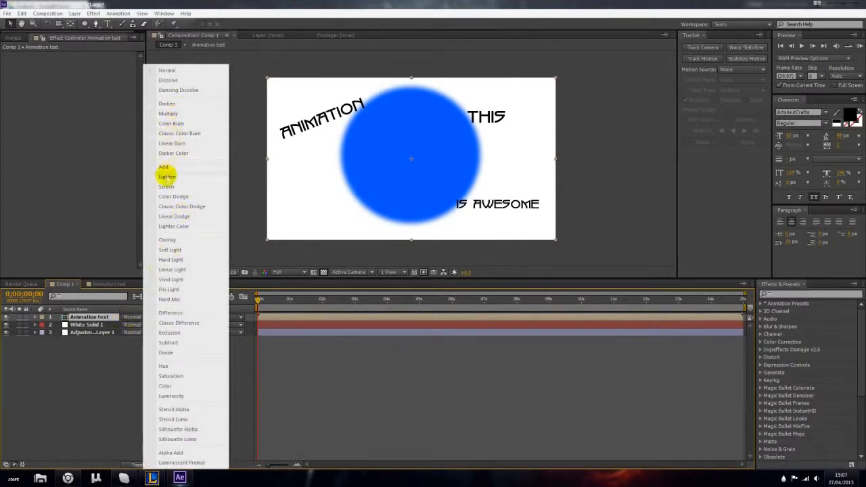
left_click(166, 187)
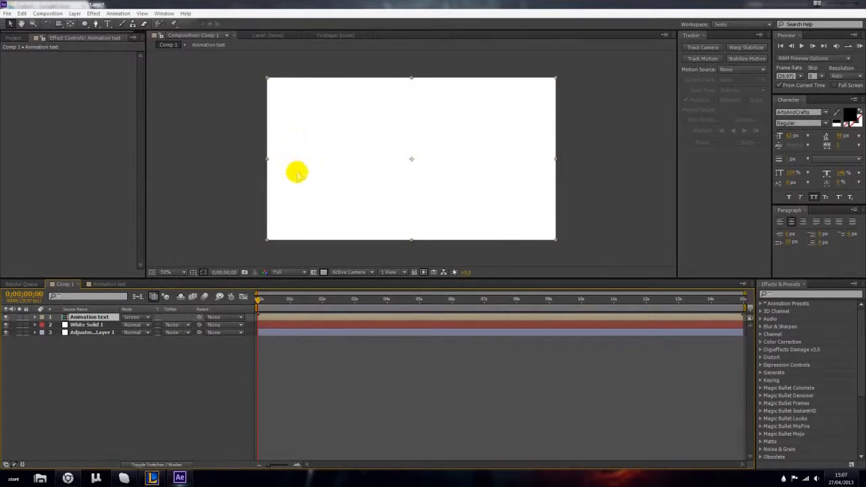
left_click(155, 388)
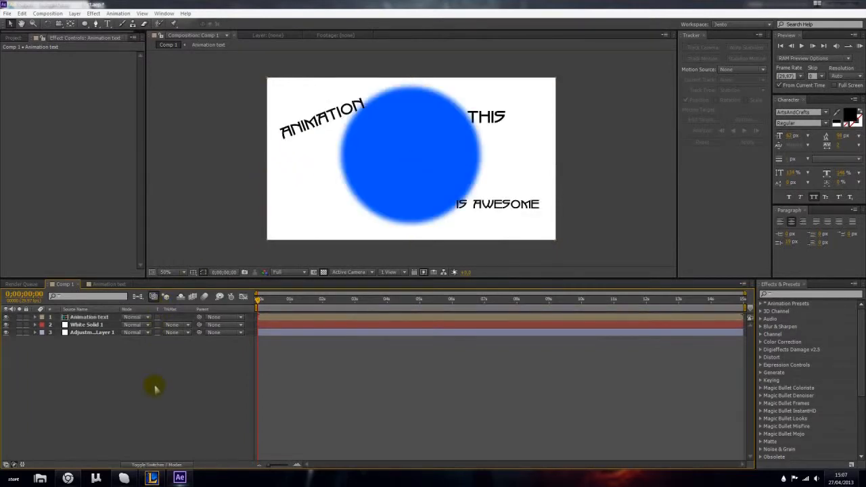
left_click(139, 318)
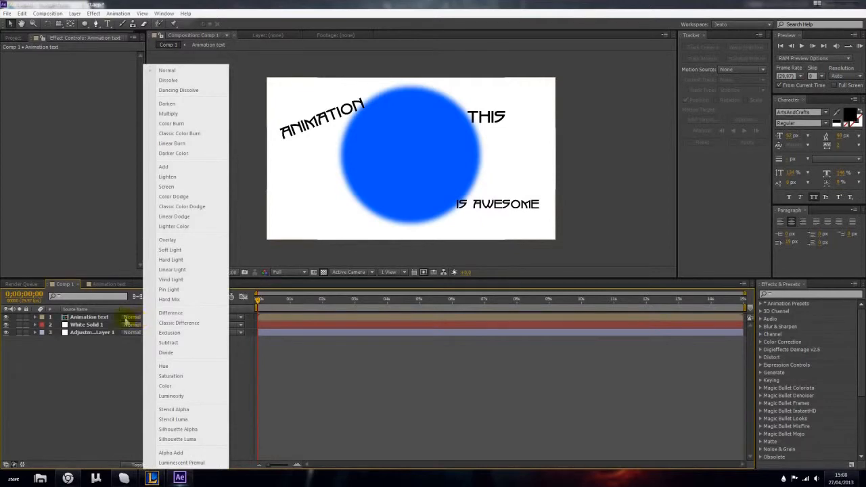
left_click(109, 320)
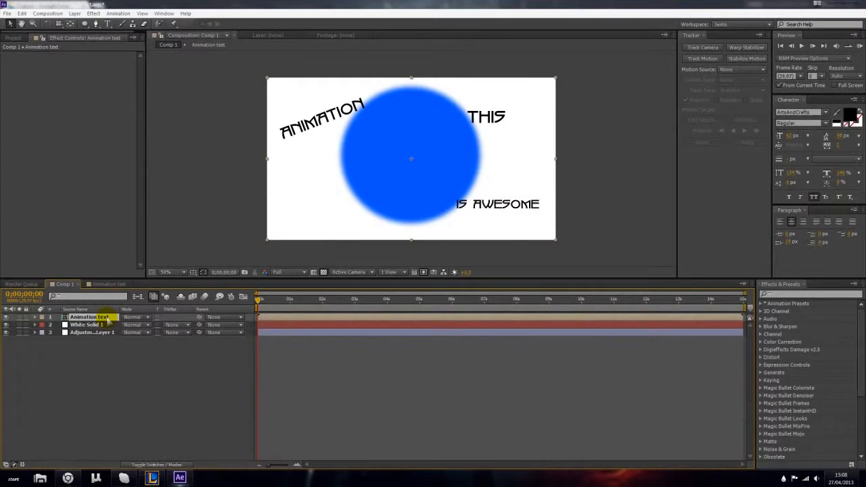
left_click(124, 358)
- Show the project's items, check the episode outline in Chrome, and return to After Effects
left_click(12, 38)
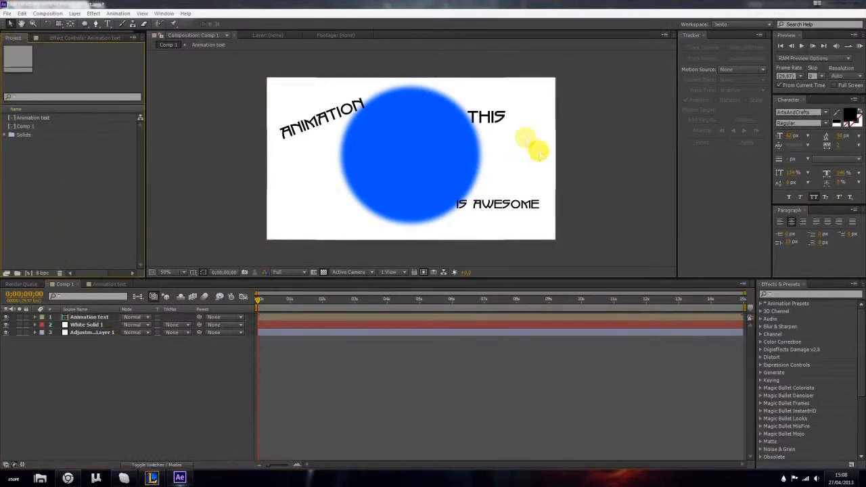
left_click(139, 379)
left_click(69, 478)
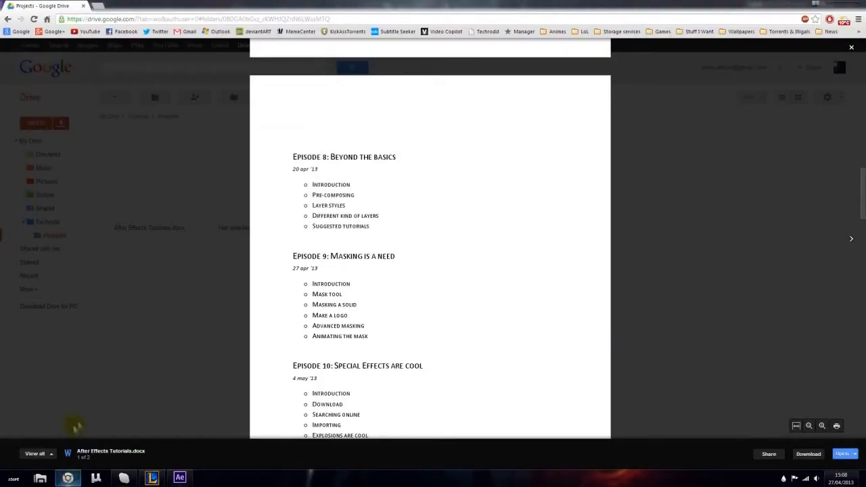
left_click(179, 478)
left_click(56, 206)
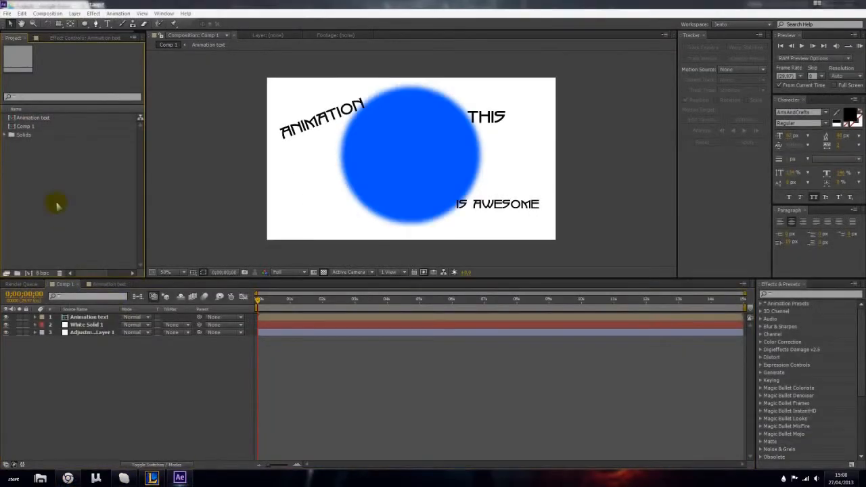
- Import the Black Background Fabric 2560x1600 image from the Matte textures folder and place it directly below the Animation text layer in Comp 1
double_click(95, 195)
double_click(476, 40)
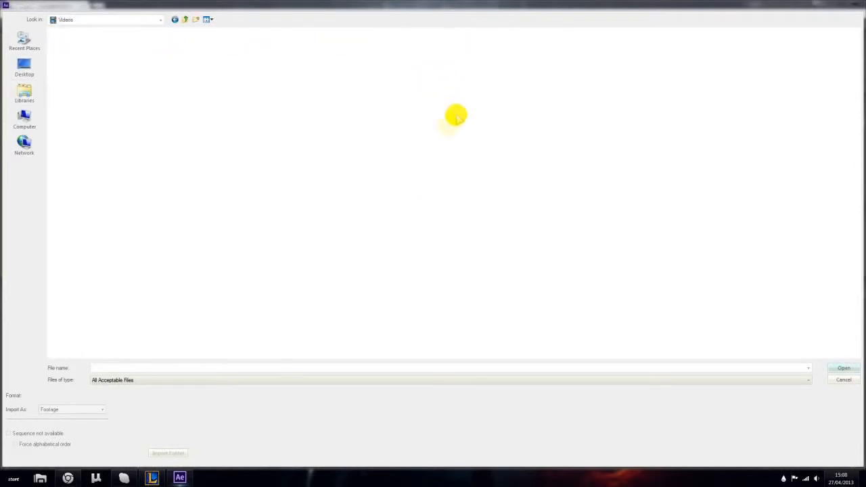
double_click(604, 80)
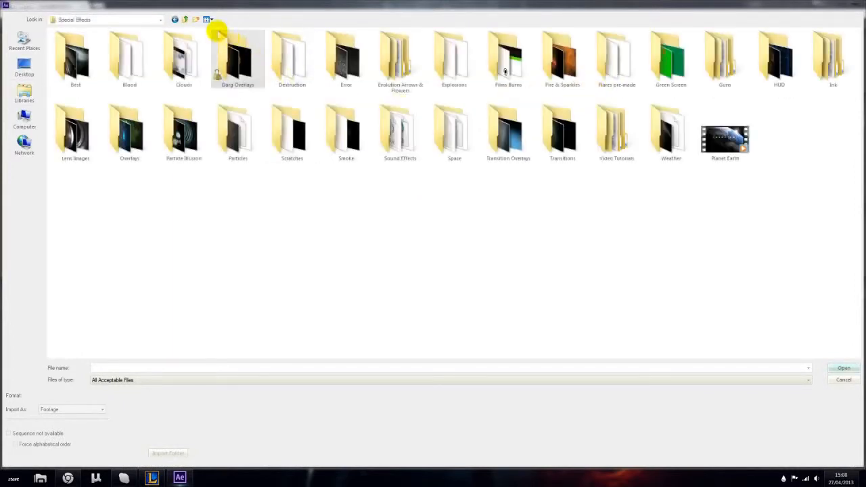
left_click(186, 19)
double_click(369, 51)
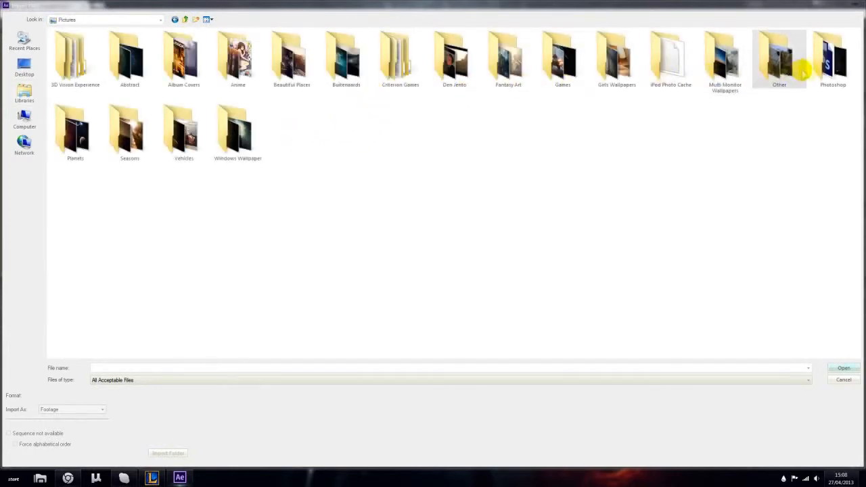
double_click(819, 66)
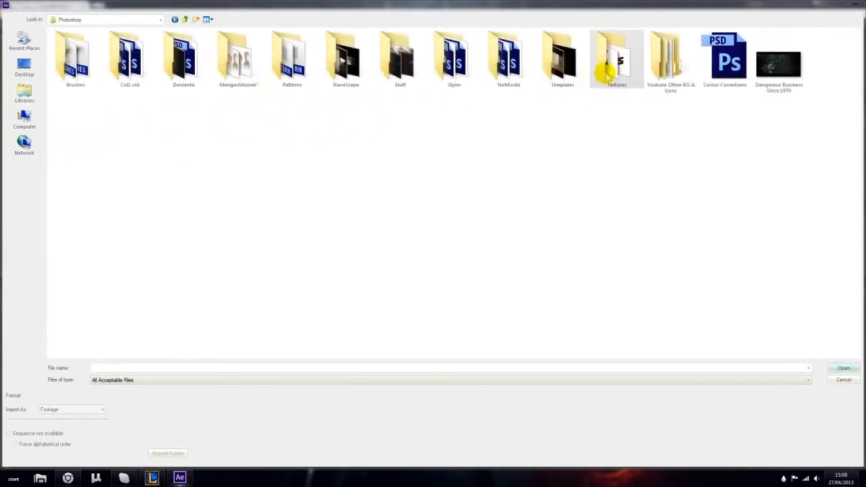
double_click(592, 73)
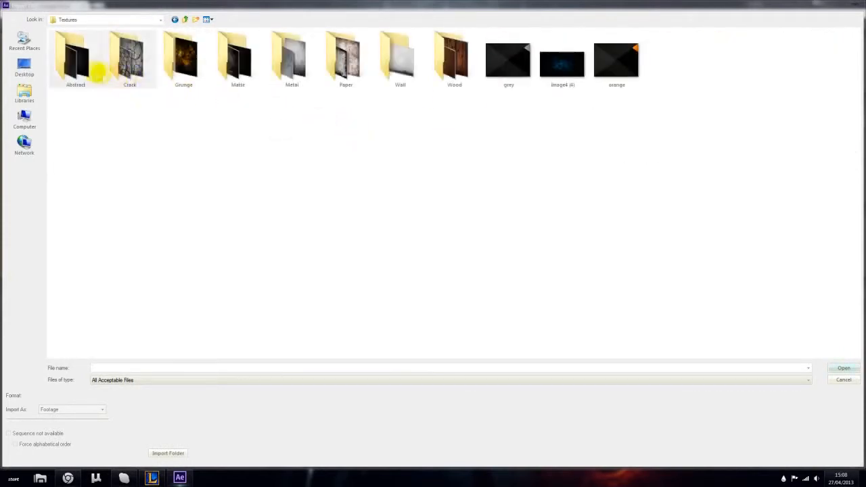
double_click(230, 71)
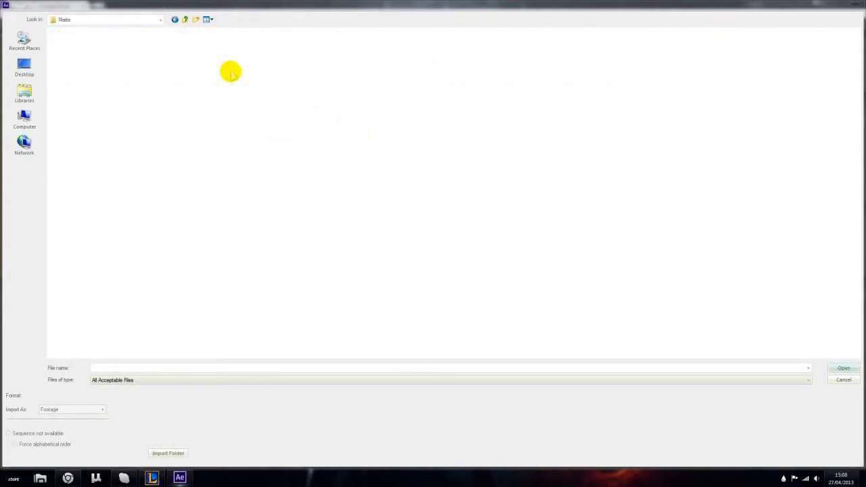
left_click(132, 78)
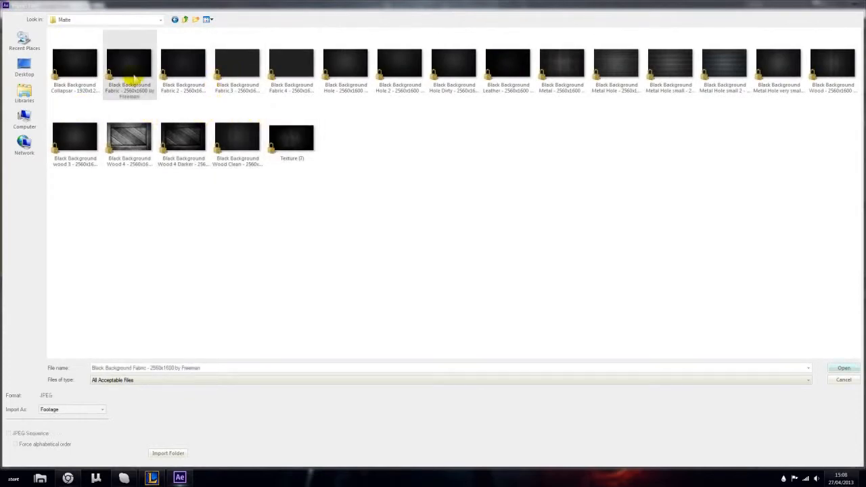
double_click(136, 76)
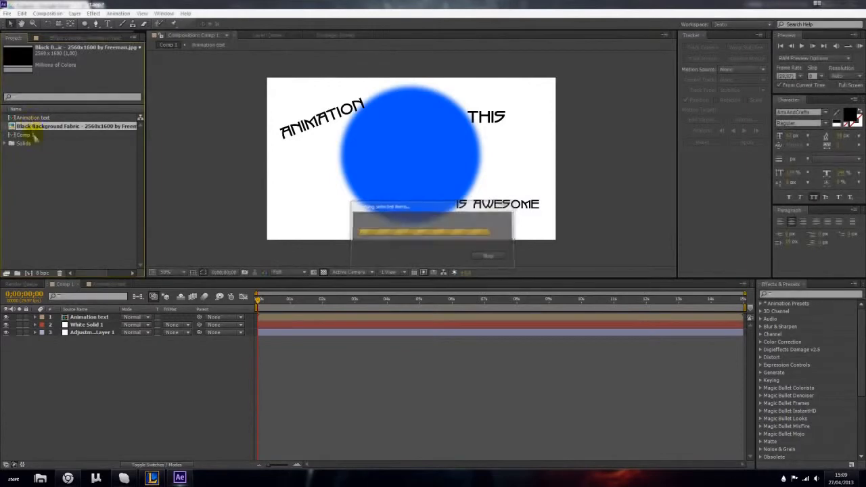
left_click_drag(109, 127, 113, 323)
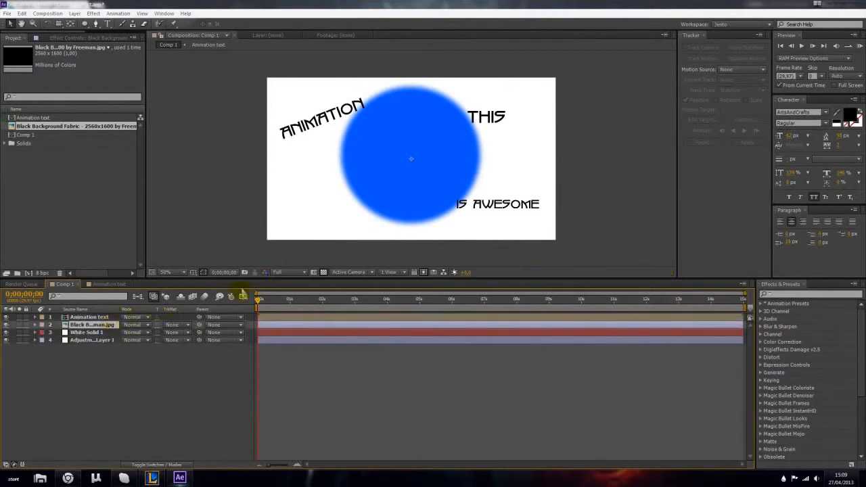
- Examine the fabric background's texture up close around the ANIMATION text and the blue circle
scroll(329, 193, "up", 4)
scroll(269, 184, "down", 4)
scroll(234, 190, "up", 2)
key("space")
left_click_drag(183, 188, 352, 190)
scroll(297, 193, "up", 4)
scroll(294, 193, "down", 3)
left_click_drag(283, 184, 377, 185)
left_click_drag(359, 122, 327, 201)
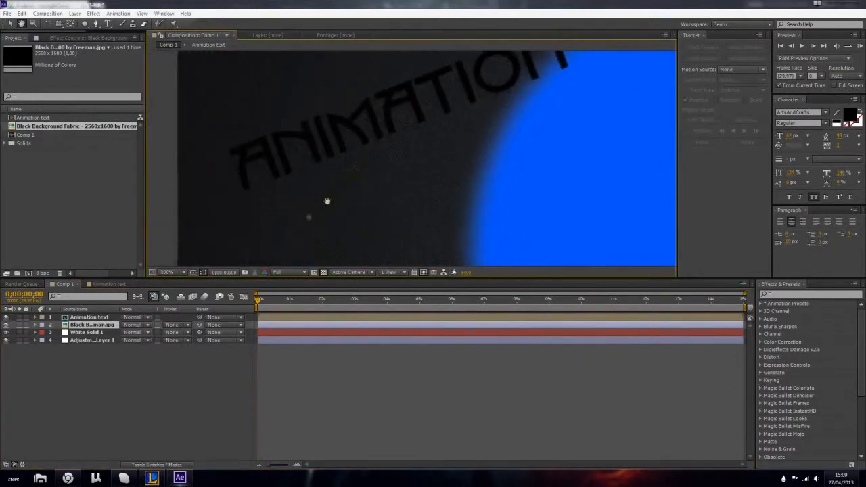
scroll(327, 201, "down", 4)
left_click_drag(381, 158, 351, 147)
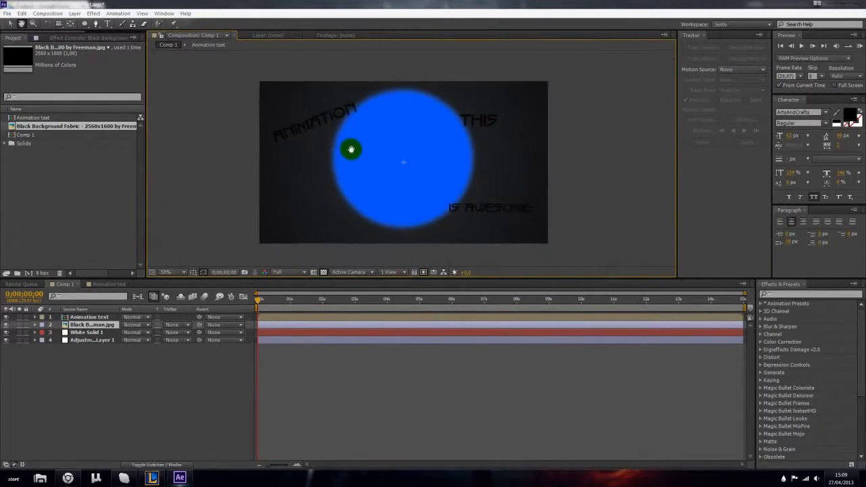
- Hide the fabric image layer and show it again to compare the composition with and without it
left_click(97, 404)
left_click(113, 326)
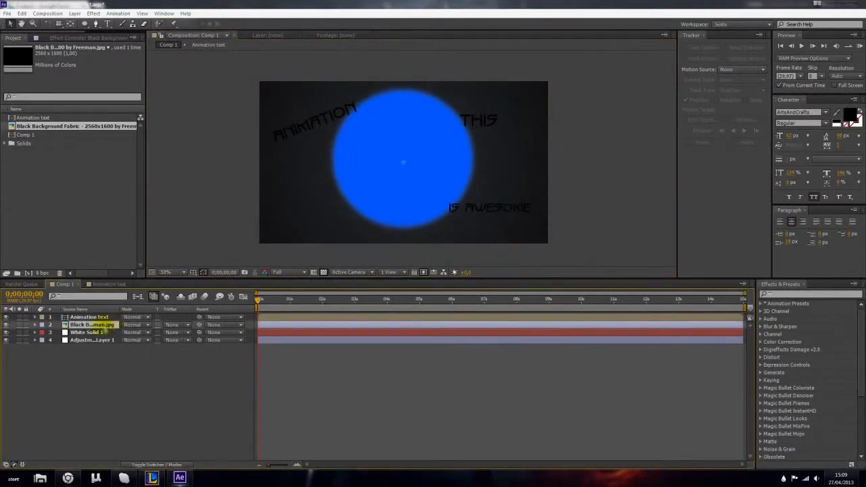
left_click(6, 325)
left_click(6, 325)
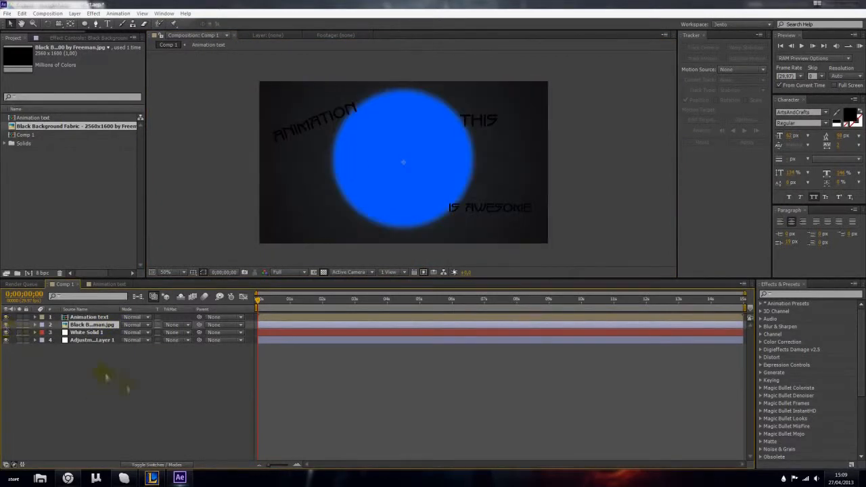
left_click(96, 371)
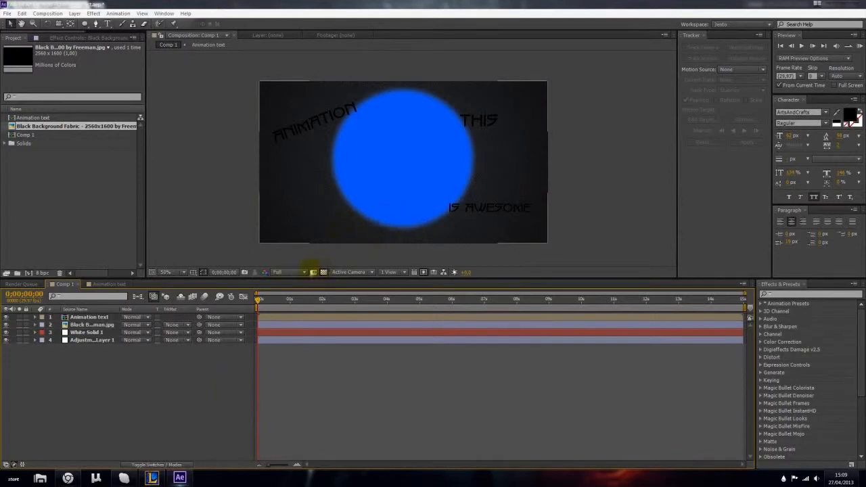
- Delete the White Solid 1 layer and move Adjustment Layer 1 to the top of the layer stack
left_click(76, 332)
key("Delete")
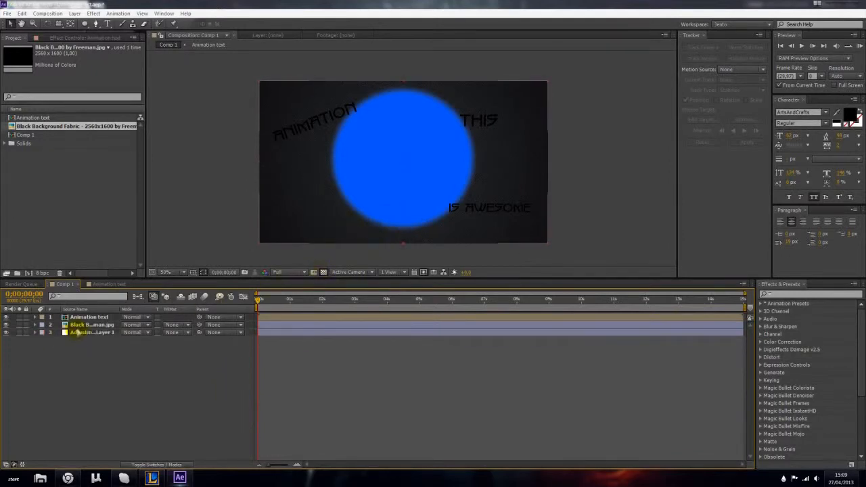
left_click(89, 333)
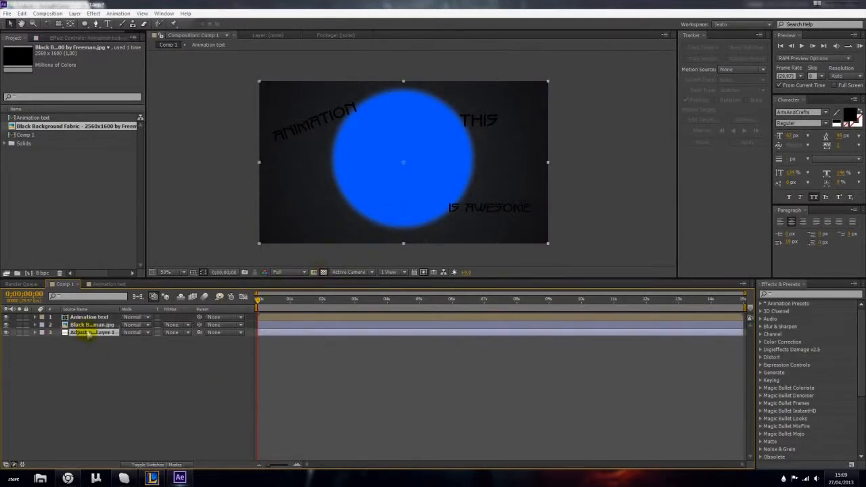
left_click_drag(88, 333, 86, 314)
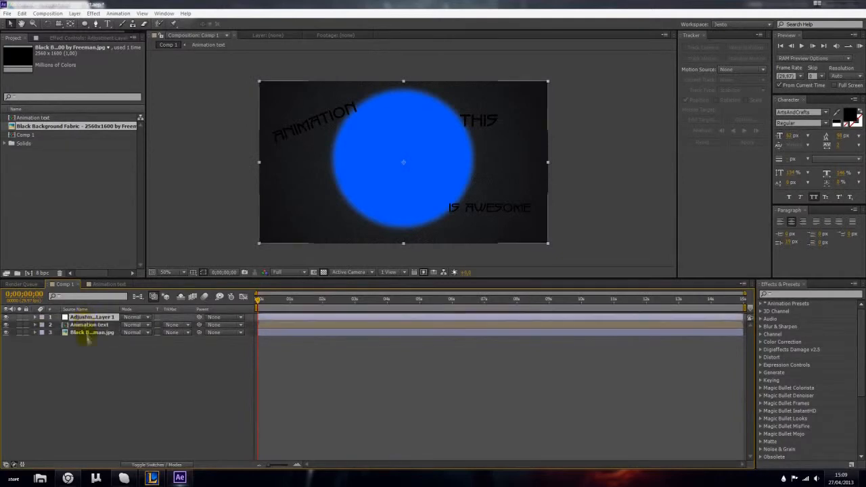
- Try the Color Dodge, Linear Dodge and Pin Light blending modes on the Animation text layer
left_click(88, 325)
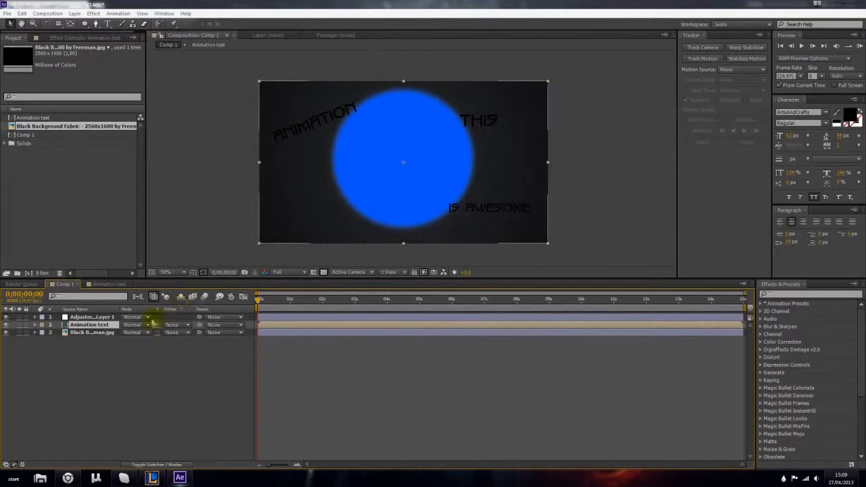
left_click(150, 325)
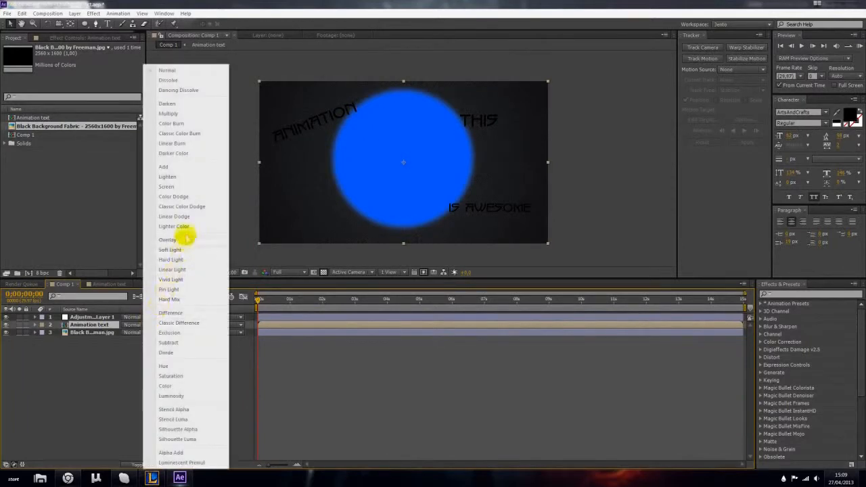
left_click(174, 196)
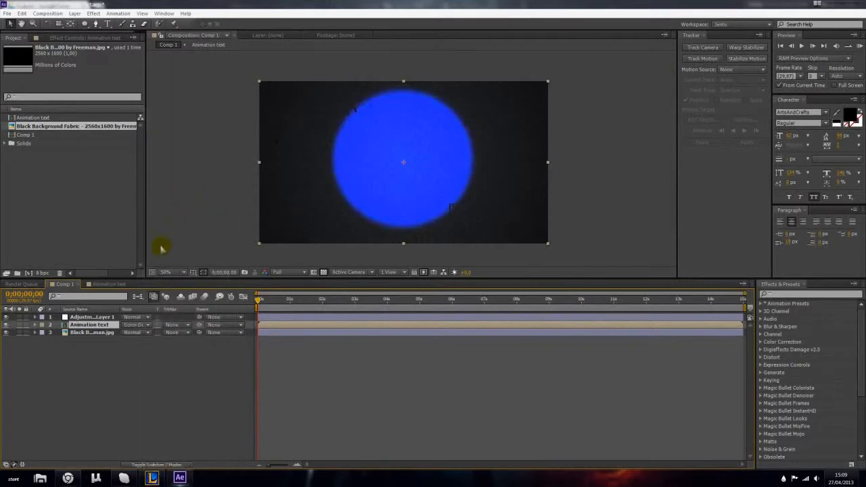
left_click(126, 329)
left_click(216, 219)
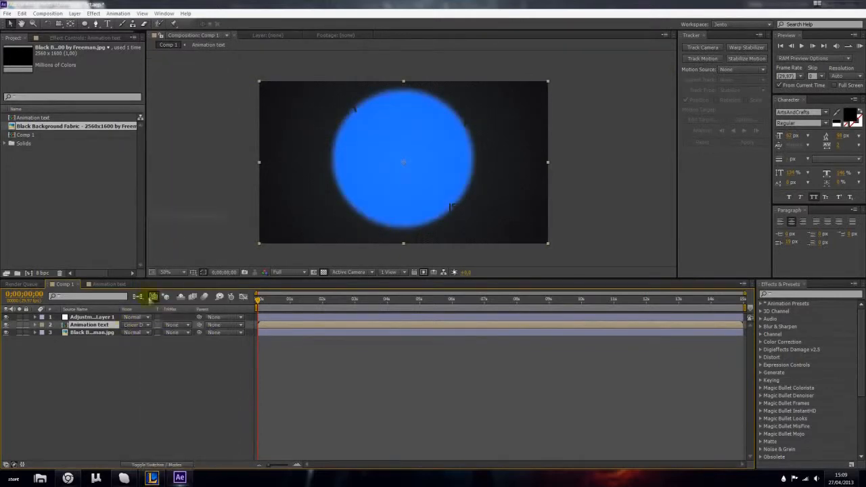
left_click(144, 323)
left_click(151, 293)
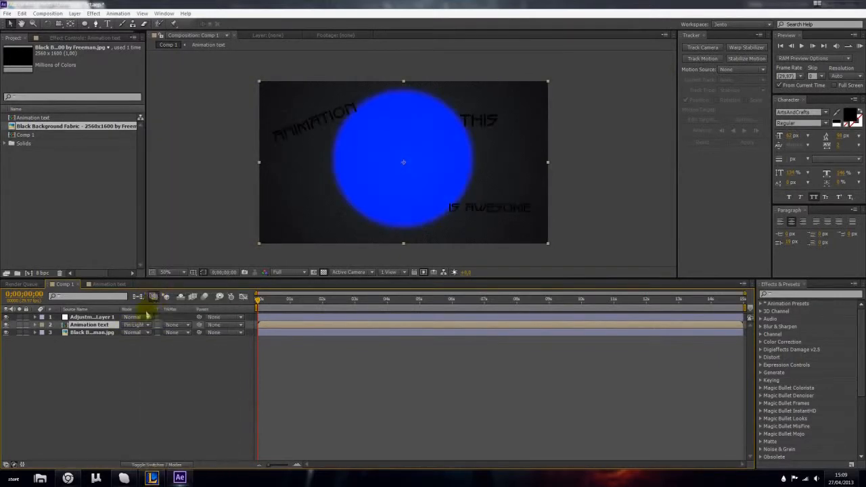
- Try the Linear Light, Linear Burn and Classic Color Burn blending modes on the Animation text layer
left_click(135, 326)
left_click(162, 269)
left_click(134, 325)
left_click(179, 143)
left_click(145, 324)
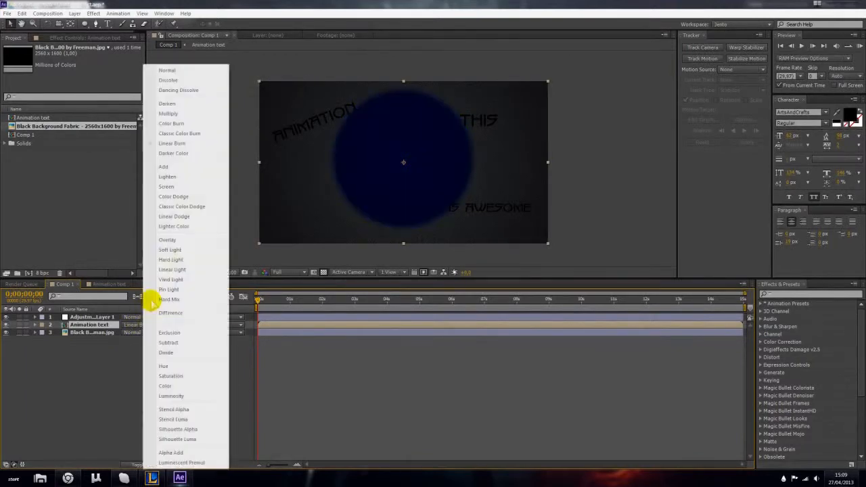
left_click(194, 133)
- Compare the Color Dodge, Classic Color Dodge and Linear Dodge blending modes on the Animation text layer
left_click(136, 325)
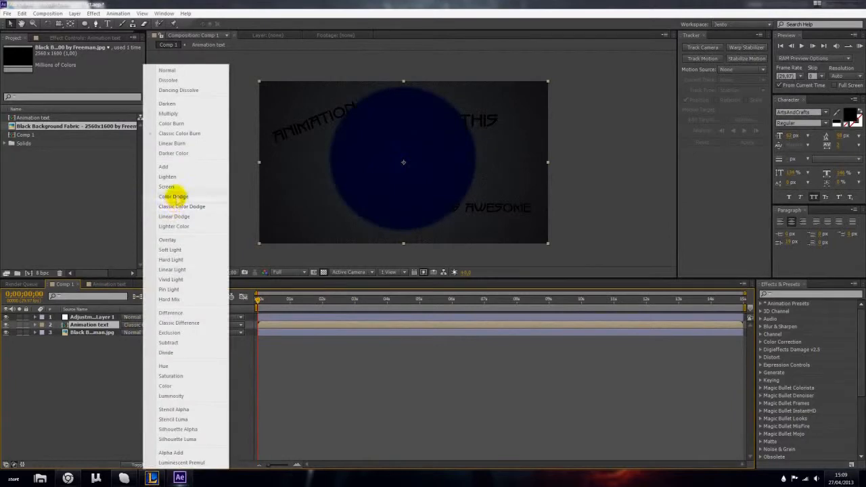
left_click(174, 193)
left_click(136, 325)
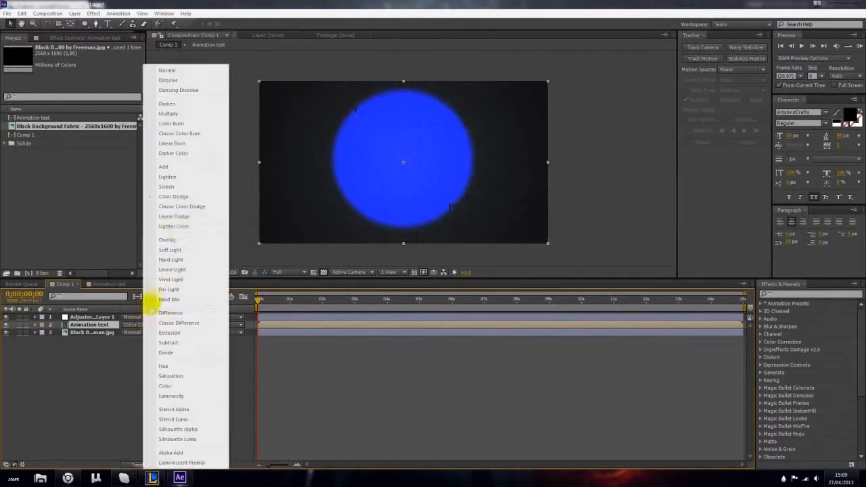
left_click(177, 209)
left_click(136, 325)
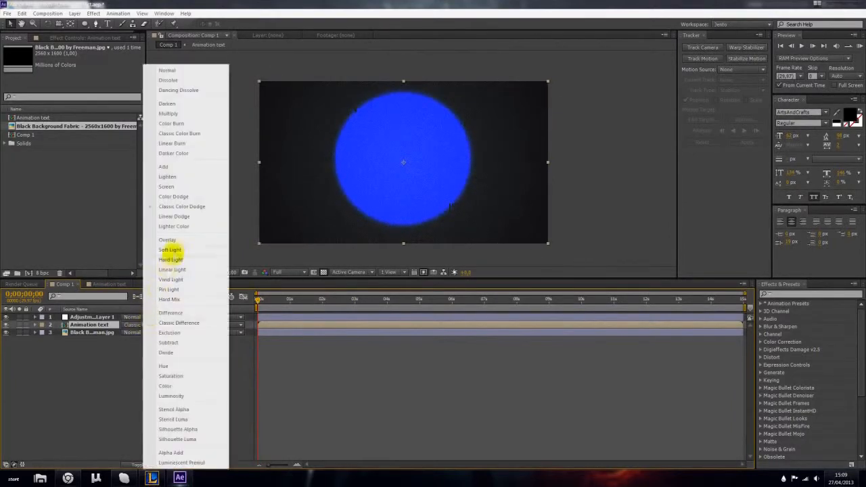
left_click(179, 216)
- Try the Lighter Color, Overlay and Soft Light blending modes on the Animation text layer
left_click(143, 326)
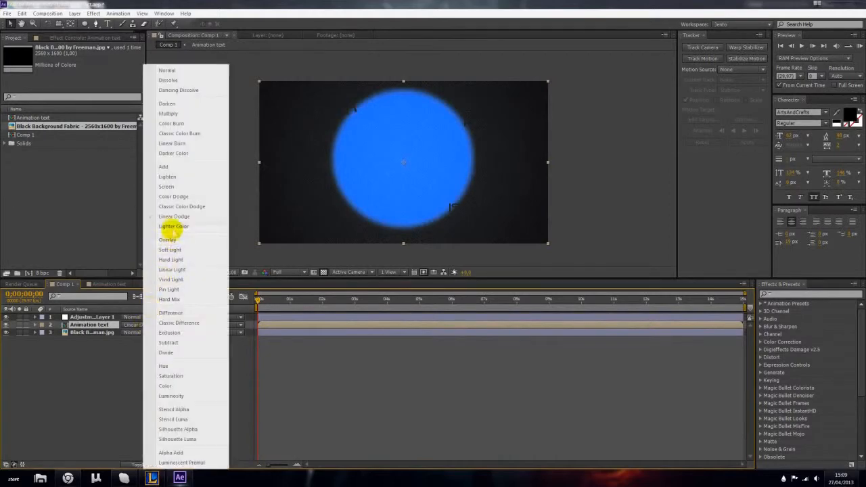
left_click(175, 224)
left_click(148, 326)
left_click(168, 241)
left_click(134, 326)
left_click(167, 248)
- Try the Hard Light, Linear Light and Pin Light blending modes on the Animation text layer
left_click(149, 326)
left_click(169, 264)
left_click(138, 326)
left_click(166, 269)
left_click(143, 326)
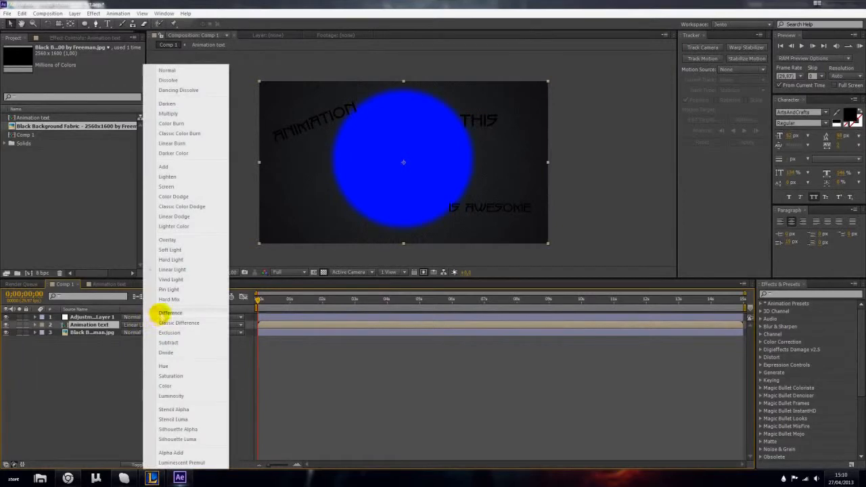
left_click(165, 289)
- Try Overlay on the Animation text layer, and set its blending mode to Soft Light
left_click(134, 327)
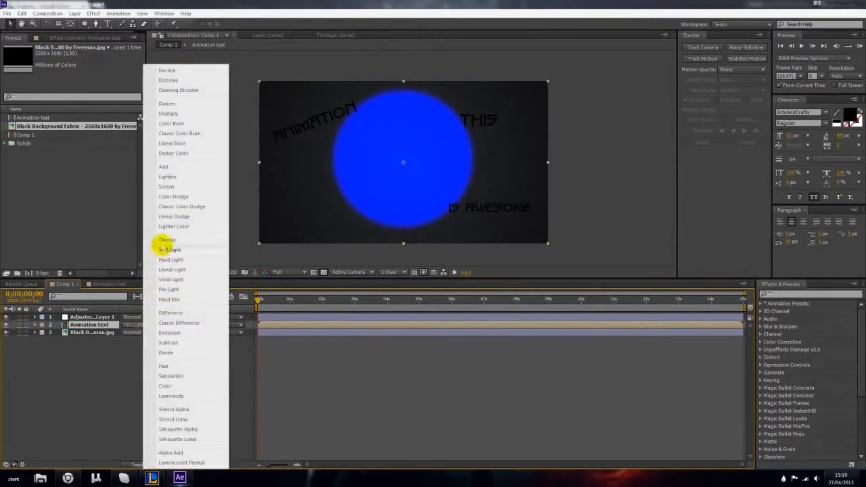
left_click(162, 241)
left_click(147, 326)
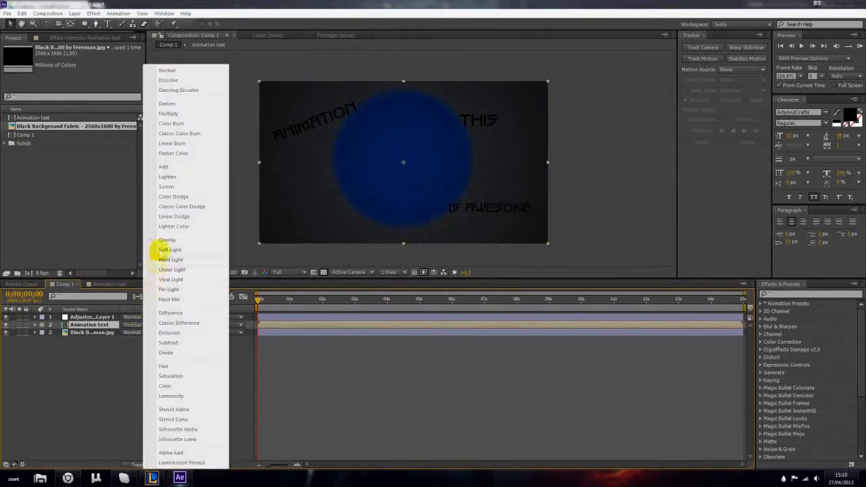
left_click(162, 241)
left_click(141, 326)
left_click(170, 249)
- Examine up close how the fabric texture blends with the word Animation and the edge of the blue circle
scroll(318, 207, "up", 4)
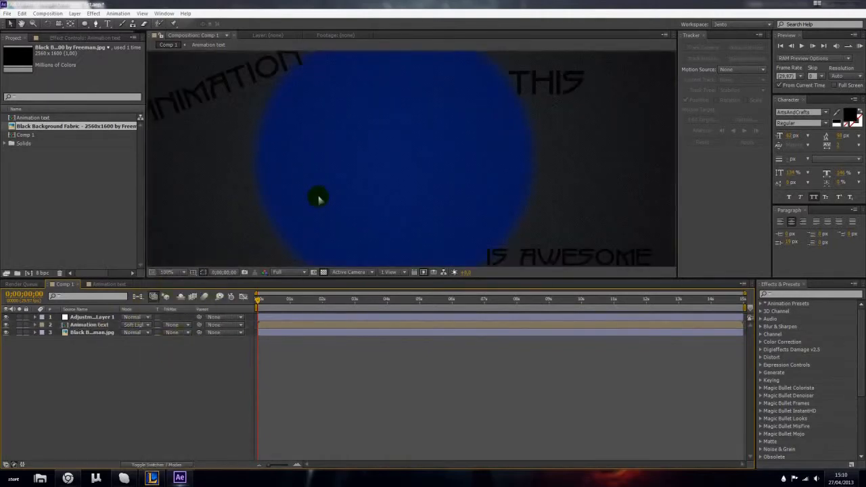
key("space")
left_click_drag(265, 155, 287, 233)
scroll(261, 196, "up", 1)
left_click_drag(176, 167, 318, 180)
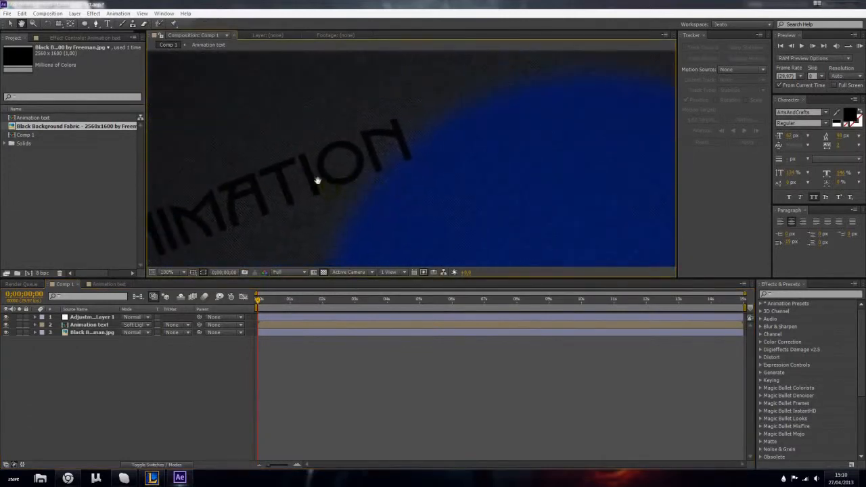
scroll(319, 180, "up", 2)
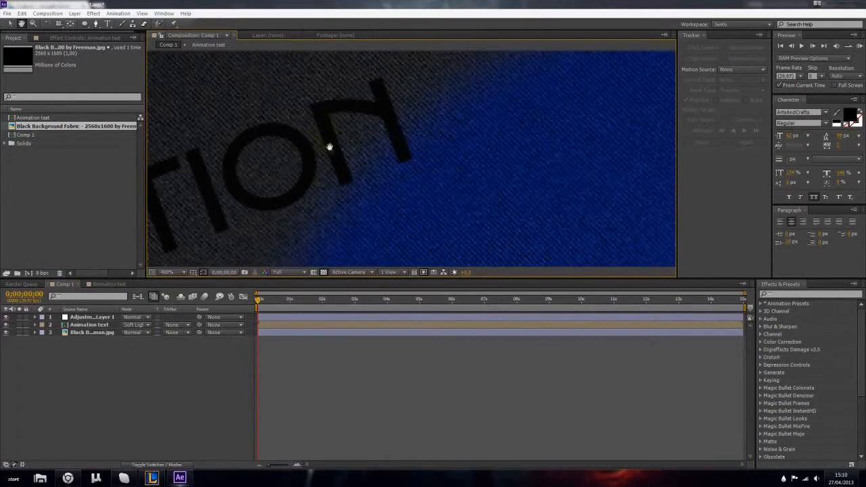
left_click_drag(330, 147, 337, 164)
scroll(345, 167, "down", 1)
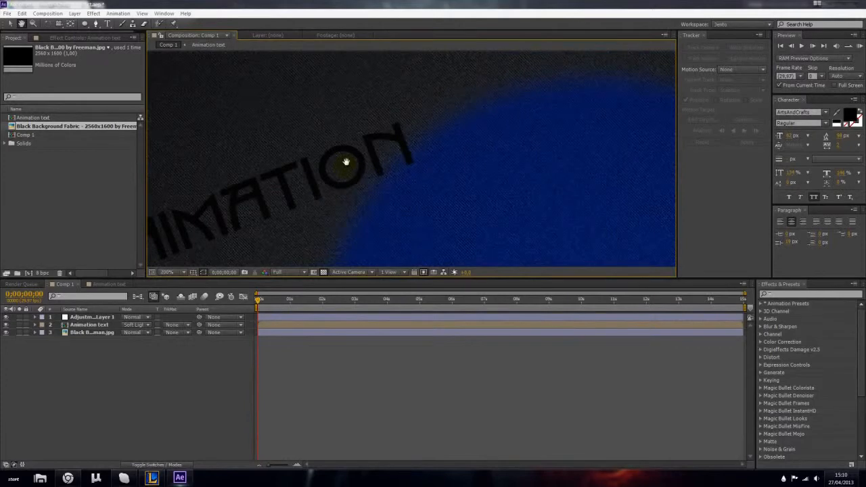
scroll(346, 162, "up", 3)
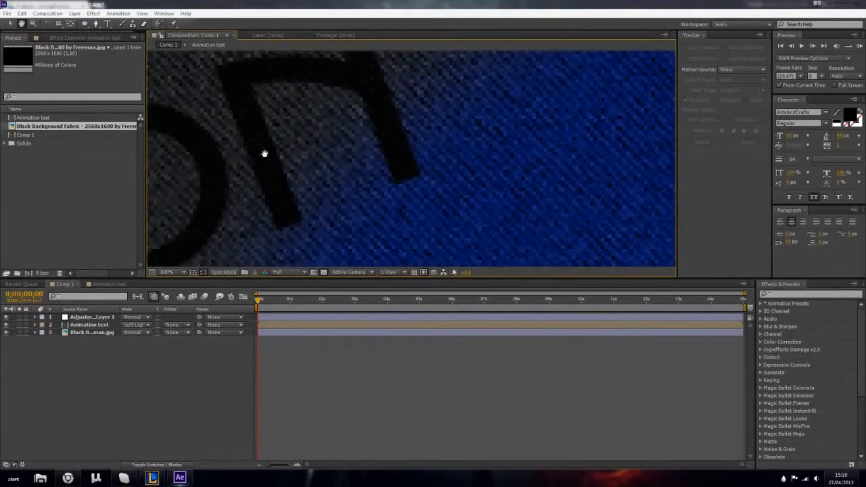
scroll(305, 145, "down", 8)
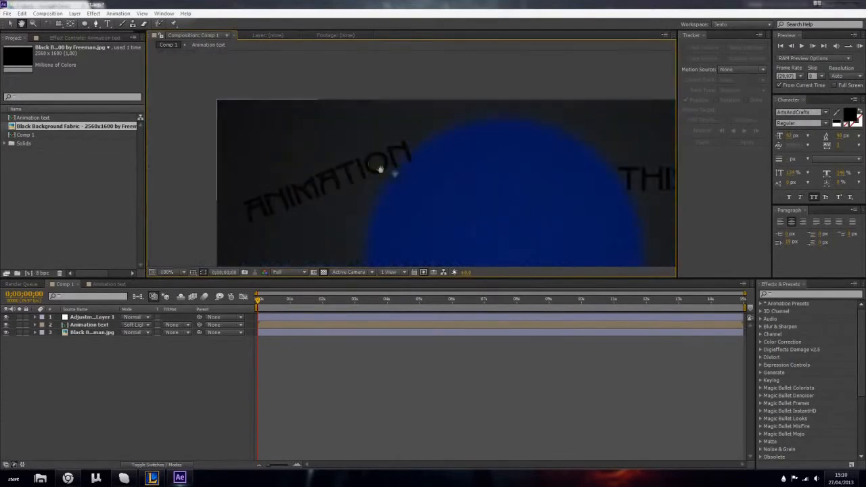
- Scale the Animation text layer down to about 59% and move it to the lower left of the composition
left_click(105, 325)
key("s")
left_click_drag(135, 332, 126, 332)
left_click_drag(377, 190, 364, 196)
left_click_drag(130, 333, 116, 332)
left_click_drag(354, 190, 304, 217)
left_click(174, 382)
- In the Animation text composition, rotate the animation word to -25°, reduce its font size and place it left of the blue circle
left_click(116, 285)
left_click(83, 326)
left_click_drag(300, 141, 308, 215)
key("r")
left_click_drag(129, 338, 132, 335)
left_click_drag(339, 194, 326, 195)
left_click(787, 140)
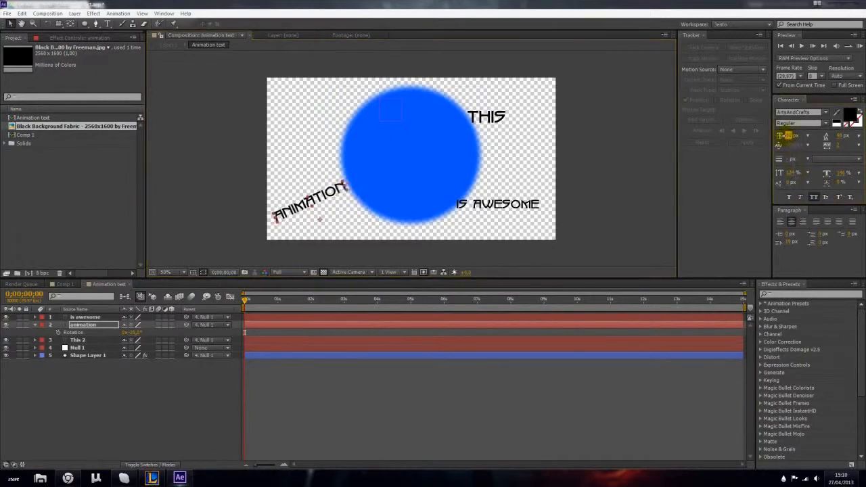
left_click_drag(326, 188, 329, 158)
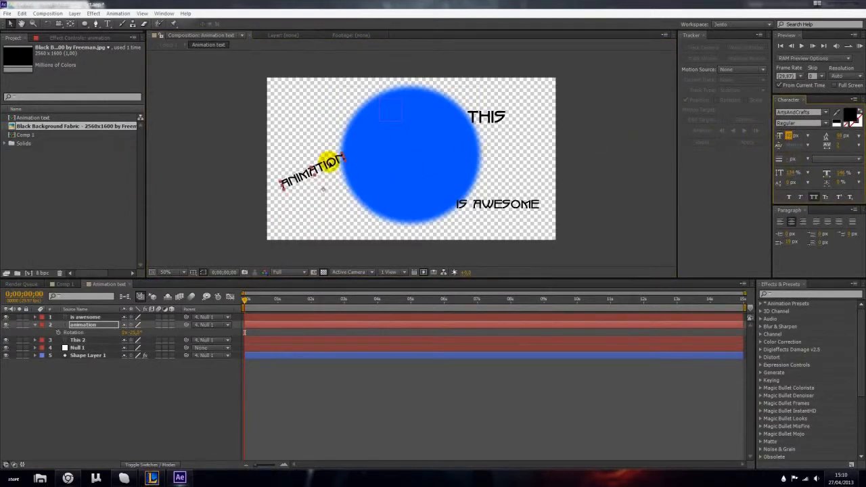
- Move the Is awesome text down and left against the circle's lower edge, and preview the result in Comp 1
left_click(77, 340)
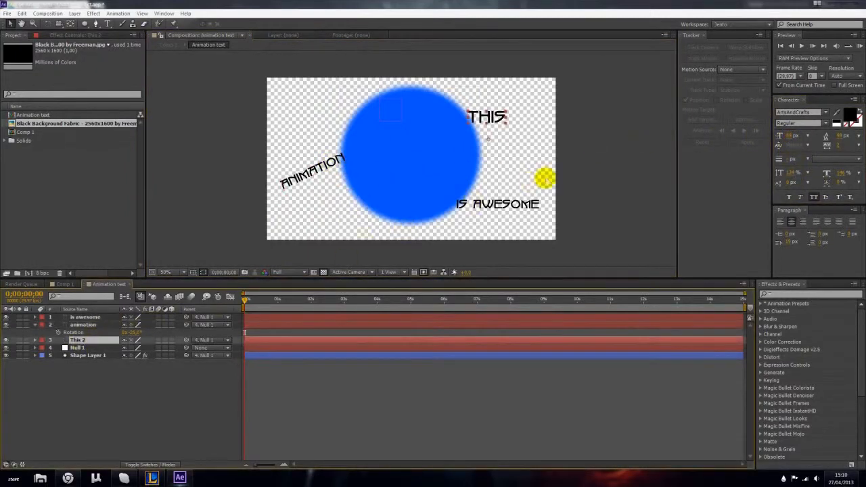
left_click_drag(500, 209, 478, 220)
left_click(436, 252)
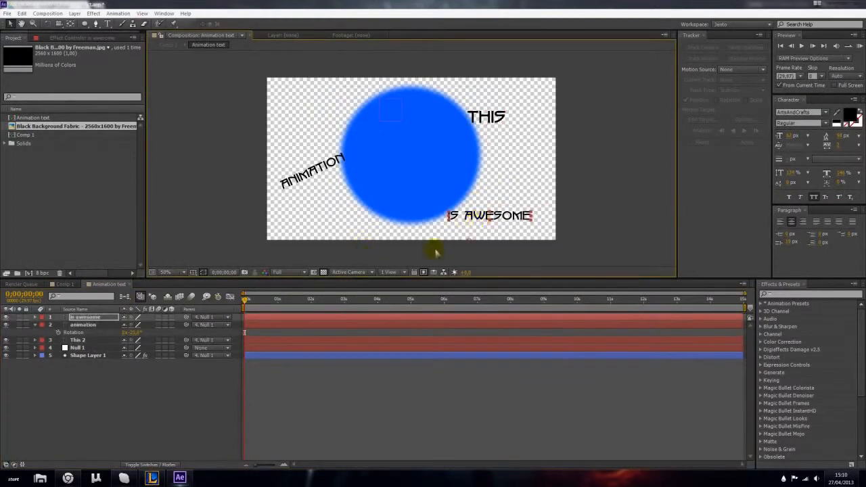
left_click(65, 284)
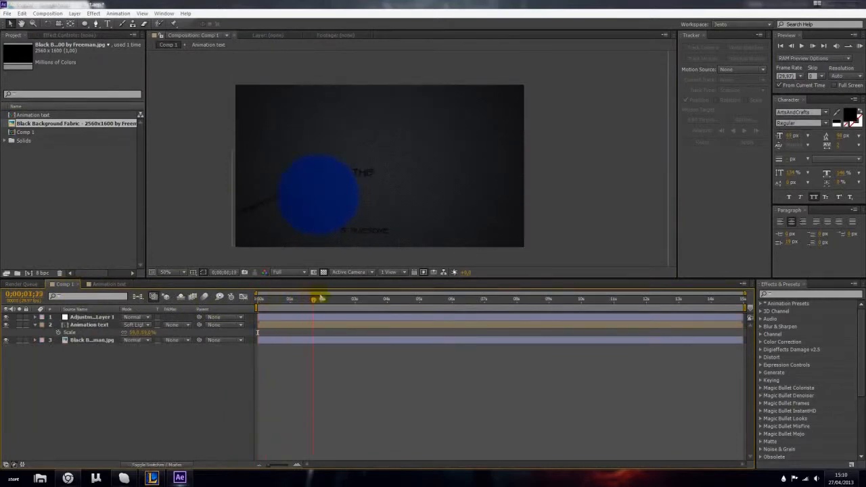
left_click_drag(412, 301, 168, 381)
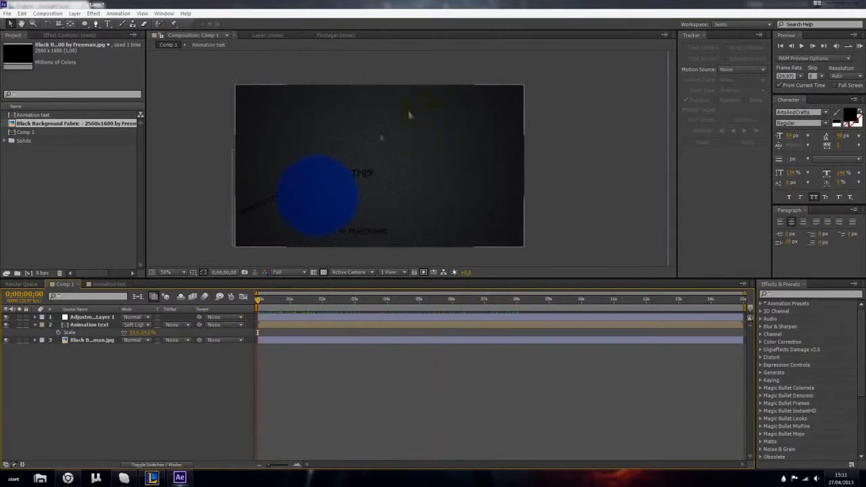
- Create a text box across the upper right of Comp 1 containing the text Animation Test
left_click(107, 23)
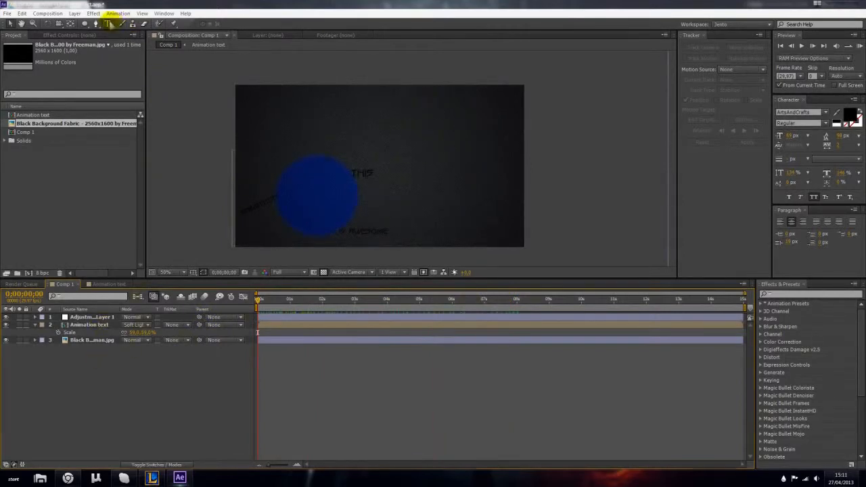
left_click_drag(348, 86, 512, 135)
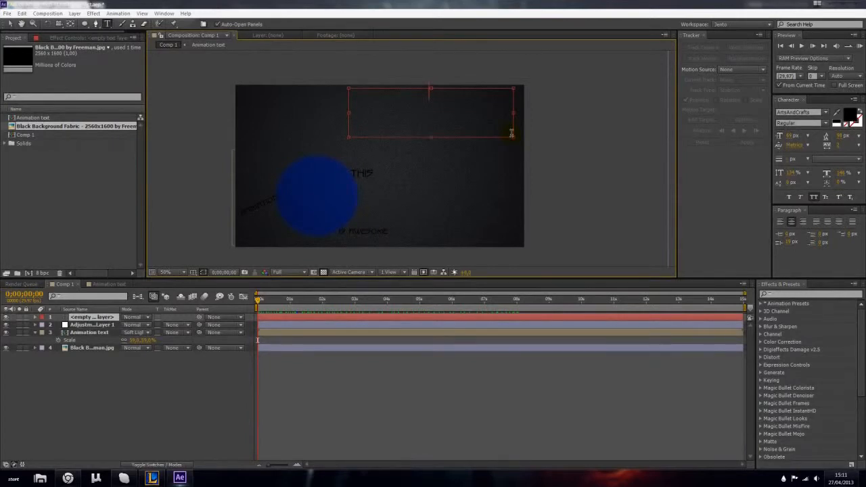
type("ANIMATION TEXT")
- Set the Animation Test text to the Asenine font at 85 px
key("ctrl+a")
left_click(790, 112)
key("Down")
key("Down")
key("Up")
left_click_drag(795, 138, 805, 138)
- Move the Animation Test title slightly down and style it with faux bold and small caps instead of all caps
left_click(10, 24)
left_click_drag(429, 100, 431, 118)
left_click(790, 197)
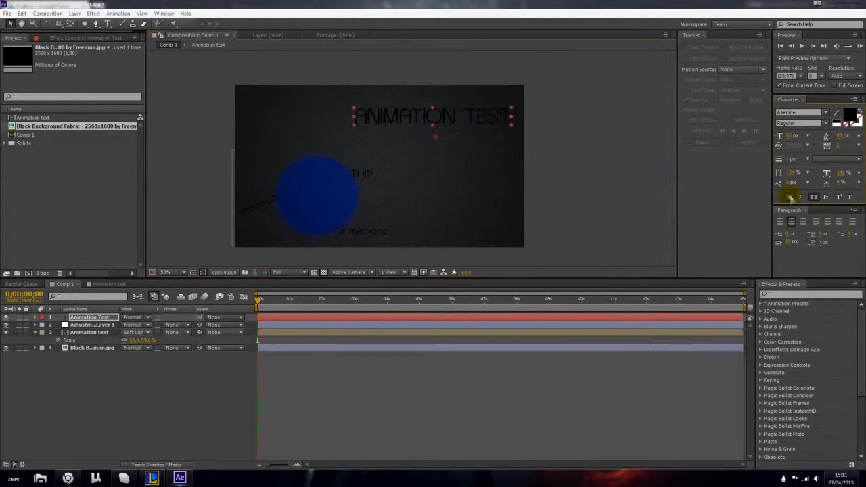
left_click(814, 197)
left_click(826, 197)
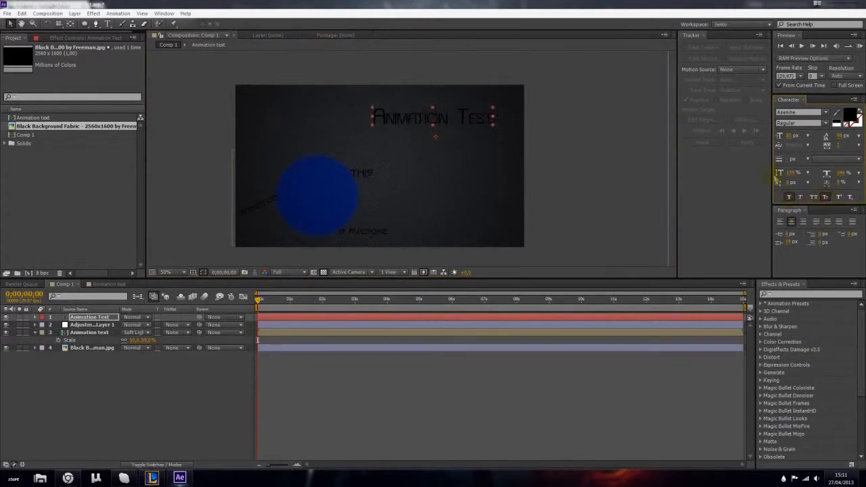
- Scale the Animation Test layer up to about 149% and reposition it within the upper right of the frame
key("period")
key("period")
key("comma")
key("comma")
key("comma")
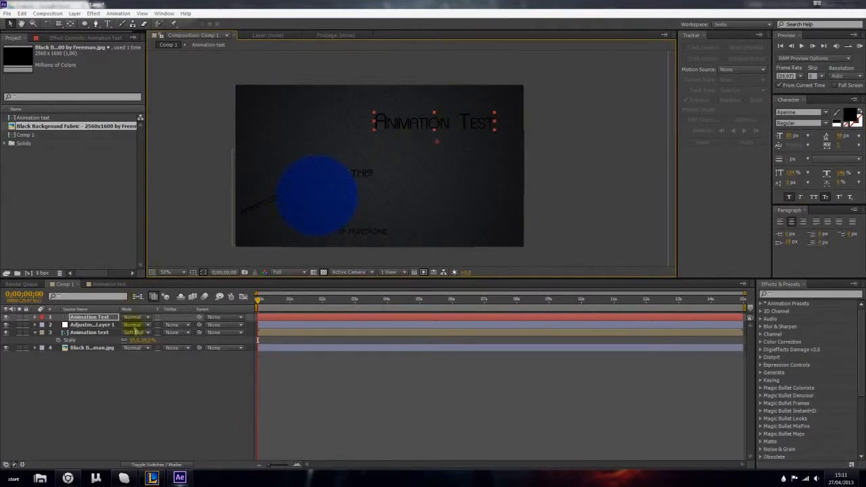
key("s")
left_click_drag(136, 325, 159, 326)
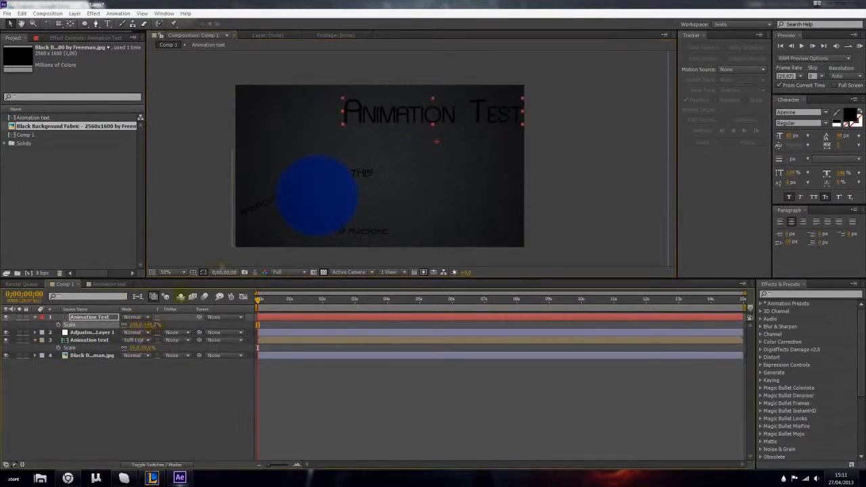
left_click_drag(455, 118, 444, 122)
- Add an expression to the Position property of the Animation Test layer
left_click(112, 396)
left_click(81, 317)
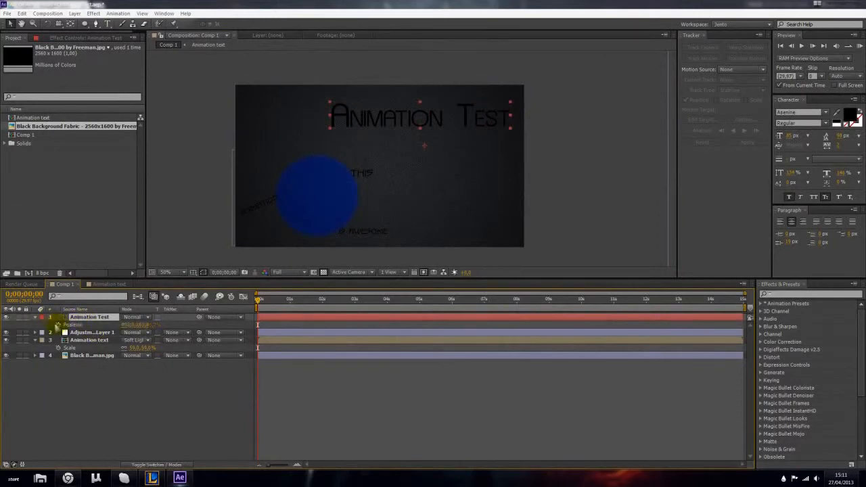
left_click(57, 325, "alt")
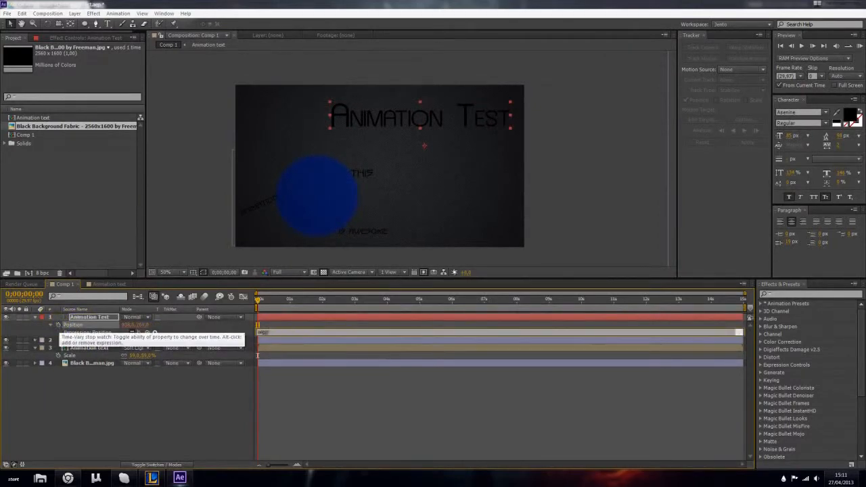
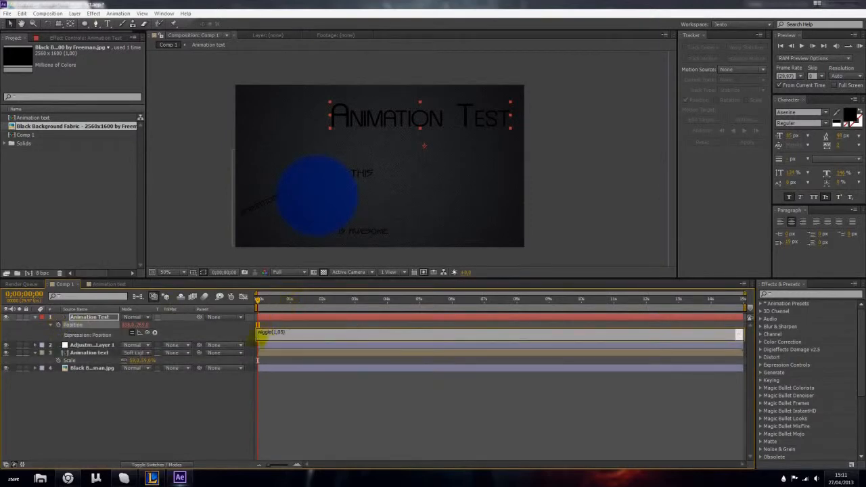
- Apply wiggle(1,05) as the Animation Test layer's Position expression and scrub through the timeline to preview the movement
left_click(230, 393)
left_click_drag(283, 305, 596, 308)
key("Home")
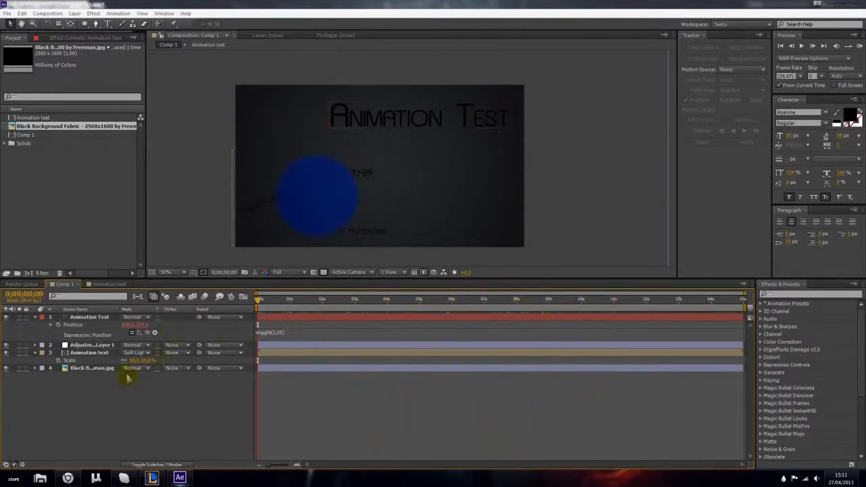
- Try a wiggle(1,02) expression on the Animation Test layer's Rotation and scrub through the timeline to check it
left_click(78, 317)
key("r")
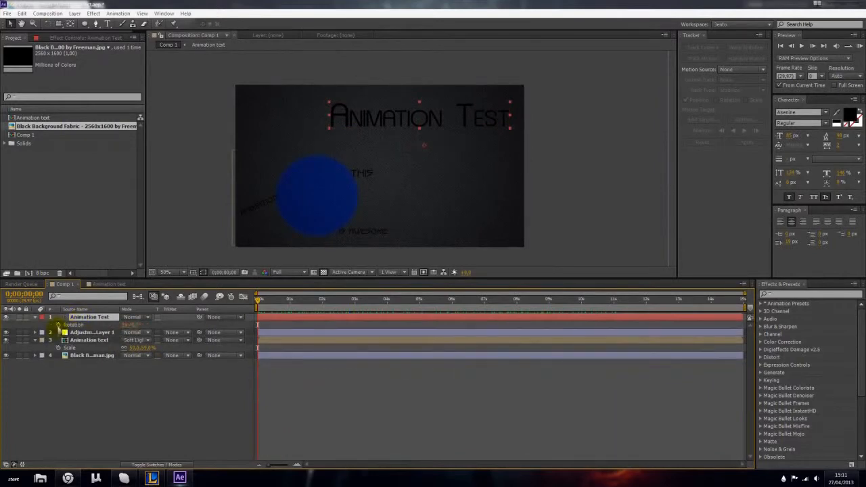
left_click(57, 325, "alt")
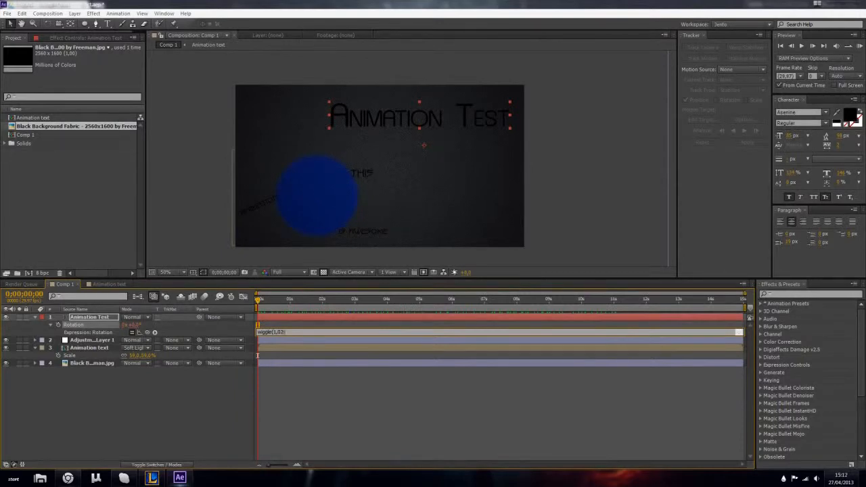
left_click(208, 400)
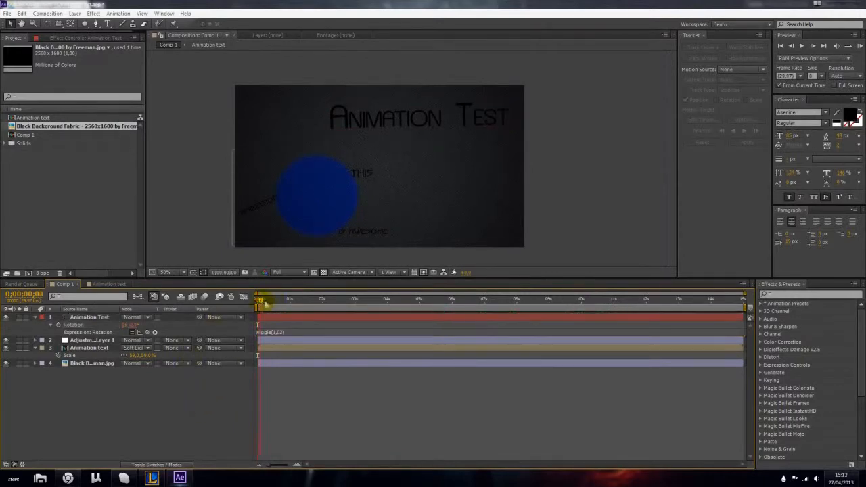
left_click_drag(265, 304, 460, 316)
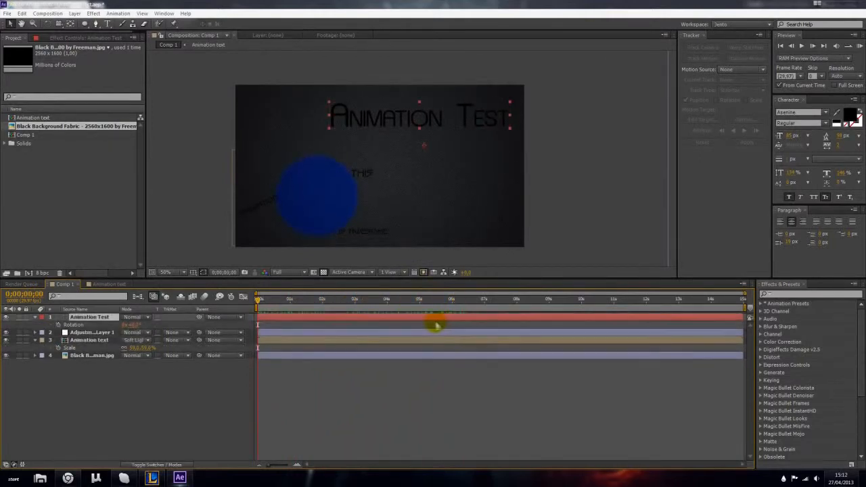
left_click(100, 403)
left_click(36, 317)
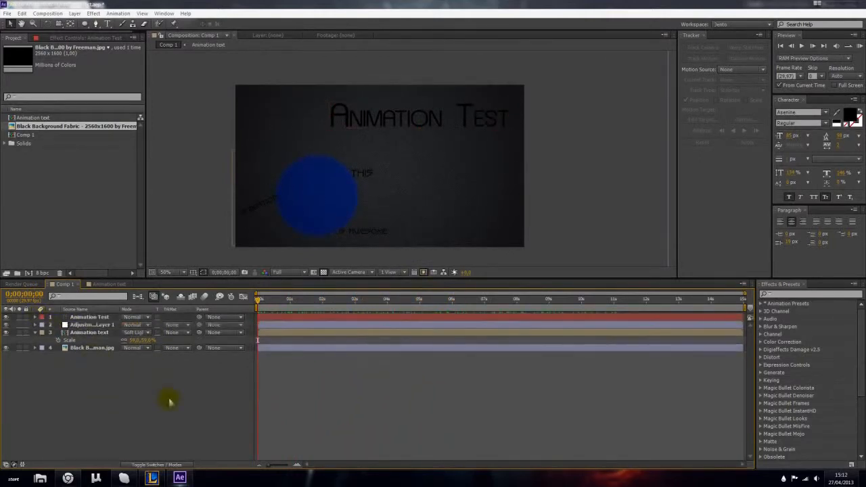
- Add the expression wiggle(1,10) to the Position of Null 1 in the Animation text composition
left_click_drag(259, 308, 312, 306)
left_click(99, 285)
left_click(78, 348)
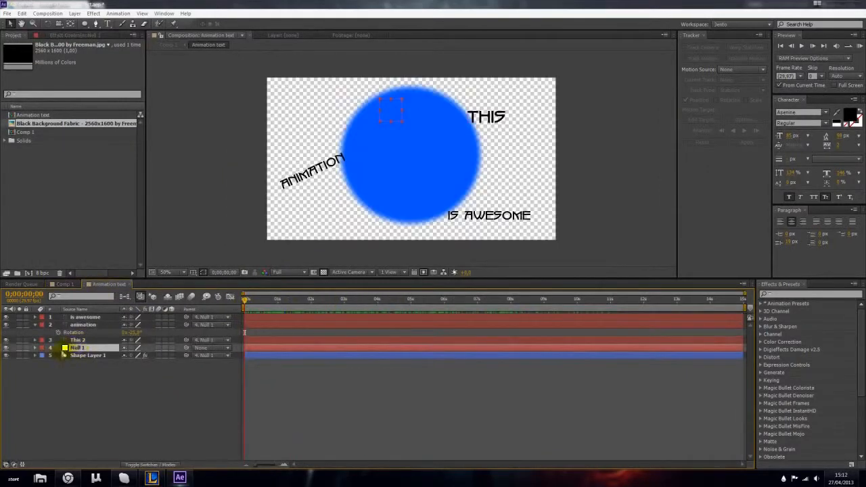
key("p")
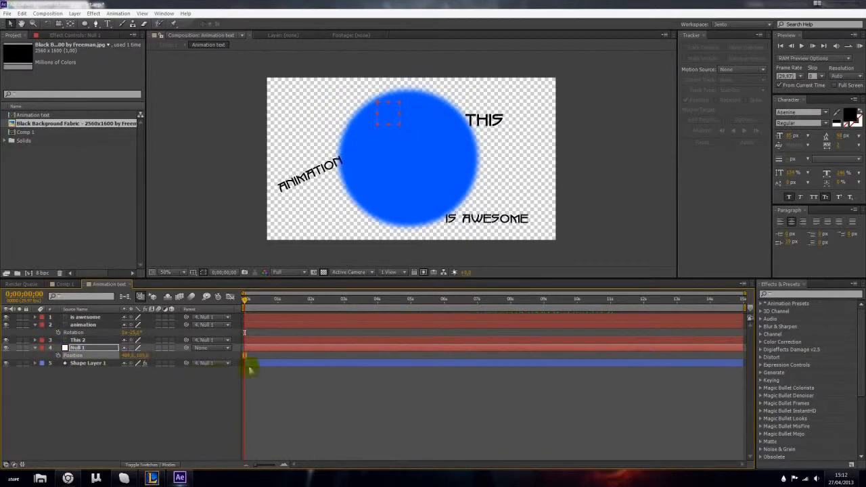
left_click(58, 355, "alt")
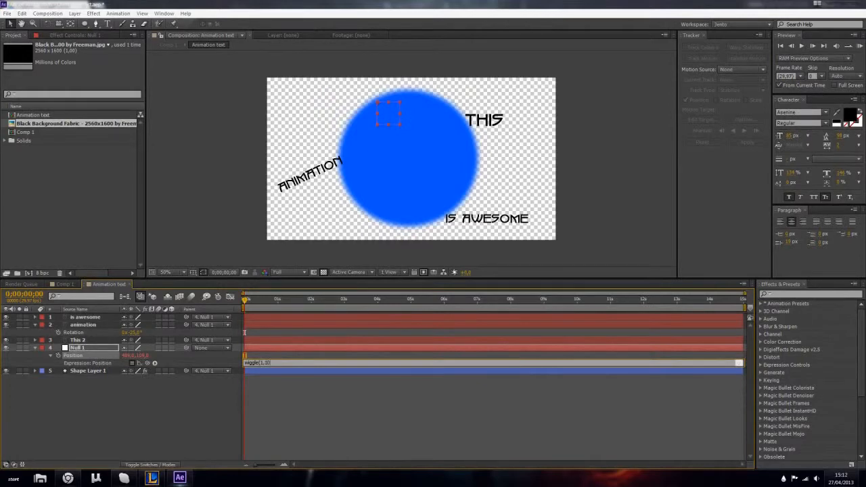
left_click(66, 391)
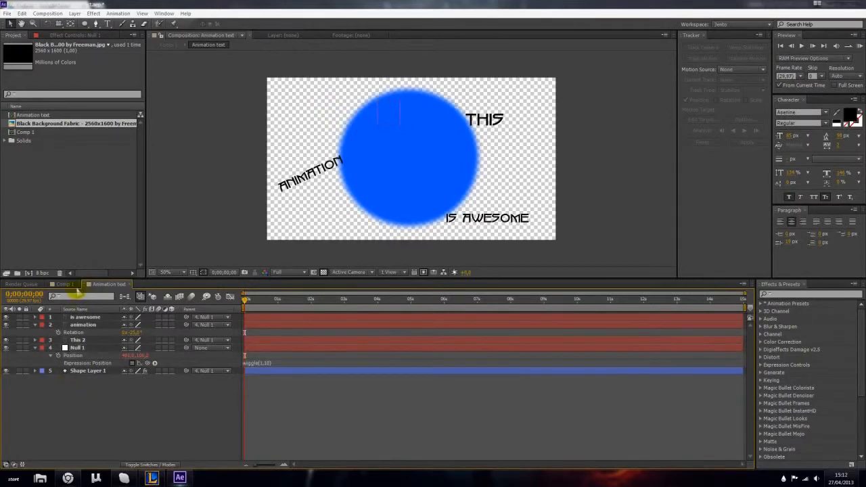
- Scrub through Comp 1 to check how the wiggling title and the Animation text pre-comp move together
left_click(68, 285)
left_click_drag(258, 300, 324, 300)
left_click_drag(387, 297, 165, 387)
left_click(89, 317)
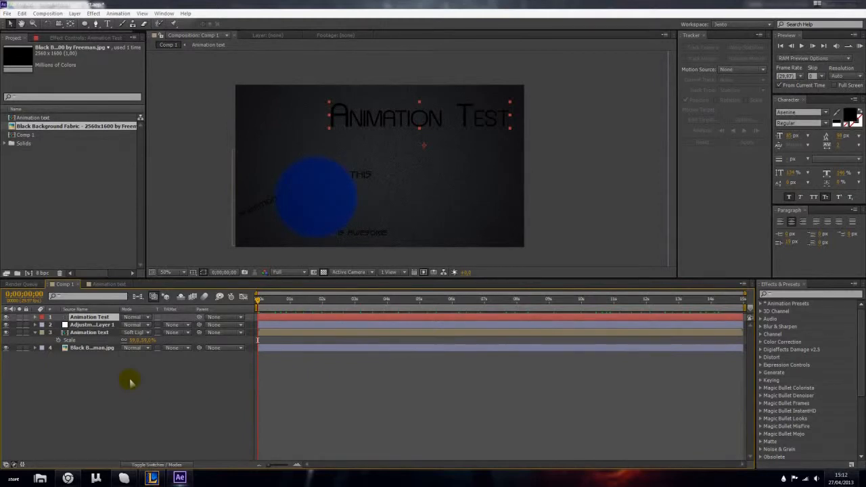
- Browse the flare image folders inside Textures and import OpticalFlare17.jpg as footage
left_click(85, 227)
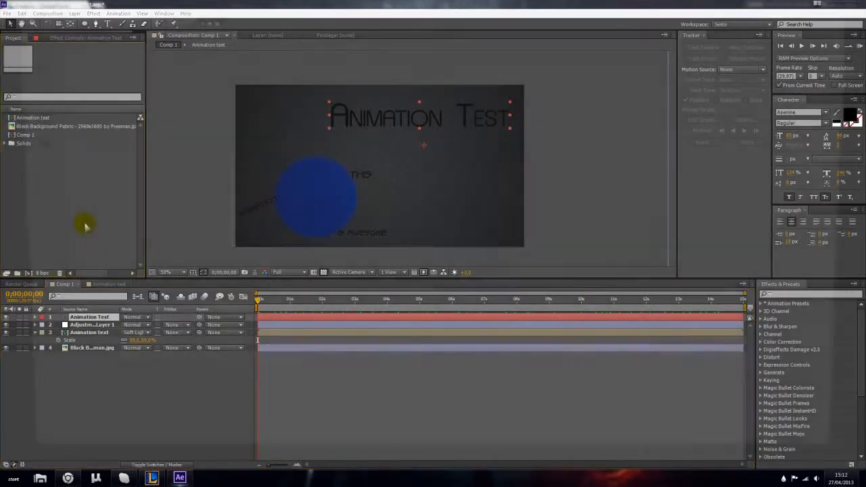
double_click(86, 226)
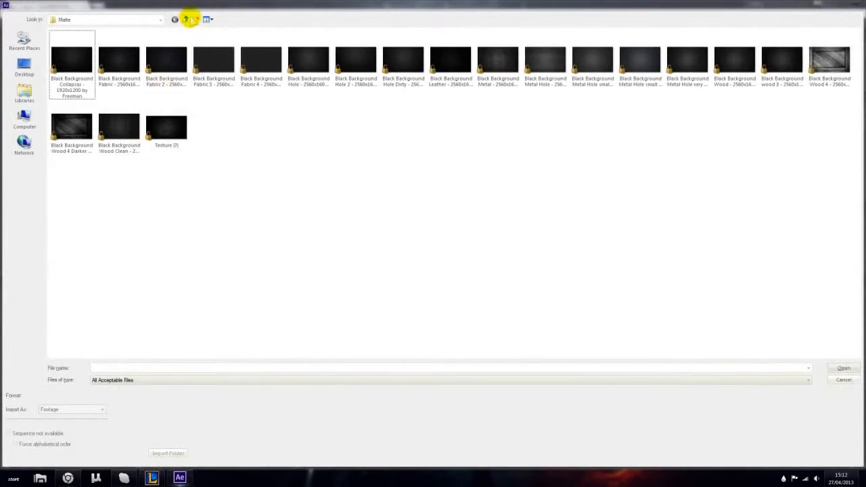
left_click(187, 19)
left_click(192, 19)
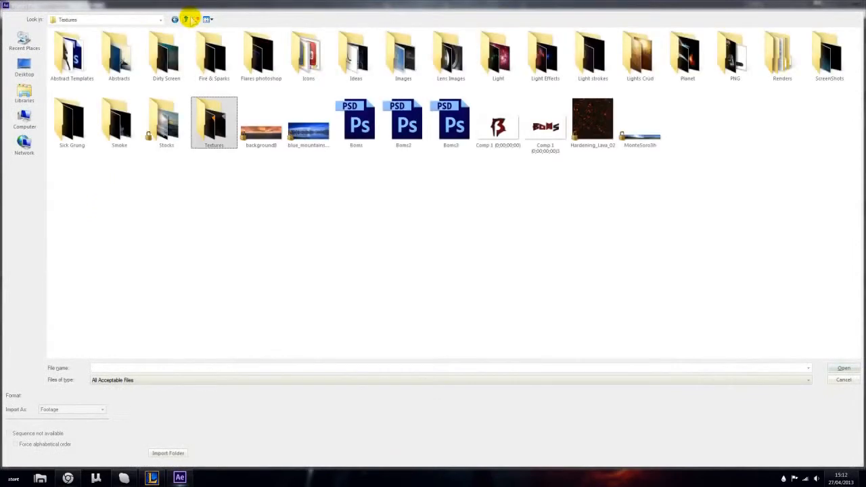
left_click(242, 59)
double_click(242, 60)
double_click(80, 66)
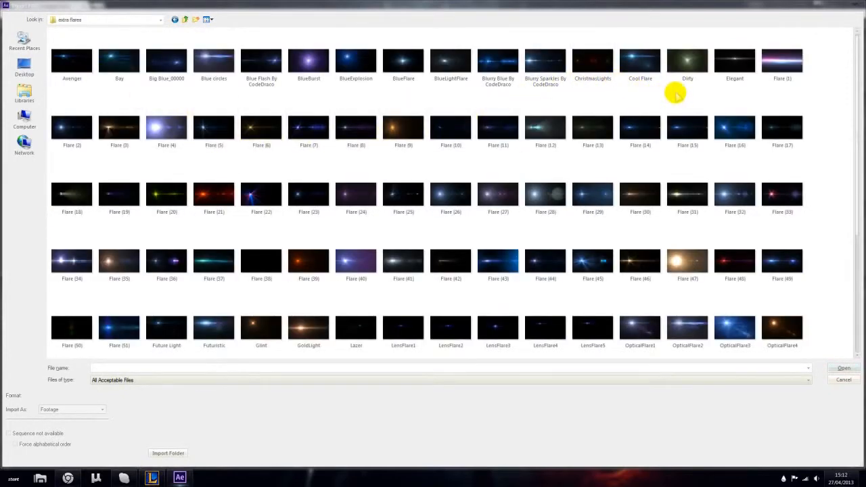
scroll(591, 111, "down", 3)
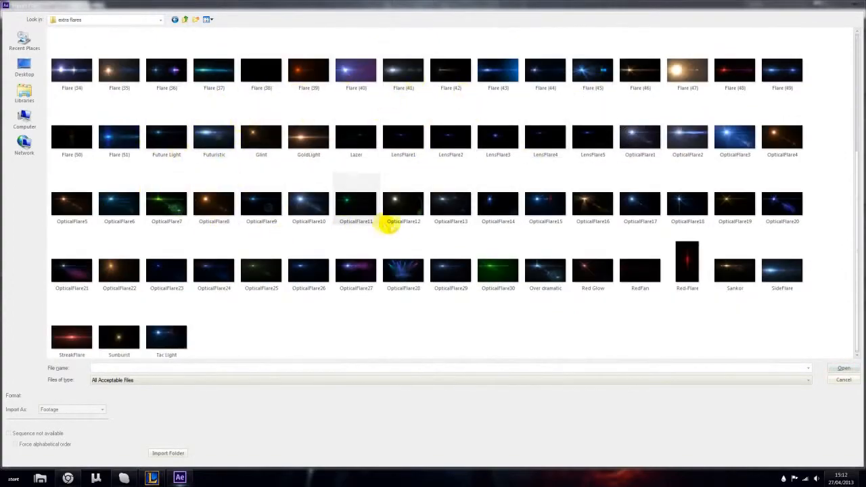
scroll(543, 217, "up", 2)
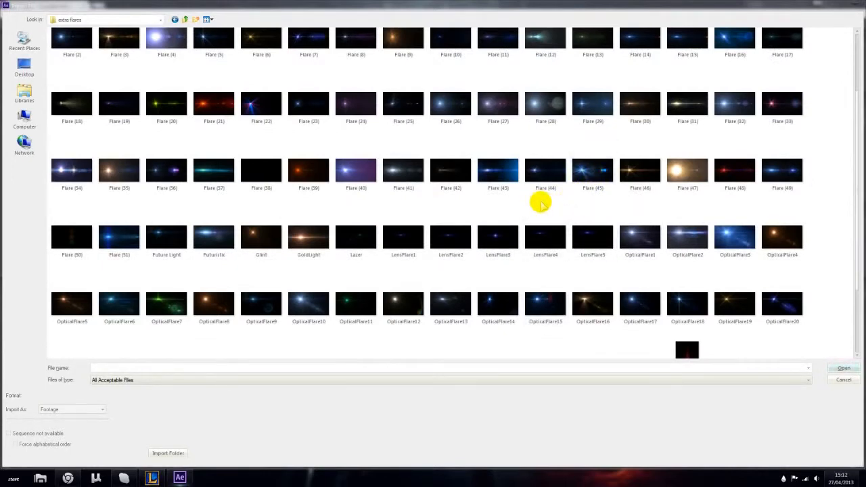
scroll(542, 203, "up", 1)
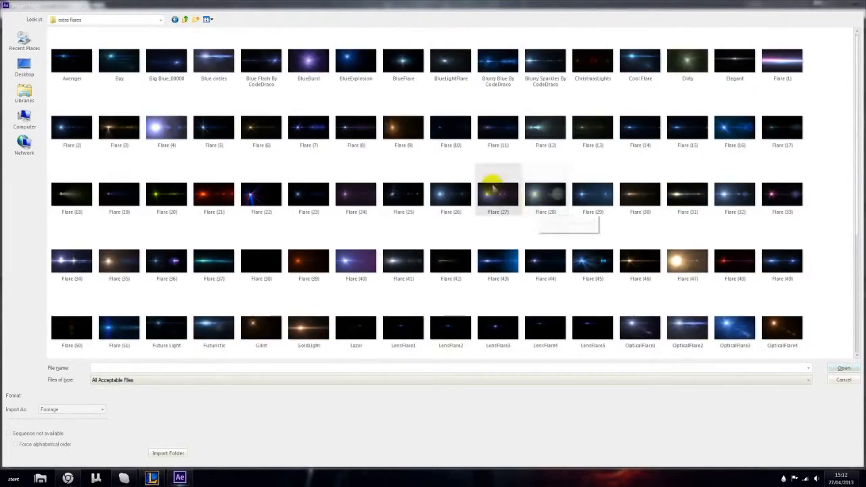
scroll(406, 155, "down", 1)
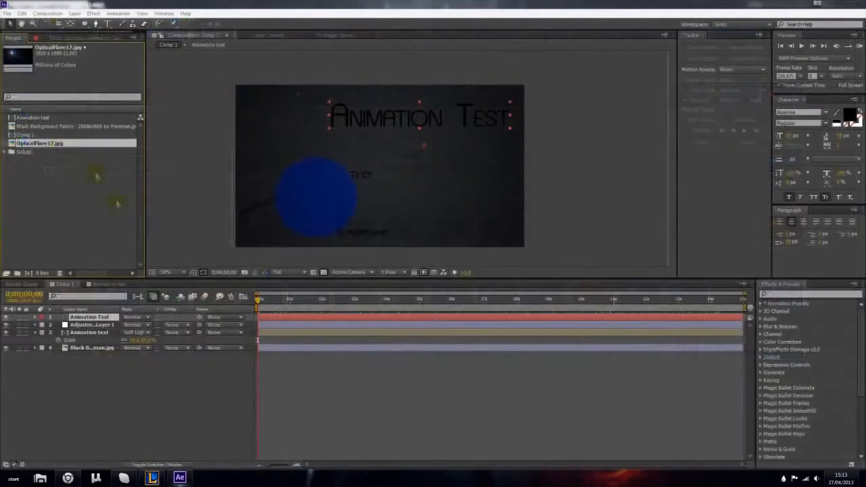
- Add OpticalFlare17.jpg as the topmost layer of Comp 1, scaled to about 163% and shifted toward the upper right
left_click_drag(117, 203, 157, 324)
key("s")
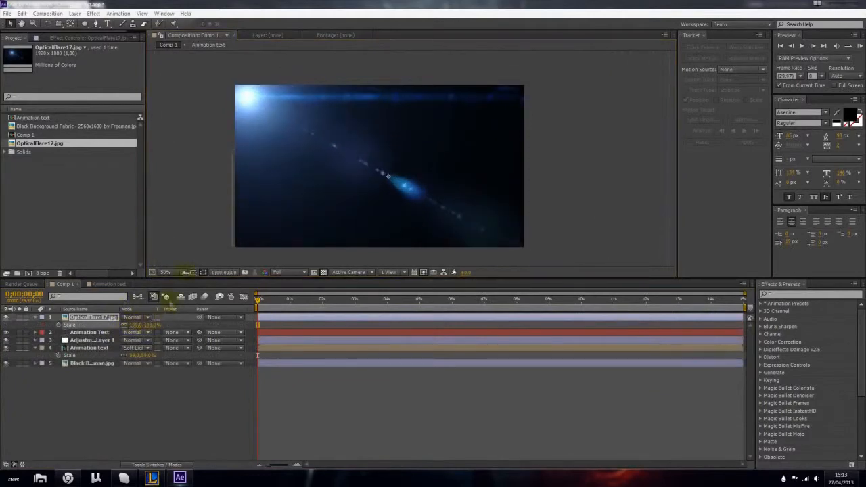
left_click_drag(278, 175, 341, 163)
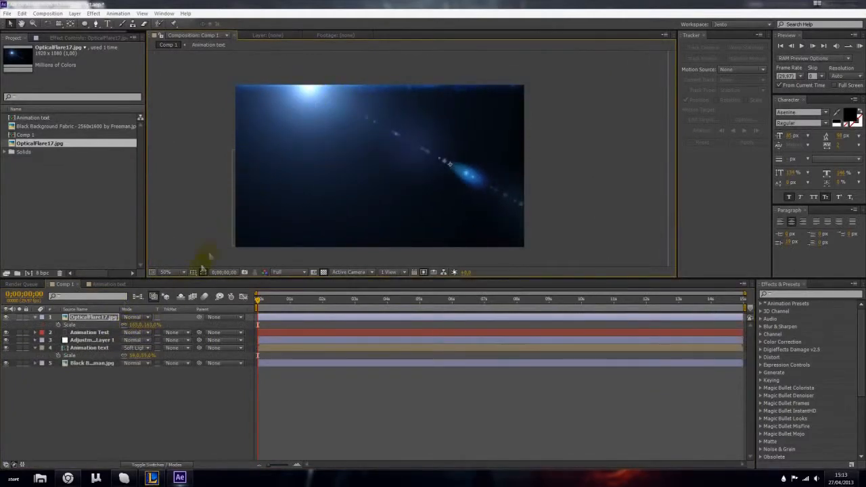
- Compare the Screen and Linear Dodge blending modes on the OpticalFlare17 layer, keeping Linear Dodge
left_click(141, 317)
left_click(163, 187)
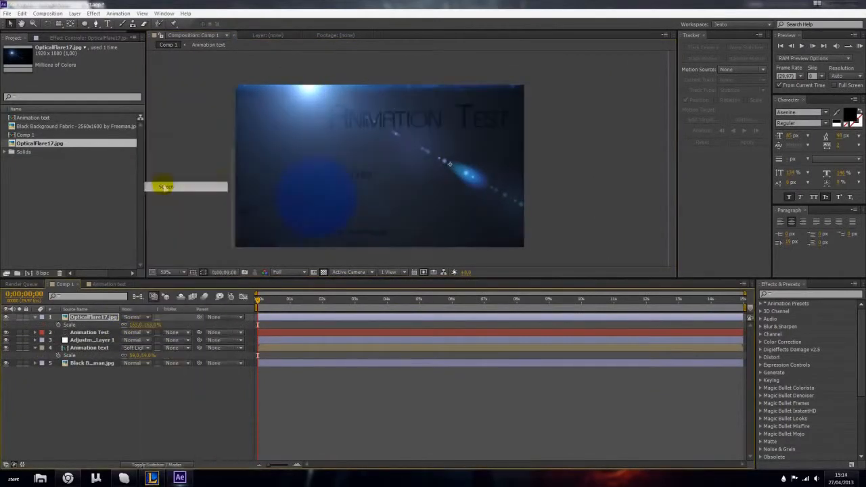
left_click(132, 317)
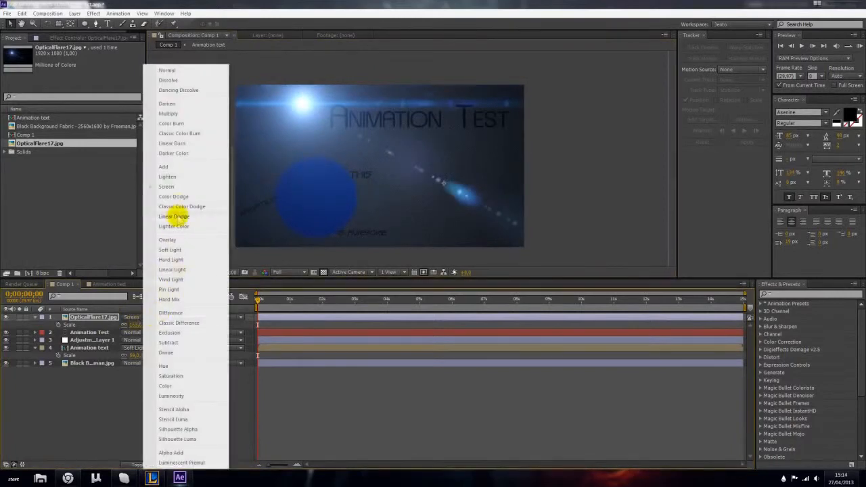
left_click(174, 216)
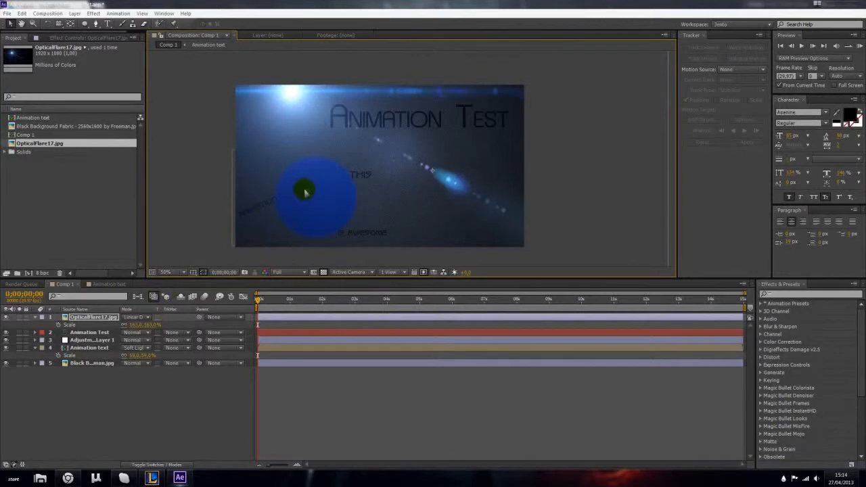
- Enlarge the flare layer further and reposition it so its glow falls over the right side of the frame
mouse_move(138, 328)
left_mouse_down()
mouse_move(271, 251)
mouse_move(362, 174)
left_mouse_up()
key("comma")
left_click_drag(459, 147, 314, 127)
left_click_drag(259, 138, 513, 158)
scroll(470, 159, "up", 1)
left_click(151, 409)
- Lower the OpticalFlare17 layer's Opacity to 65%
left_click(114, 318)
key("t")
left_click_drag(127, 325, 119, 325)
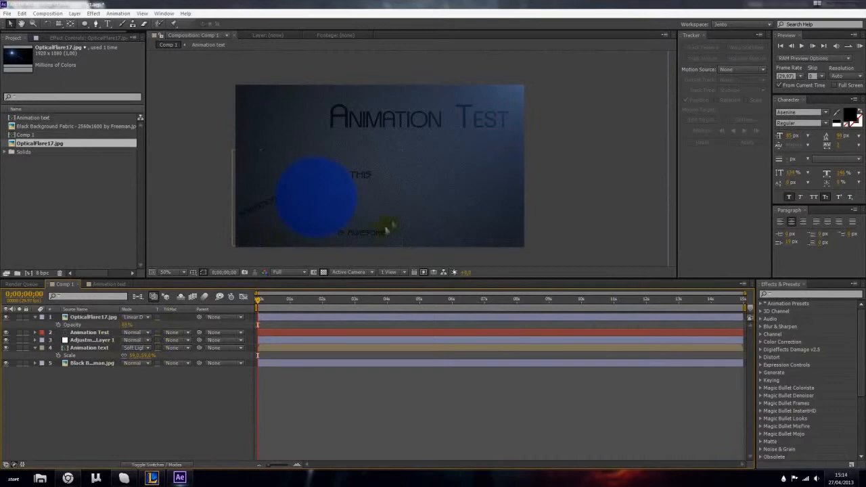
- Reposition the flare layer so its soft blue glow lights the frame from the left side
scroll(497, 184, "down", 1)
mouse_move(476, 142)
left_mouse_down()
mouse_move(426, 186)
mouse_move(342, 169)
mouse_move(322, 226)
mouse_move(350, 237)
mouse_move(325, 244)
mouse_move(456, 163)
mouse_move(438, 170)
mouse_move(509, 116)
mouse_move(519, 88)
mouse_move(418, 197)
mouse_move(378, 203)
left_mouse_up()
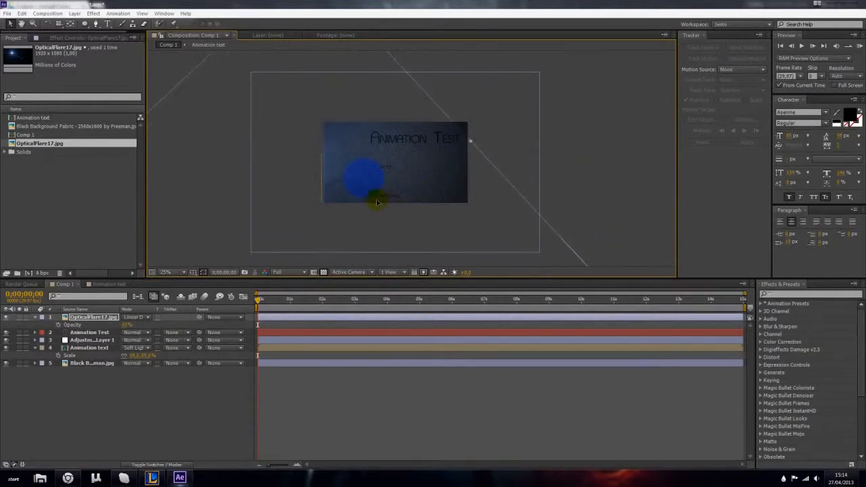
left_click(180, 392)
scroll(388, 171, "up", 2)
left_click(128, 348)
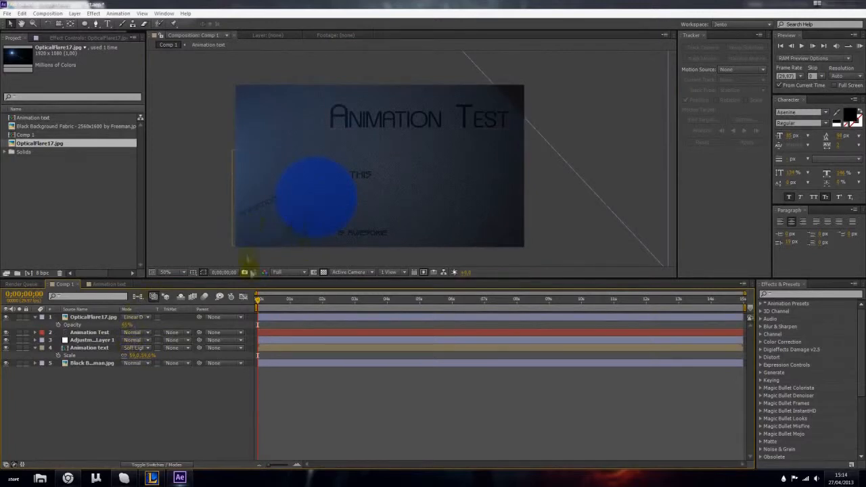
scroll(310, 220, "up", 1)
scroll(311, 220, "down", 1)
- Open the Animation text composition and import facebook.png from the Icons folder
left_click(102, 285)
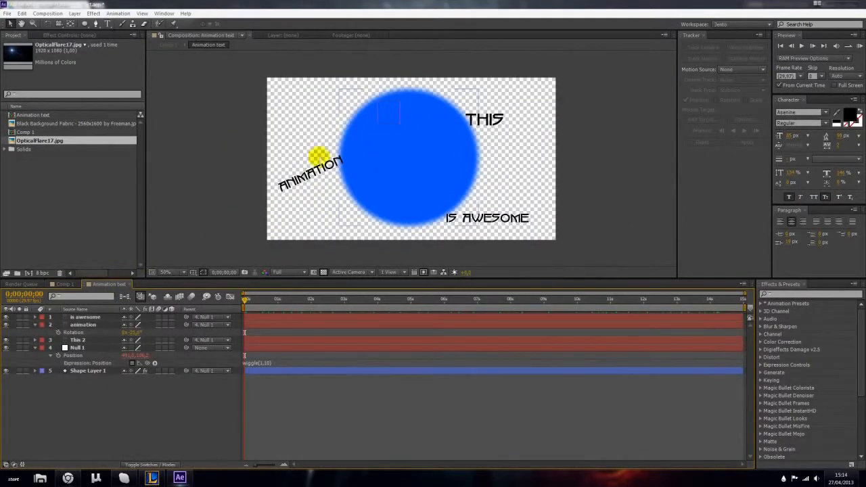
left_click(88, 190)
double_click(74, 230)
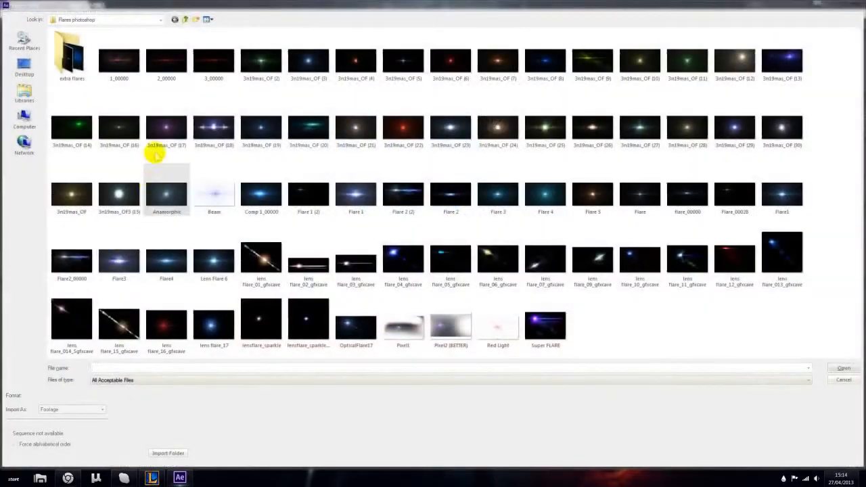
left_click(187, 19)
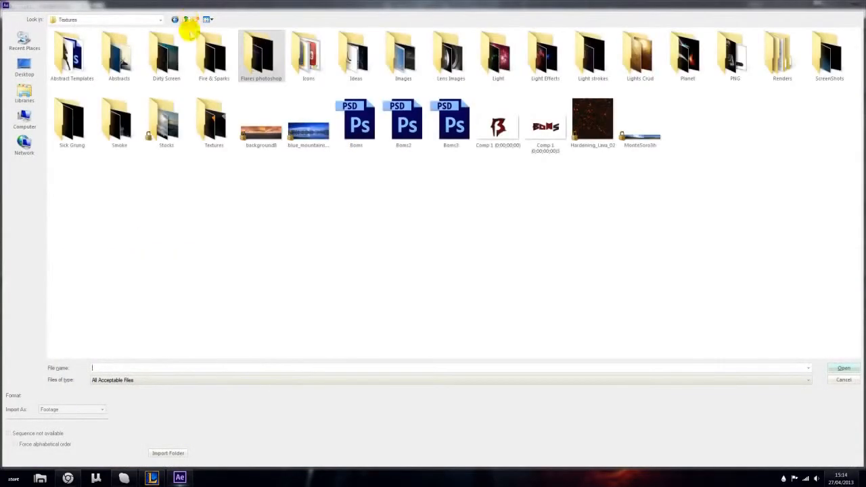
left_click(511, 139)
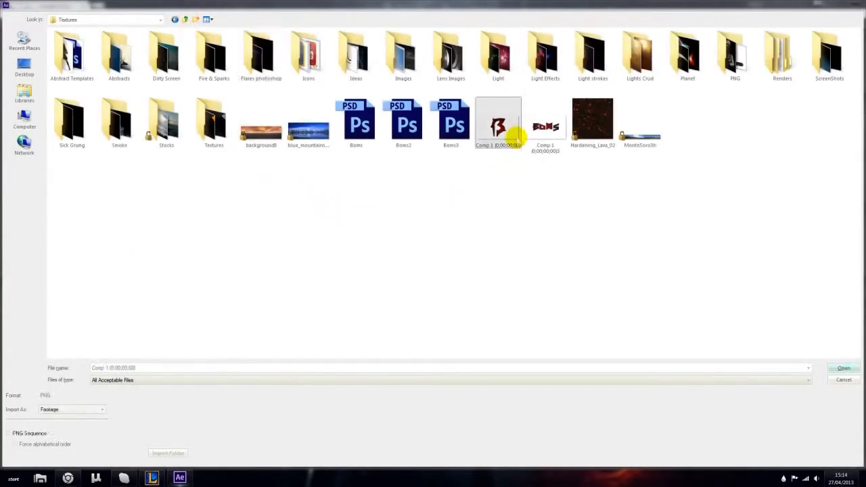
double_click(307, 54)
double_click(318, 59)
- Place facebook.png directly above Shape Layer 1, scale it to about 576%, and nudge it up slightly within the blue circle
left_click_drag(121, 239, 325, 386)
key("s")
left_click(148, 403)
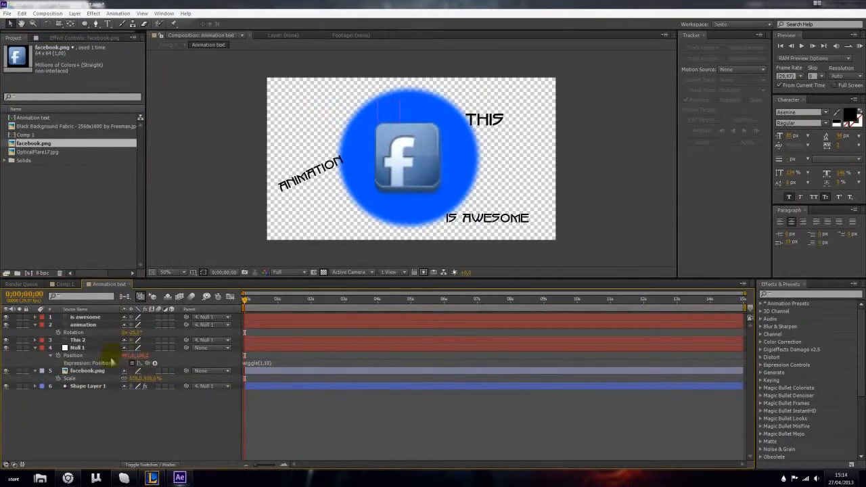
left_click(96, 371)
left_click(99, 449)
left_click(96, 371)
left_click_drag(402, 184, 402, 178)
left_click(314, 254)
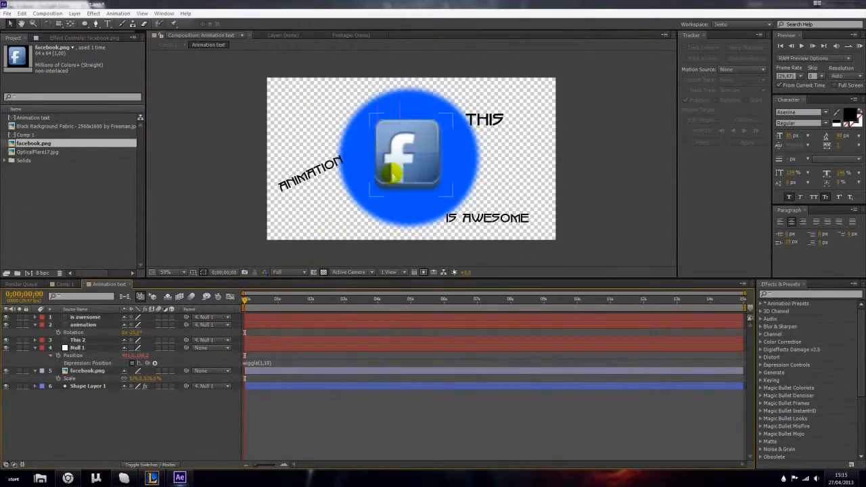
- Set the facebook.png layer's blending mode to Overlay
left_click(87, 371)
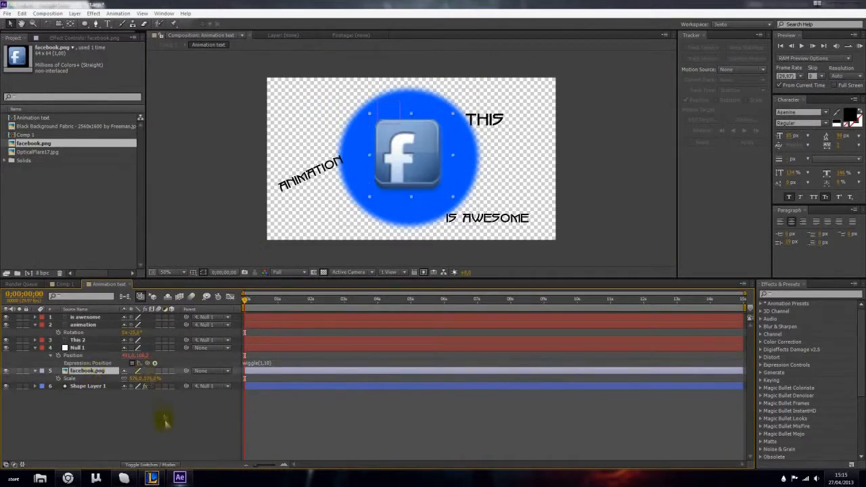
left_click(173, 464)
left_click(142, 371)
left_click(188, 240)
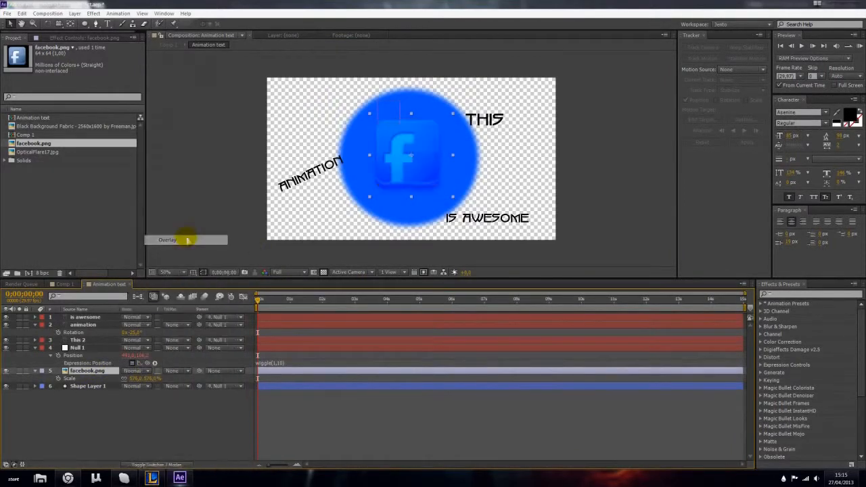
- Set the facebook.png layer's blending mode to Lighten
key("Down")
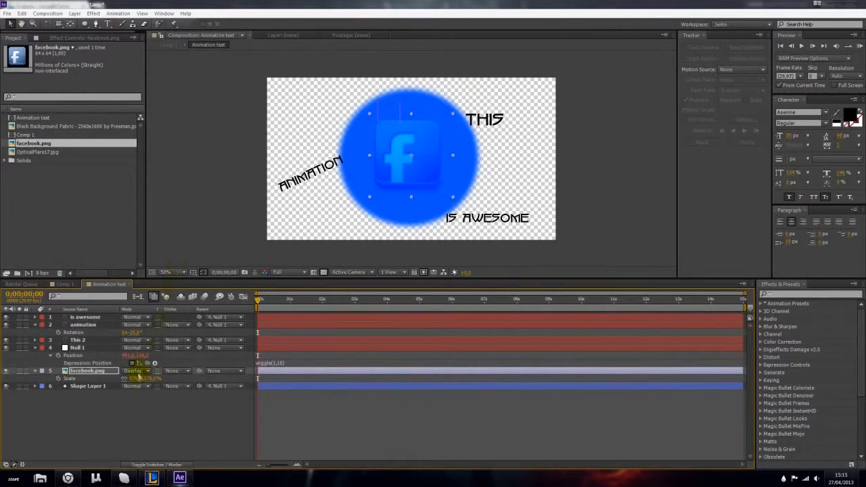
left_click(137, 372)
left_click(166, 197)
left_click(138, 371)
left_click(195, 177)
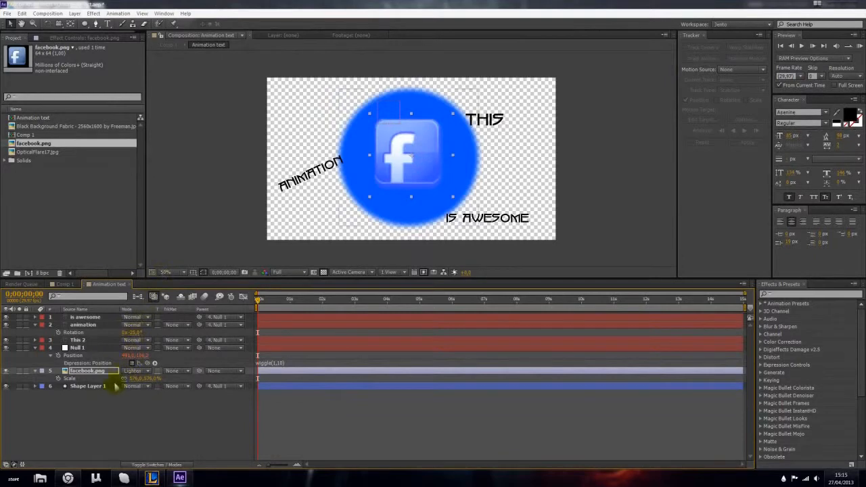
left_click(144, 427)
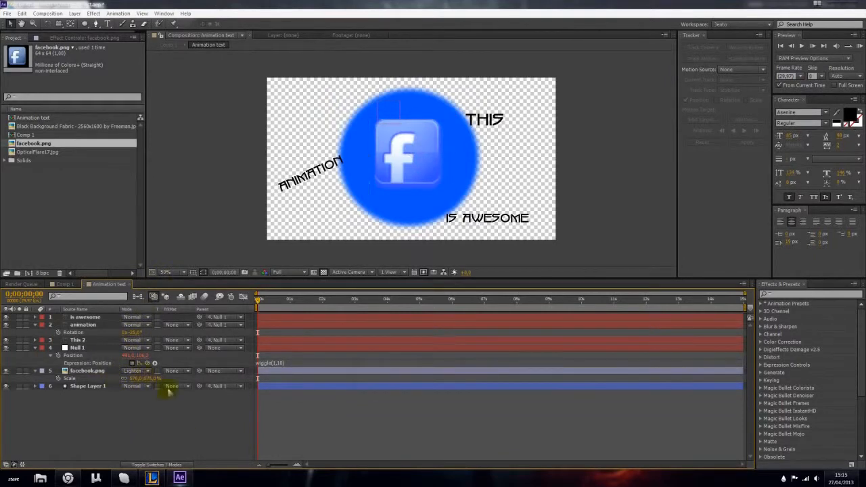
- Nudge the Facebook icon slightly down and to the right within the blue circle, and check it in Comp 1
left_click(102, 371)
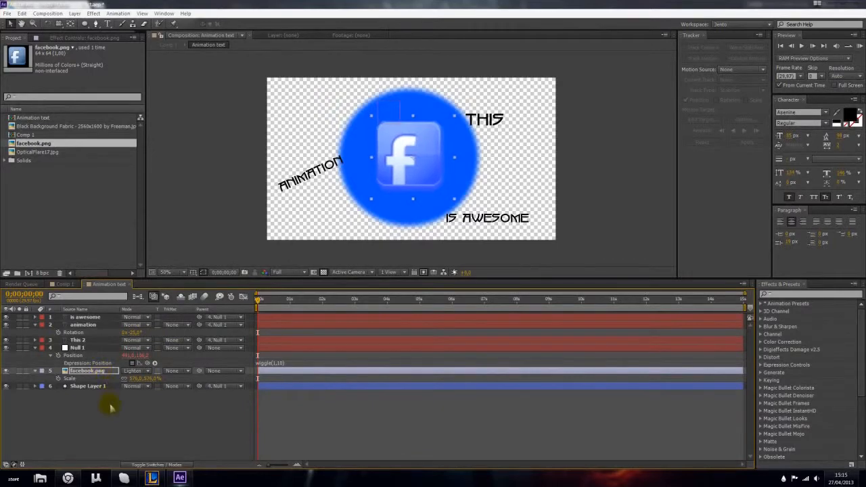
left_click(108, 402)
left_click(64, 284)
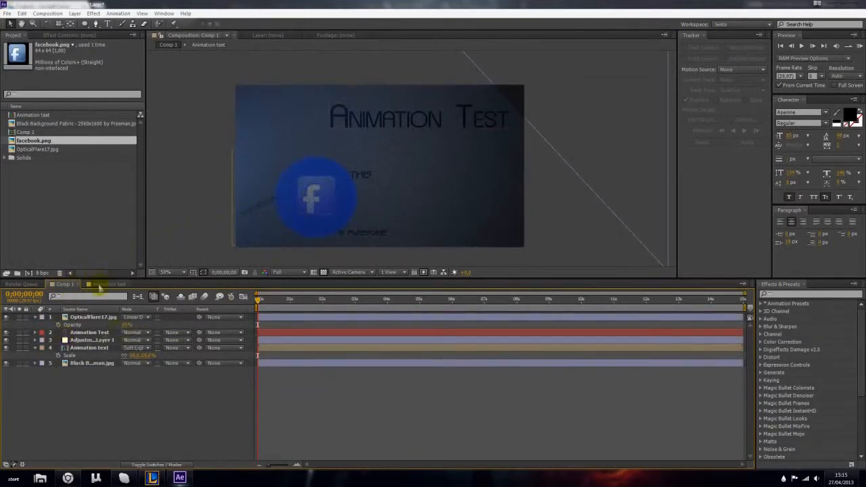
left_click(103, 285)
- Scale the facebook.png layer to about 790%, keep it centred in the blue circle, and check it in Comp 1
left_click(88, 371)
key("s")
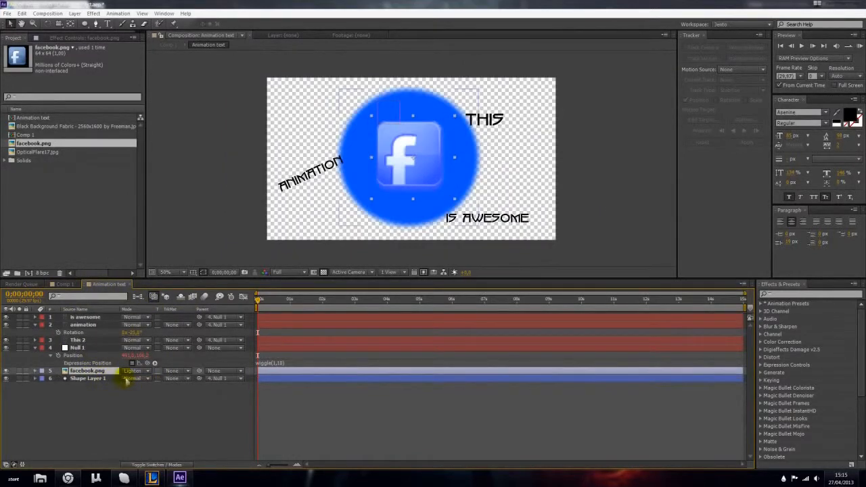
key("s")
left_click_drag(136, 379, 225, 371)
left_click_drag(407, 171, 410, 176)
left_click(134, 371)
left_click(83, 427)
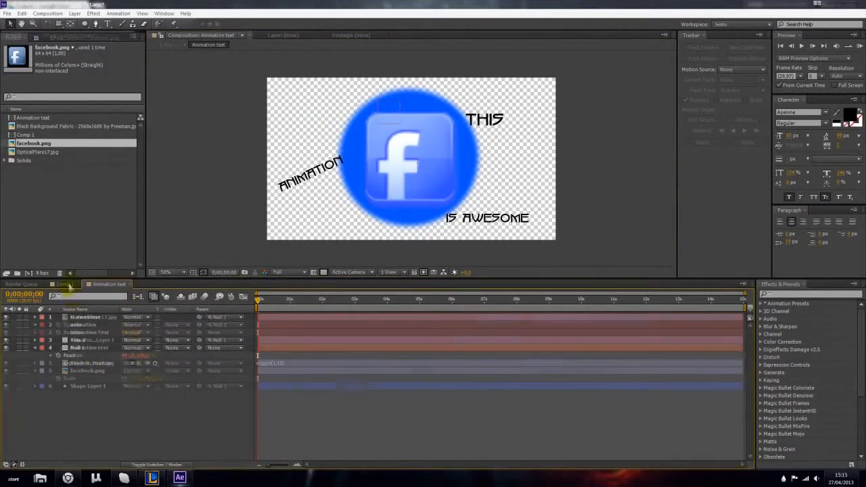
left_click(64, 284)
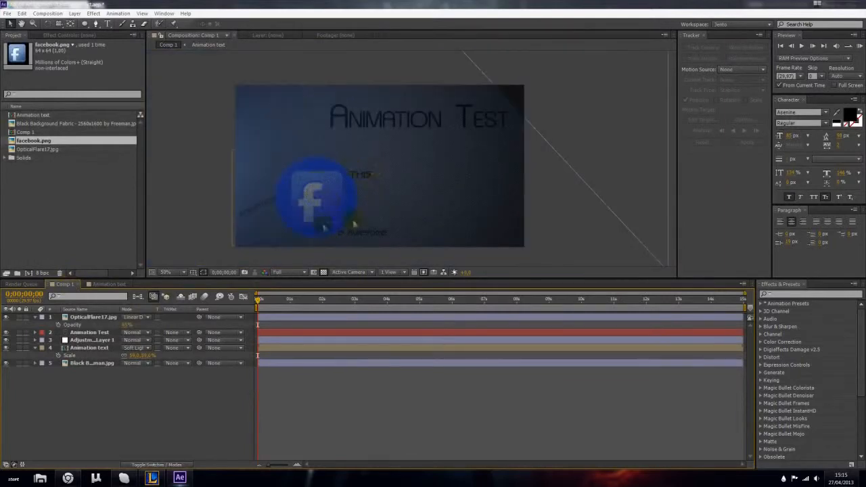
left_click(115, 285)
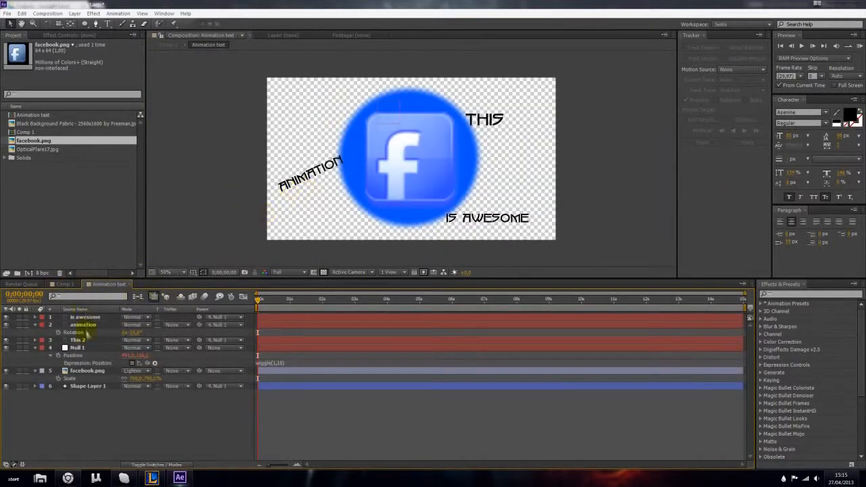
- Replace the THIS text with LIKE and set its font to Asenine
left_click(88, 341)
type("VI")
type("LIKE")
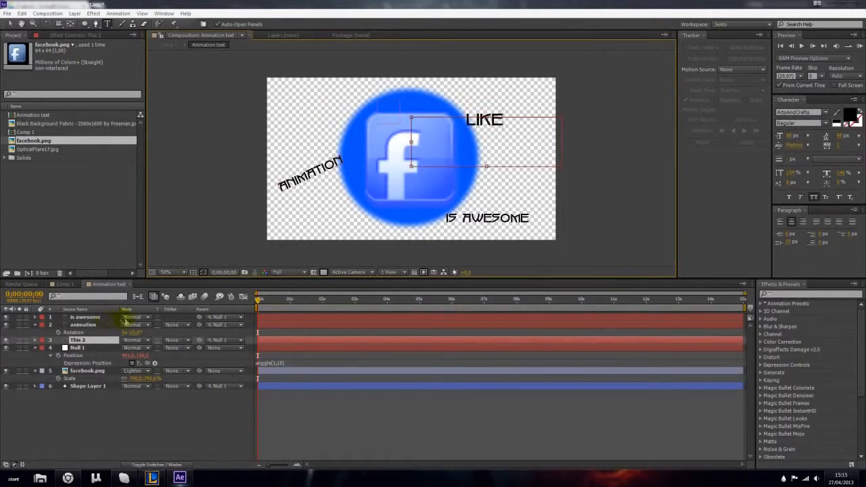
key("ctrl+a")
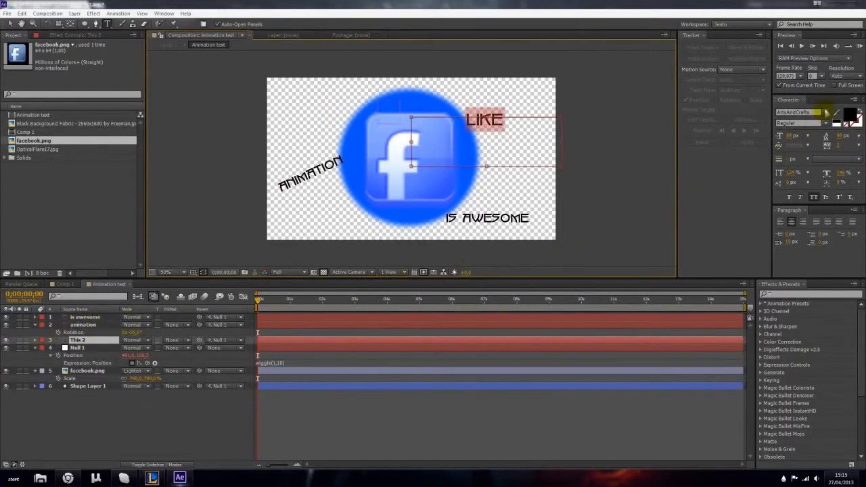
left_click(826, 113)
left_click_drag(505, 135, 439, 120)
key("ctrl+c")
- Enlarge the LIKE text and reposition it slightly beside the blue circle
left_click(8, 23)
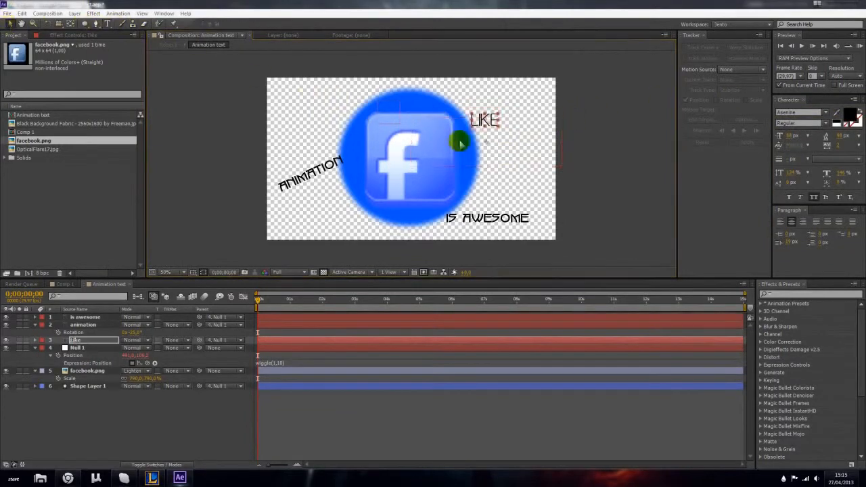
left_click_drag(792, 137, 766, 139)
left_click_drag(498, 123, 500, 119)
- Replace the slanted ANIMATION text with MY, using the LIKE text's font and size
double_click(306, 178)
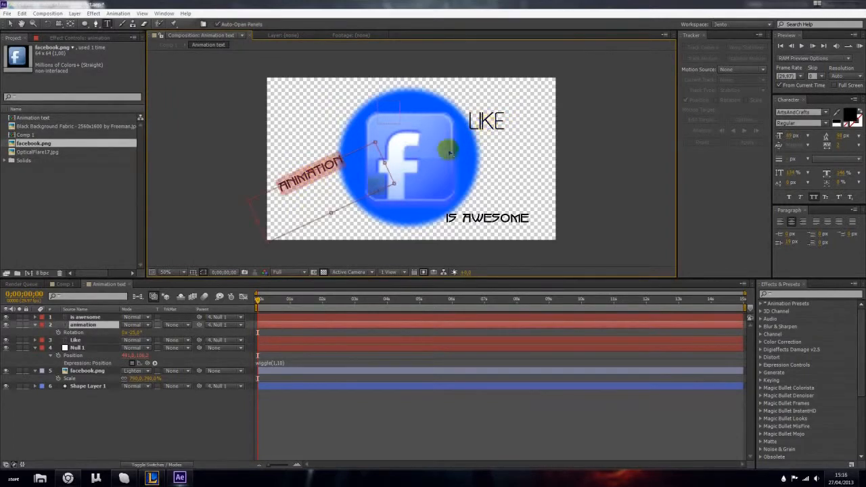
left_click(103, 341)
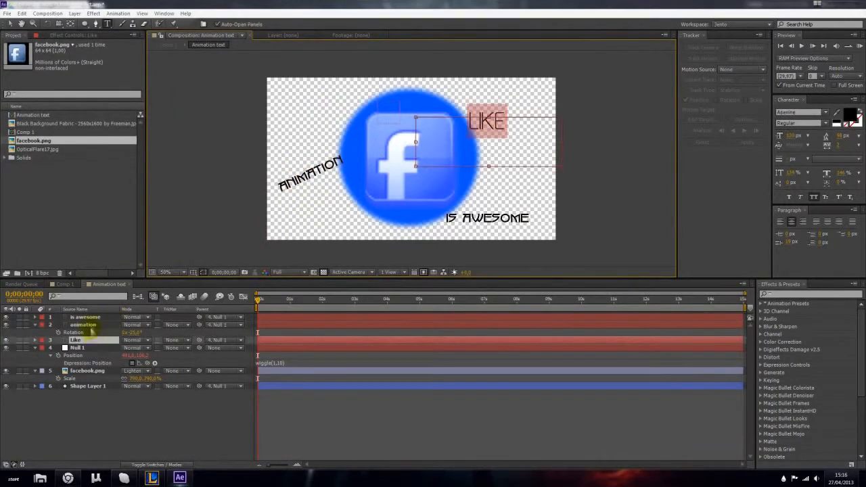
double_click(92, 327)
key("ctrl+v")
key("BackSpace")
key("BackSpace")
key("BackSpace")
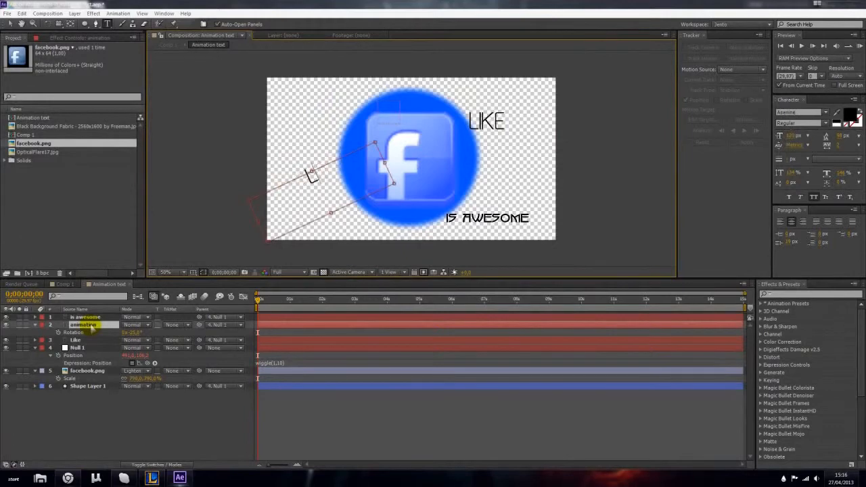
type("MY")
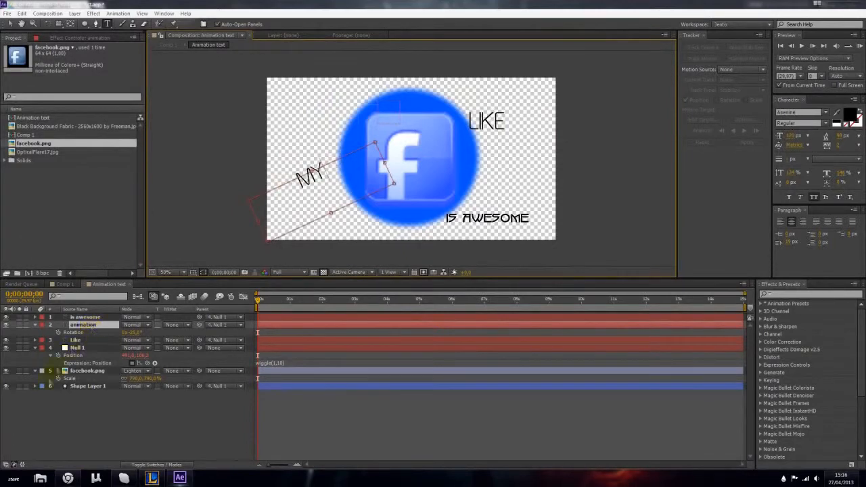
- Replace the IS AWESOME text with FACEBOOK in the same font as LIKE, and reduce its size slightly
double_click(85, 317)
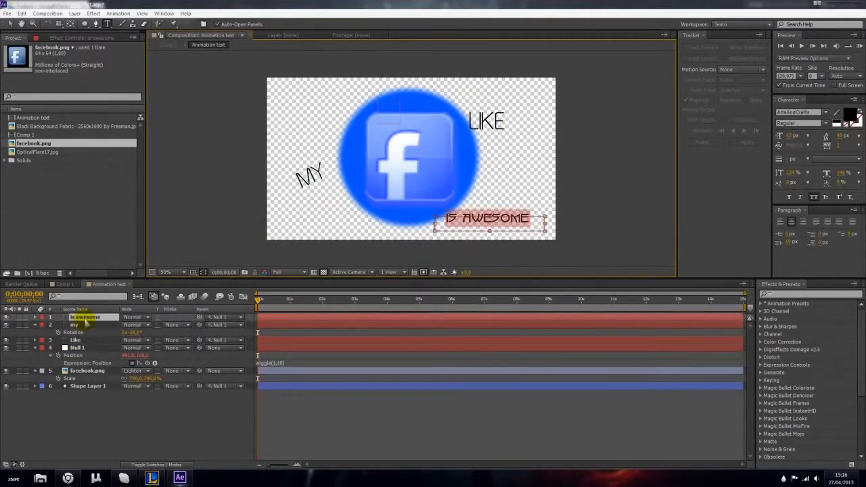
type("LIKE")
key("BackSpace")
key("BackSpace")
key("BackSpace")
key("BackSpace")
type("FACEBOO")
key("ctrl+a")
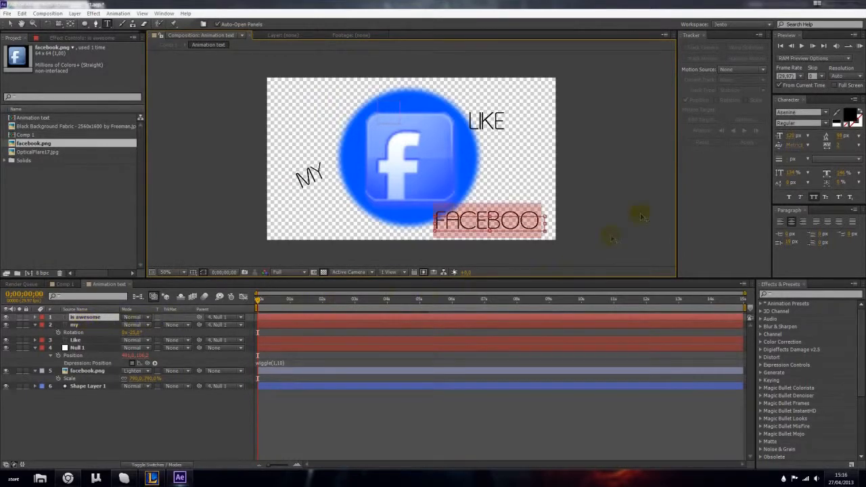
left_click_drag(788, 138, 780, 137)
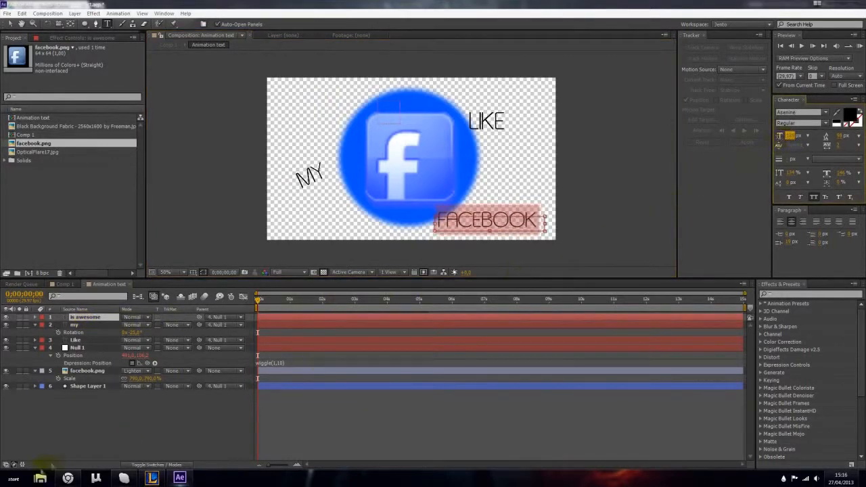
left_click(75, 418)
- Adjust the FACEBOOK text's box and shift the word right, away from the blue circle
left_click(464, 223)
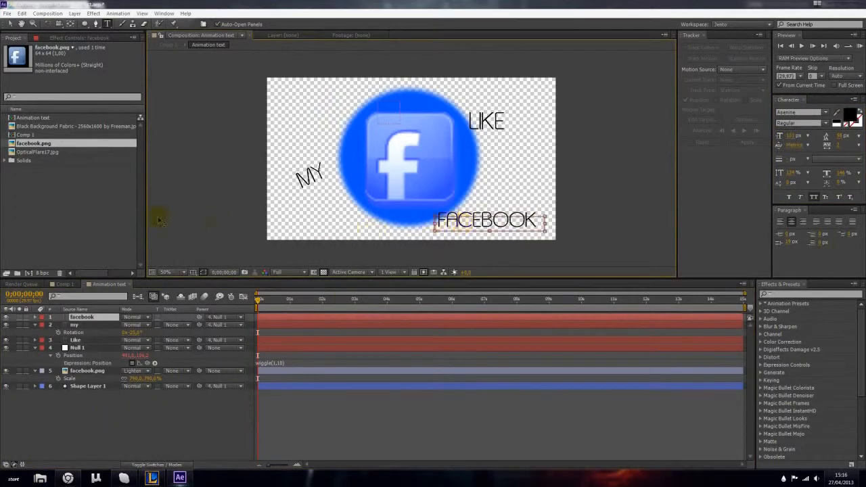
left_click_drag(433, 218, 441, 217)
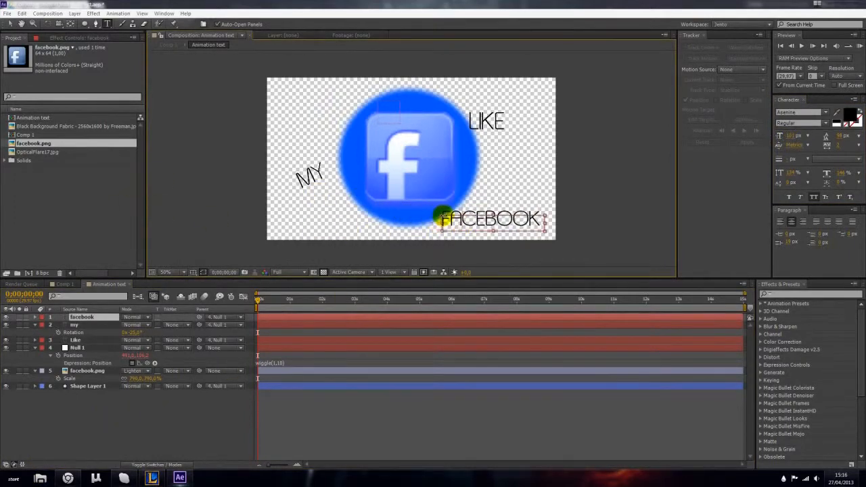
left_click_drag(552, 221, 556, 220)
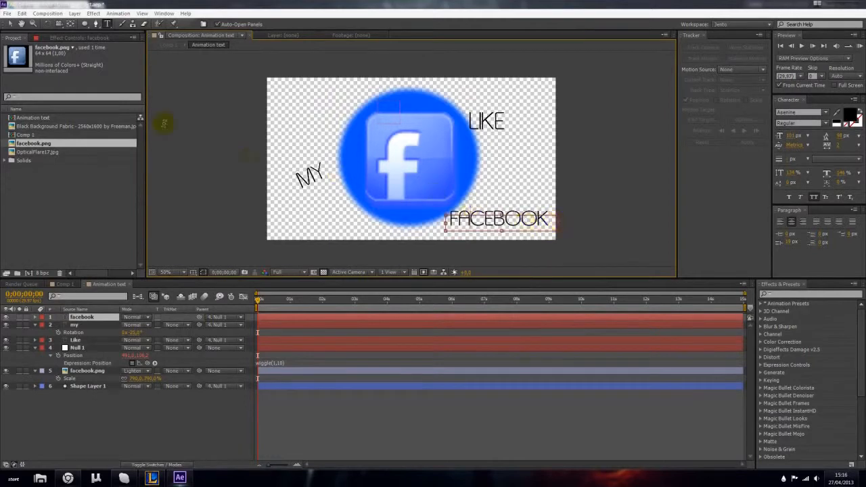
left_click(10, 24)
- In Comp 1, move the optical flare layer up and to the right, and preview the motion up to 0;00;00;15
left_click(66, 285)
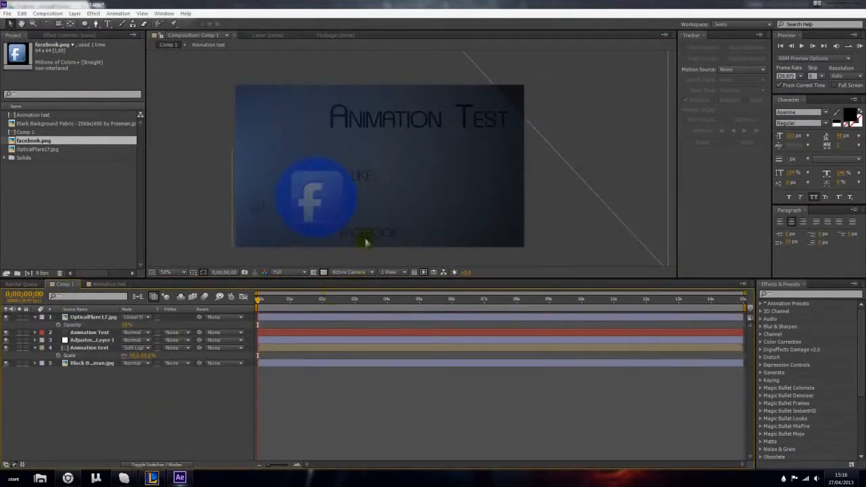
left_click(539, 165)
left_click_drag(529, 123, 553, 101)
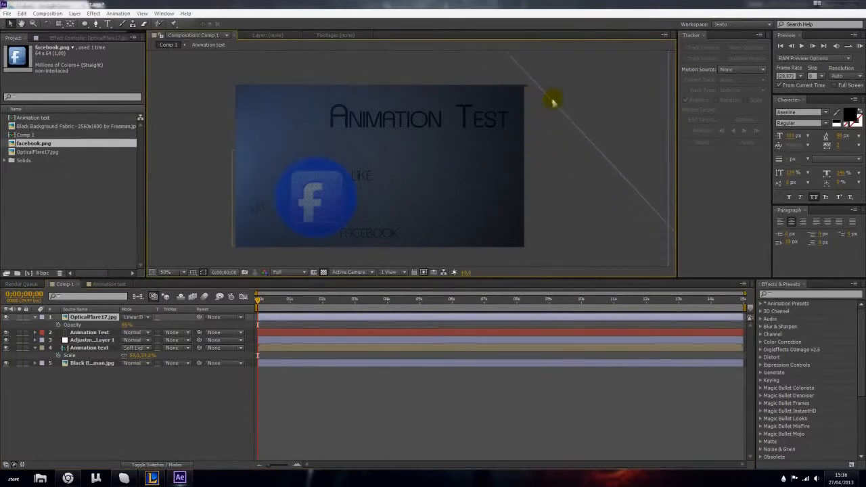
left_click_drag(258, 300, 274, 309)
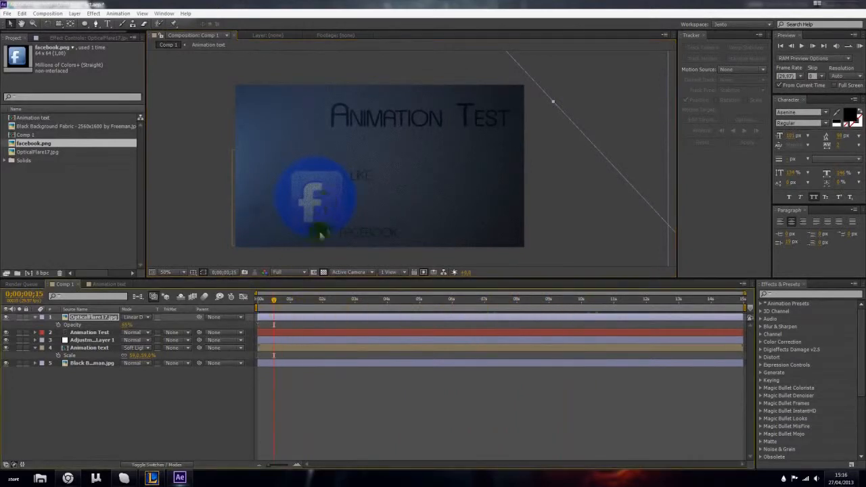
- Parent facebook.png to Null 1 in the Animation text composition, and return Comp 1 to its first frame
left_click(105, 285)
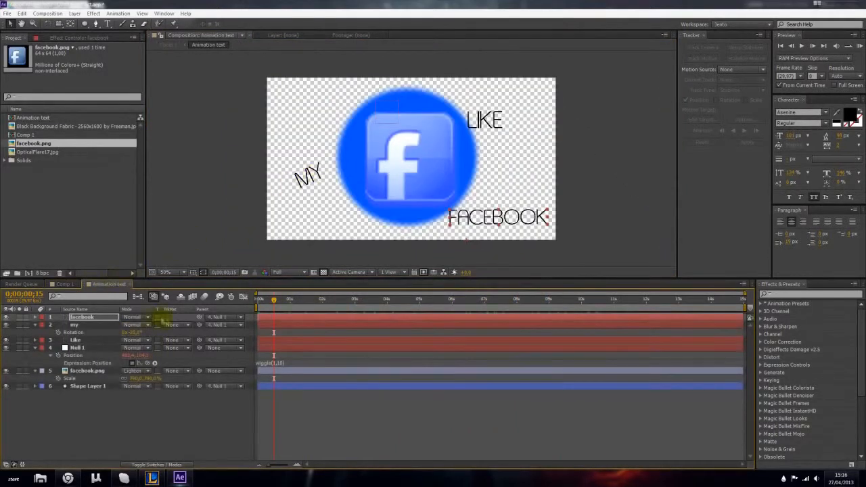
left_click(110, 371)
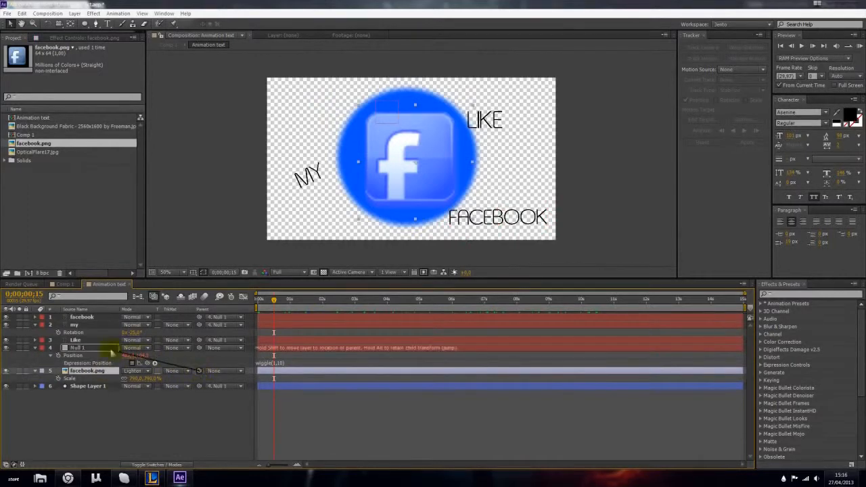
left_click(68, 285)
left_click(281, 316)
left_click_drag(274, 299, 120, 300)
left_click(108, 452)
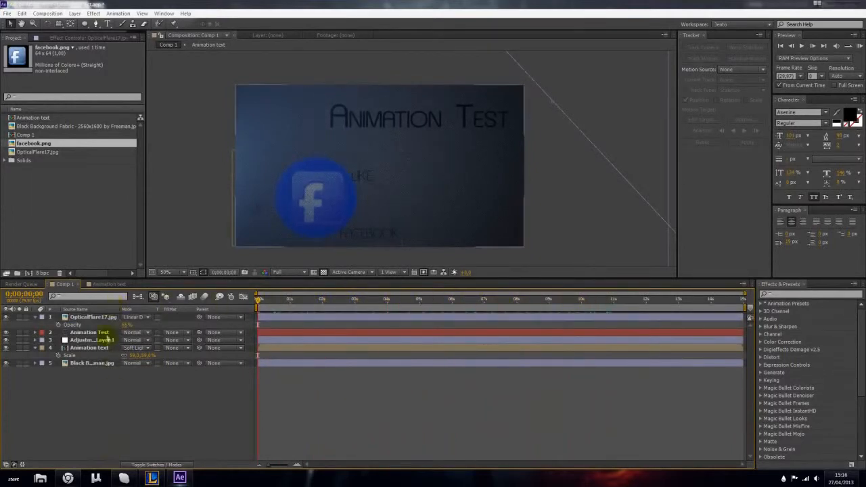
- Collapse the expanded properties of the Comp 1 layers
left_click(35, 318)
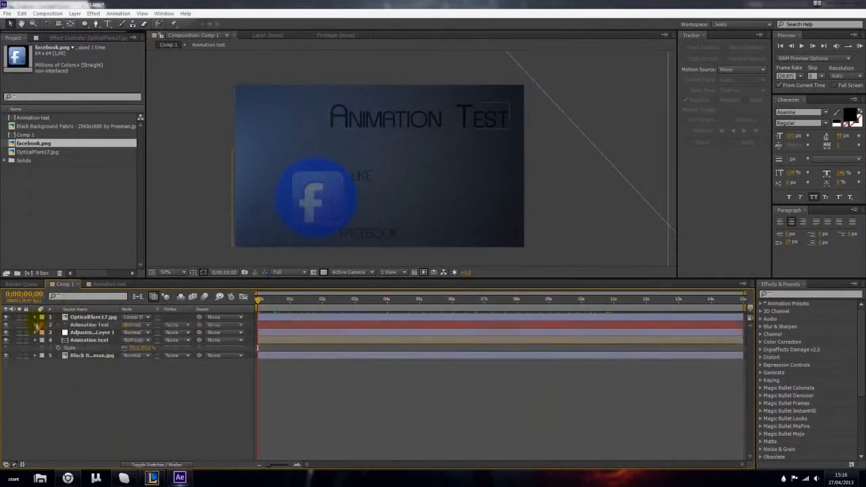
left_click(35, 325)
left_click(36, 324)
left_click(36, 340)
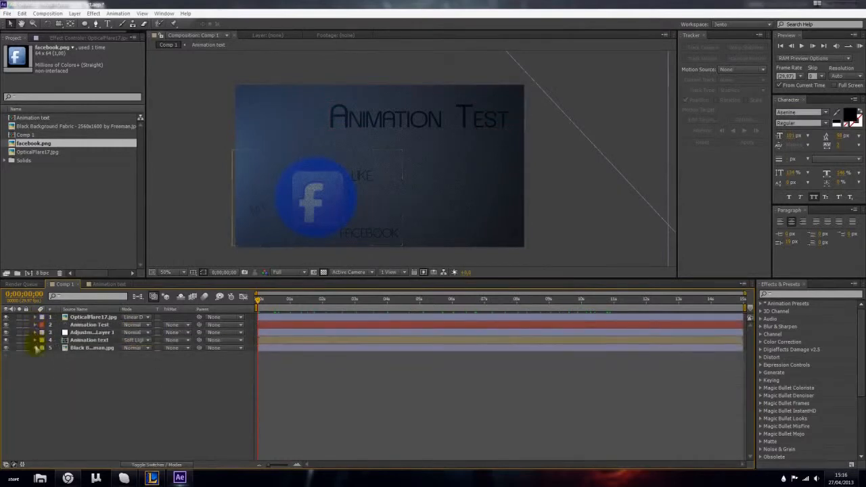
- Pre-compose all five Comp 1 layers into a new composition named animation
left_click(86, 348)
left_click(90, 318, "shift")
right_click(93, 322)
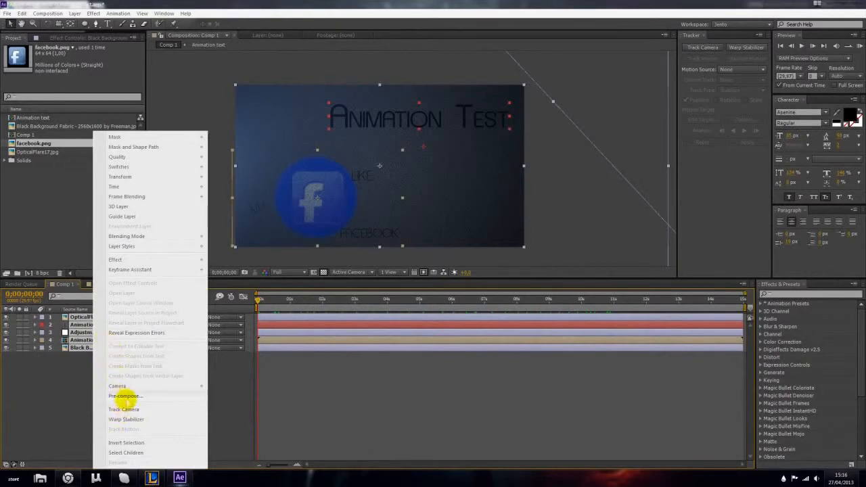
left_click(124, 396)
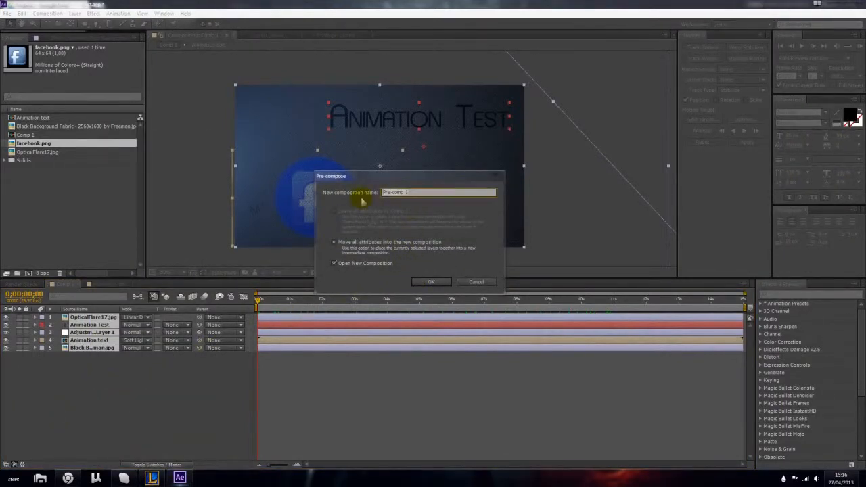
type("C")
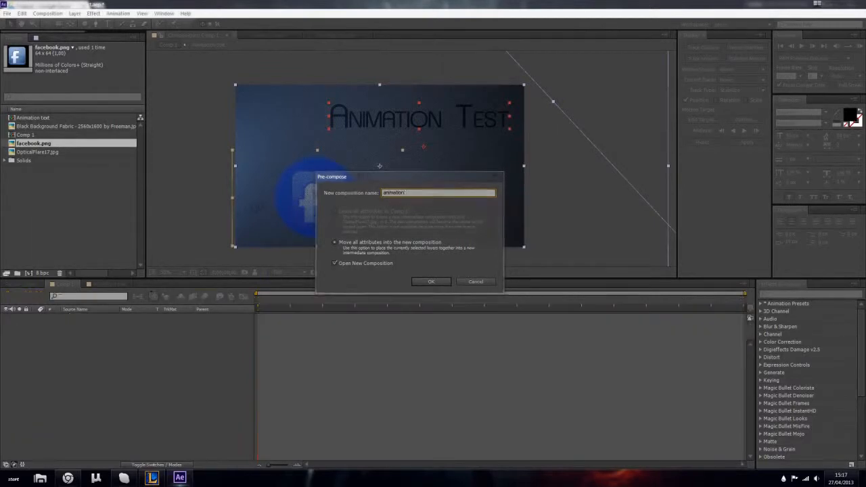
key("Return")
- In Comp 1, add an Opacity keyframe to the animation layer at the first frame
left_click(64, 284)
left_click(90, 371)
left_click(268, 319)
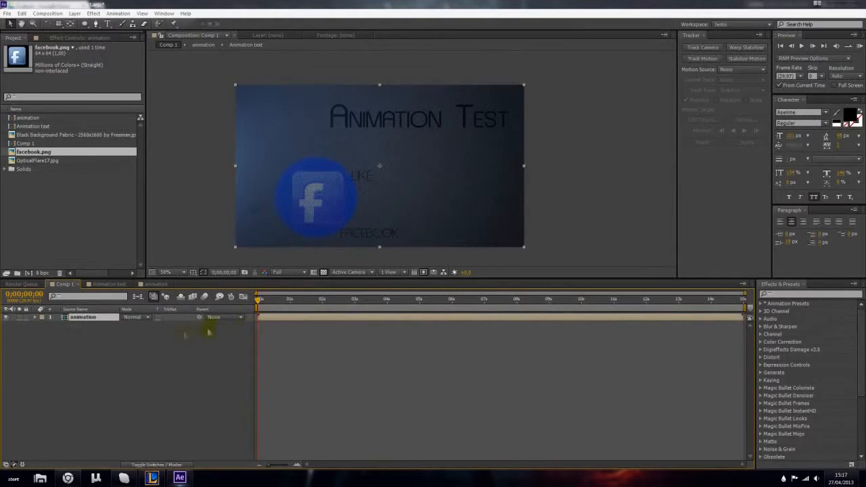
key("t")
left_click(44, 325)
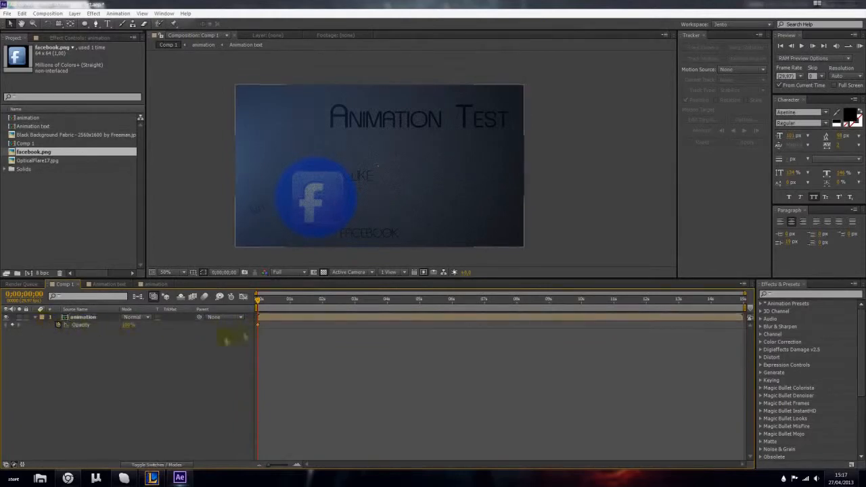
- Fade in the animation layer from 0% opacity at the first frame to 100% about 17 frames in
left_click_drag(258, 325, 276, 326)
left_click_drag(131, 326, 78, 325)
left_click_drag(271, 305, 393, 307)
- Fade out the animation layer with Opacity keyframes of 100% at 5;00 and 0% at 6;02
left_click(418, 304)
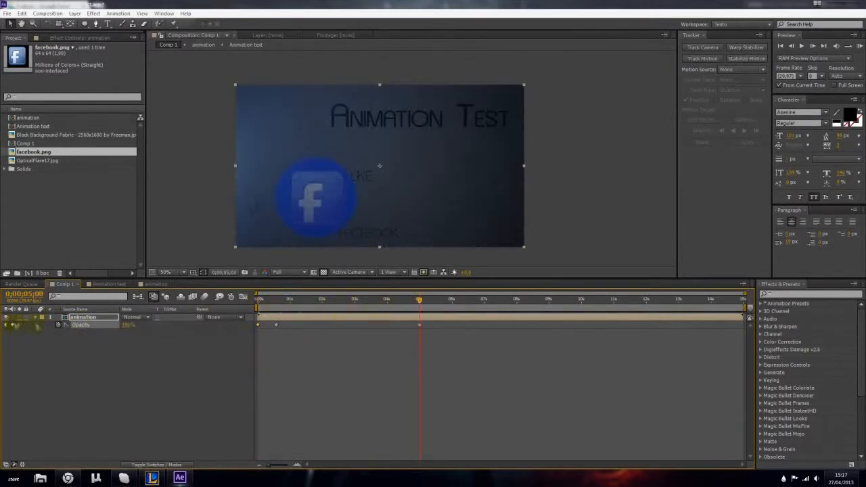
left_click_drag(418, 309, 453, 304)
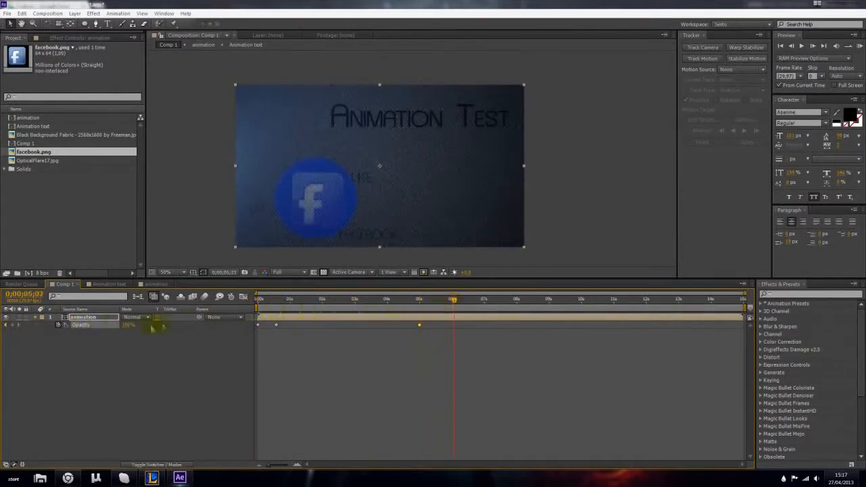
left_click_drag(126, 331, 90, 359)
left_click(426, 339)
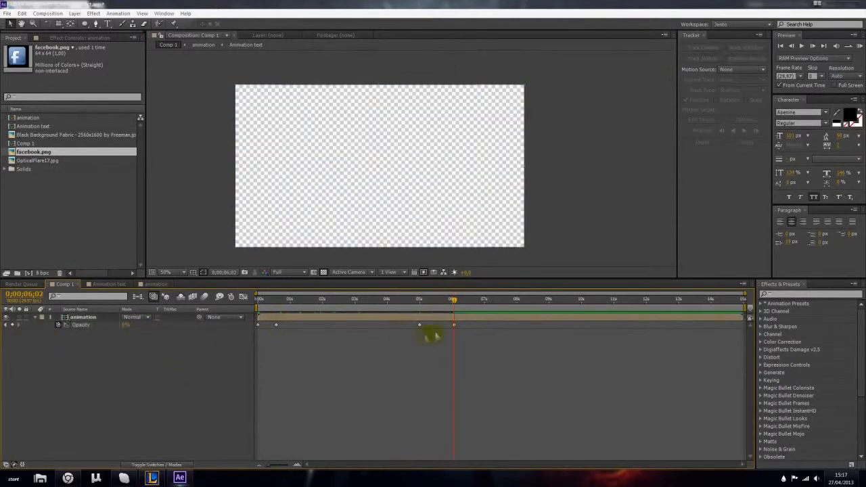
- Create a black comp-sized solid in Comp 1 and place it beneath the animation layer
left_click(75, 13)
mouse_move(87, 23)
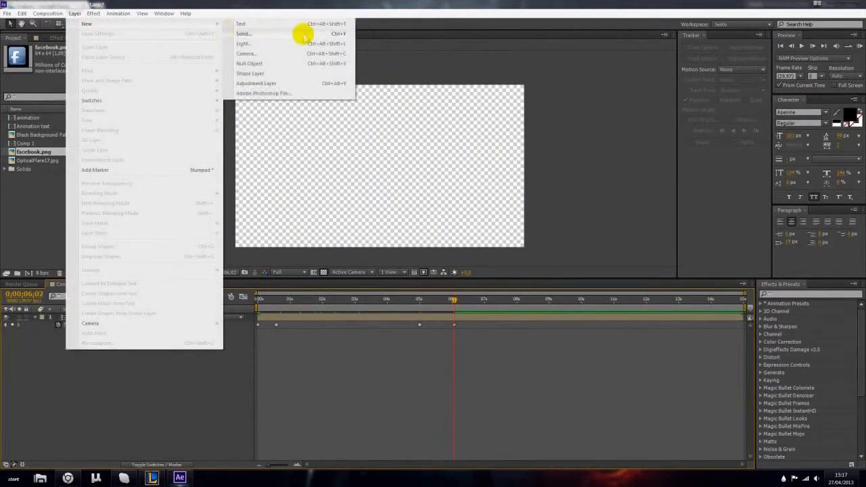
left_click(304, 35)
left_click(126, 304)
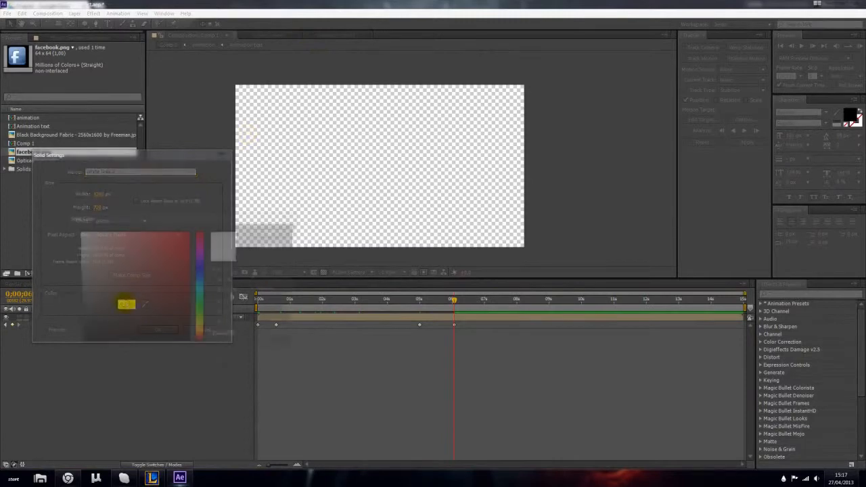
left_click(76, 345)
left_click(278, 233)
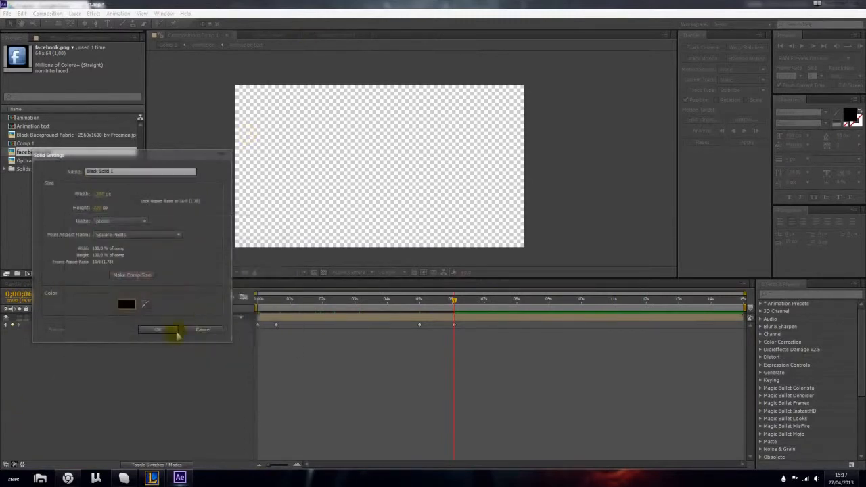
left_click(170, 332)
left_click(120, 355)
left_click_drag(86, 318, 86, 350)
left_click(124, 369)
mouse_move(452, 300)
left_mouse_down()
mouse_move(386, 300)
mouse_move(454, 305)
left_mouse_up()
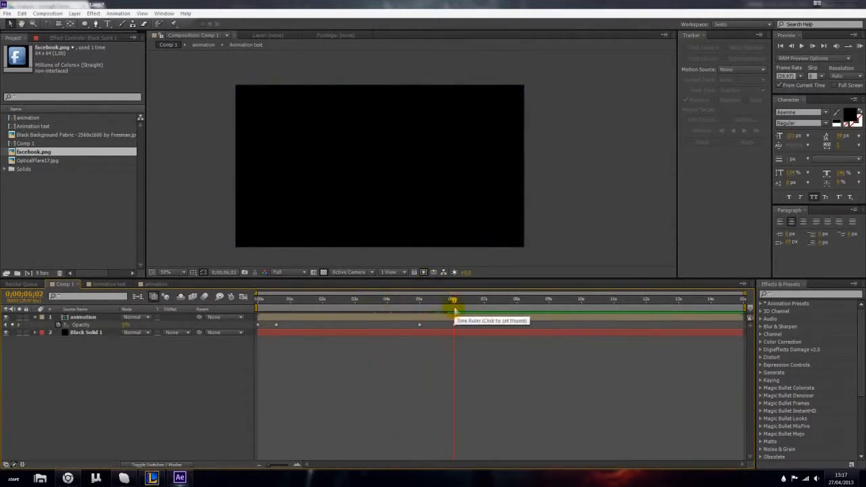
left_click(76, 317)
left_click(193, 326)
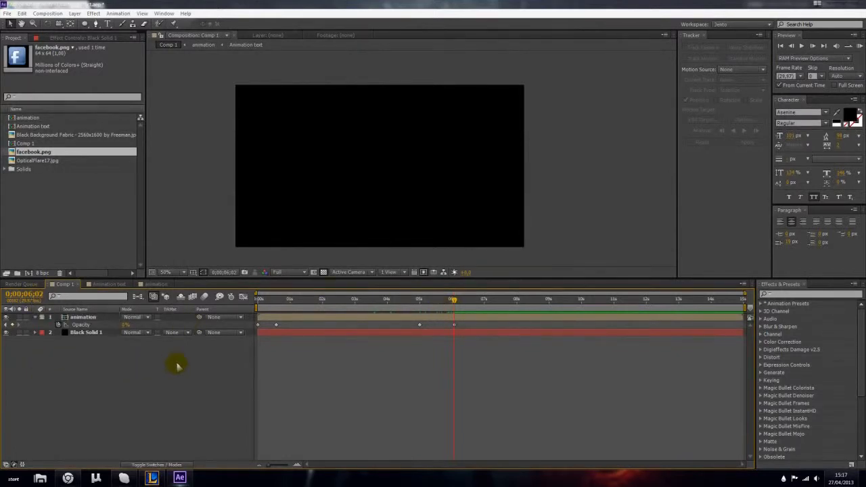
key("ctrl+k")
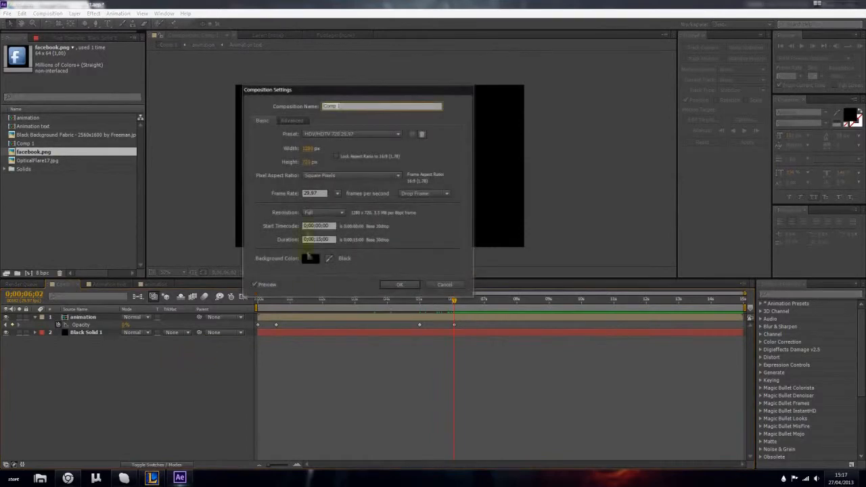
left_click(443, 285)
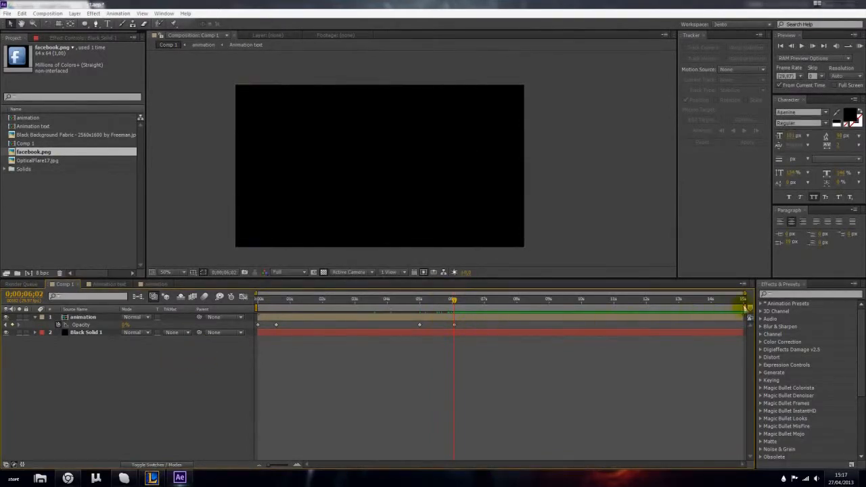
- End Comp 1's work area at the last opacity keyframe, around 6;02, and trim the composition to the work area
left_click_drag(745, 309, 456, 313)
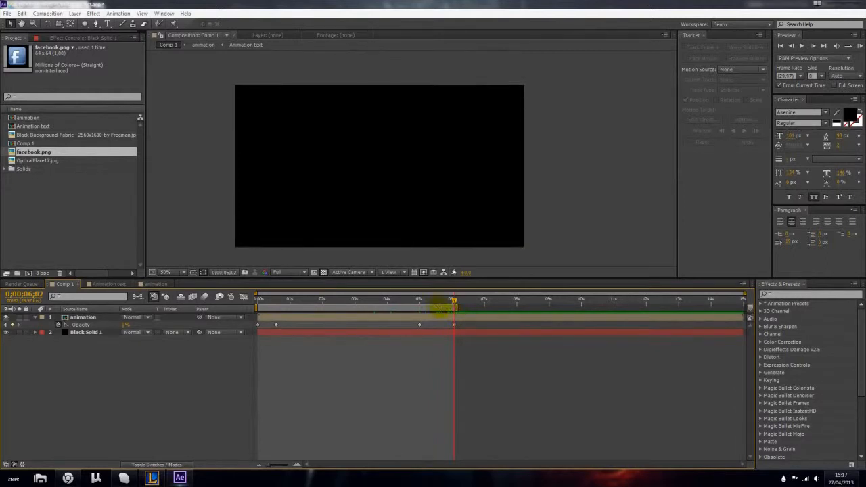
right_click(440, 307)
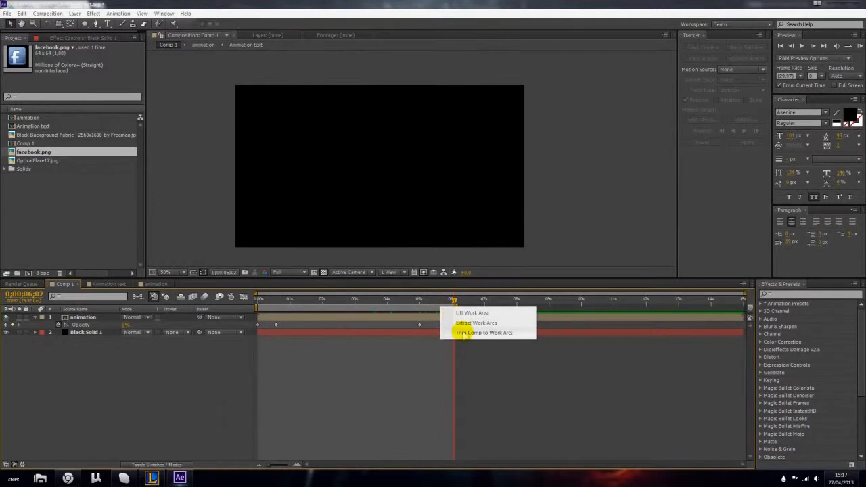
left_click(463, 333)
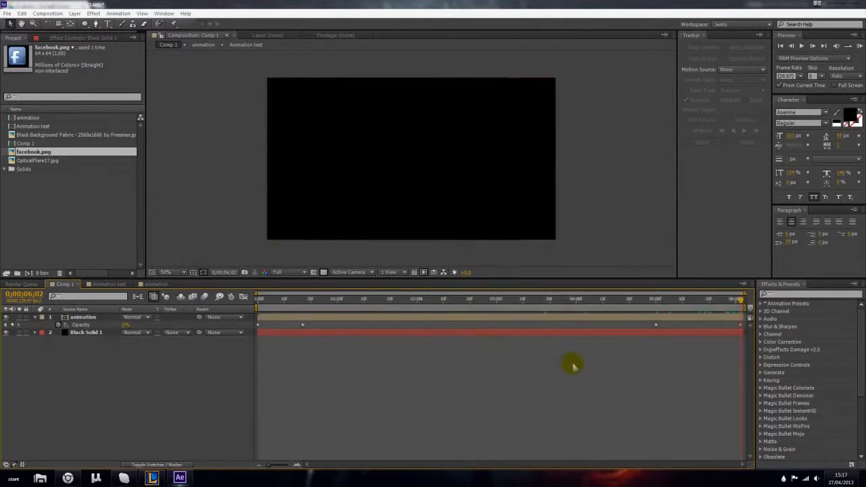
- Collapse the animation layer's properties and scrub through Comp 1 to preview the fade-in and fade-out
left_click(35, 317)
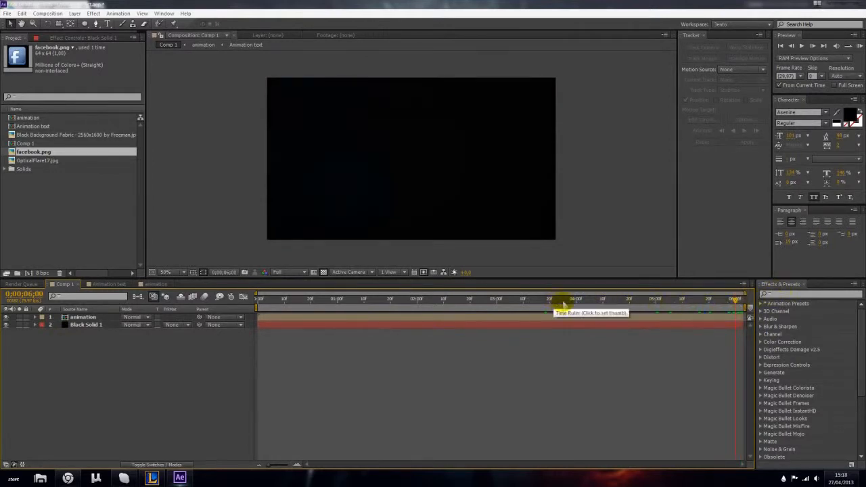
left_click_drag(563, 305, 711, 306)
left_click_drag(271, 302, 478, 303)
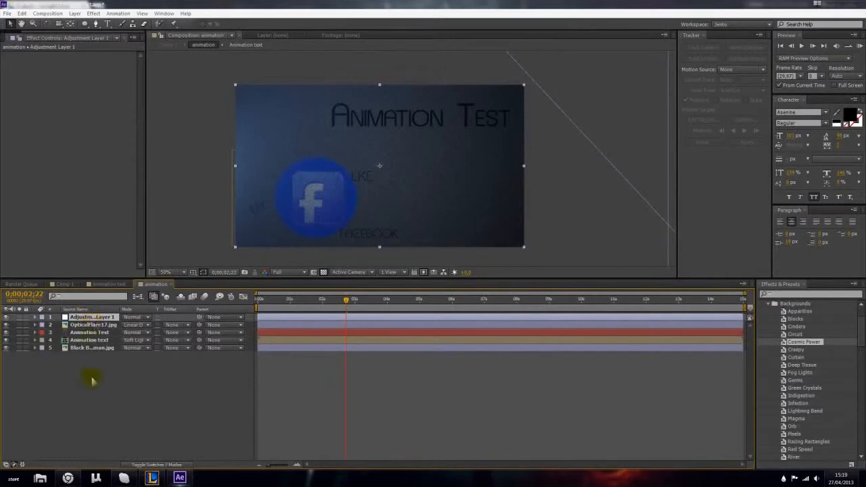
- Apply Brightness & Contrast to Adjustment Layer 1 in the animation composition and strengthen the image's contrast
left_click(93, 13)
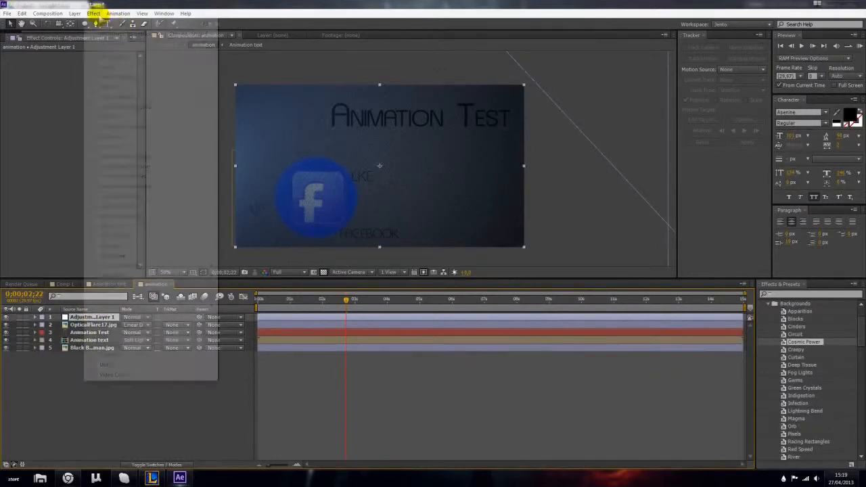
mouse_move(134, 97)
left_click(256, 136)
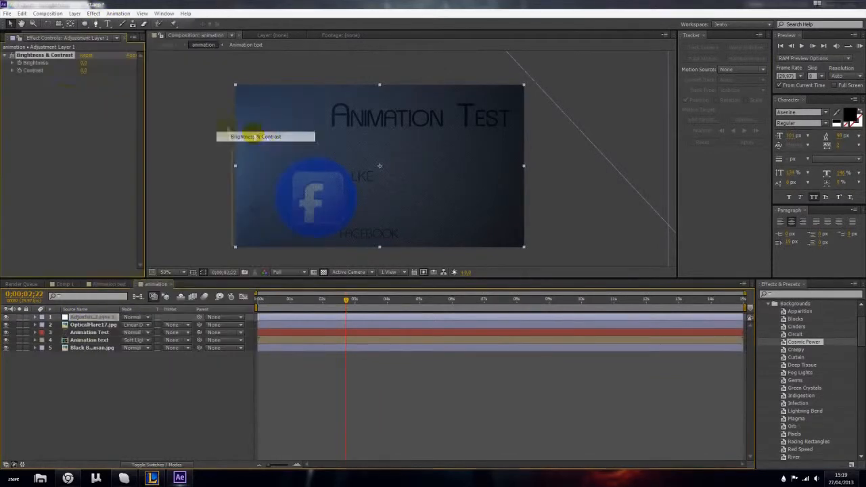
left_click_drag(85, 63, 92, 67)
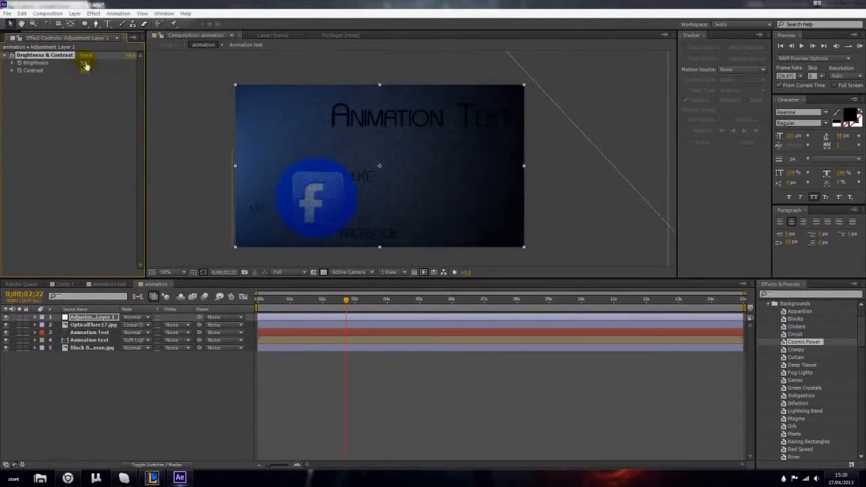
scroll(258, 121, "up", 2)
left_click(165, 408)
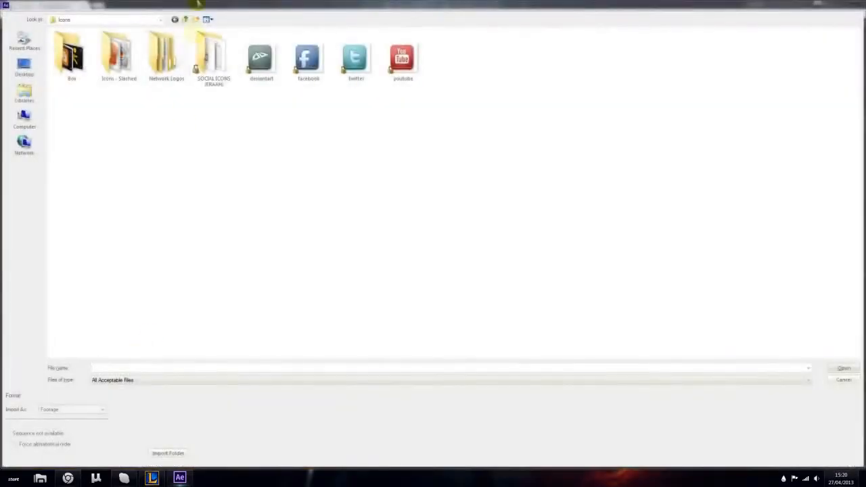
- Import Diry screen wall.png and add it to the animation composition directly below OpticalFlare17.jpg
left_click(30, 100)
left_click(176, 19)
left_click(184, 20)
double_click(166, 53)
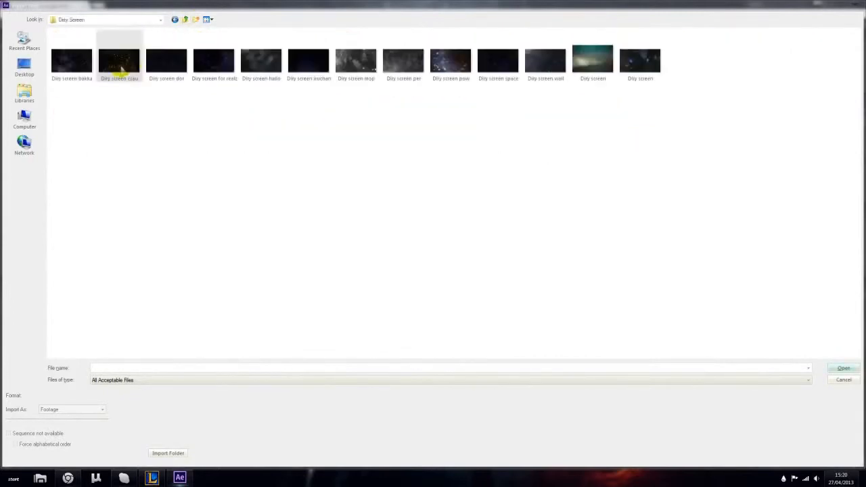
left_click(548, 65)
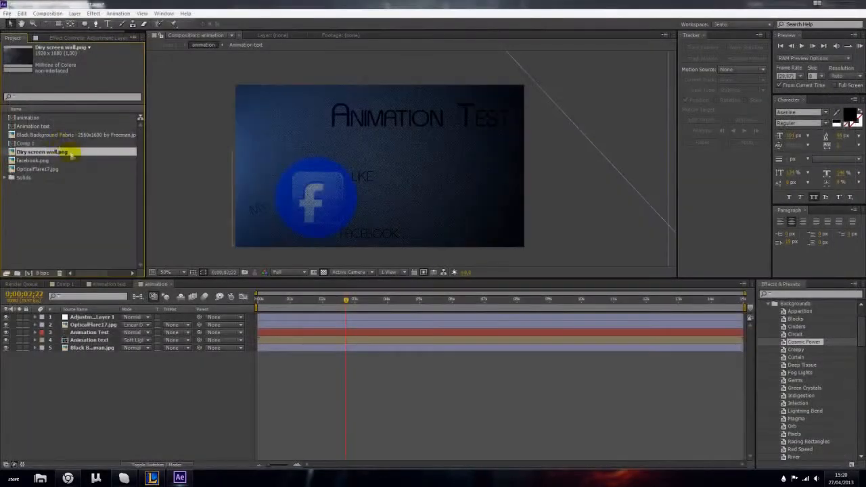
left_click_drag(125, 329, 119, 332)
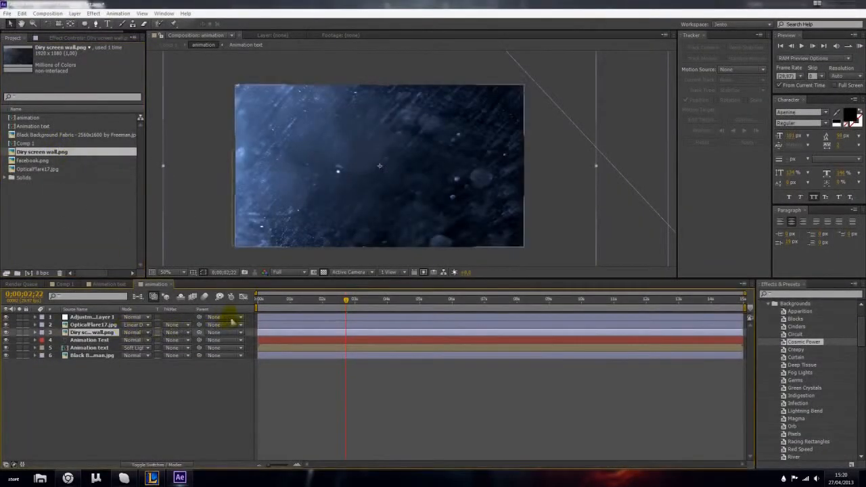
- Scale the Diry screen wall.png layer to about 109% and set its blending mode to Screen
key("s")
left_click_drag(135, 341, 148, 344)
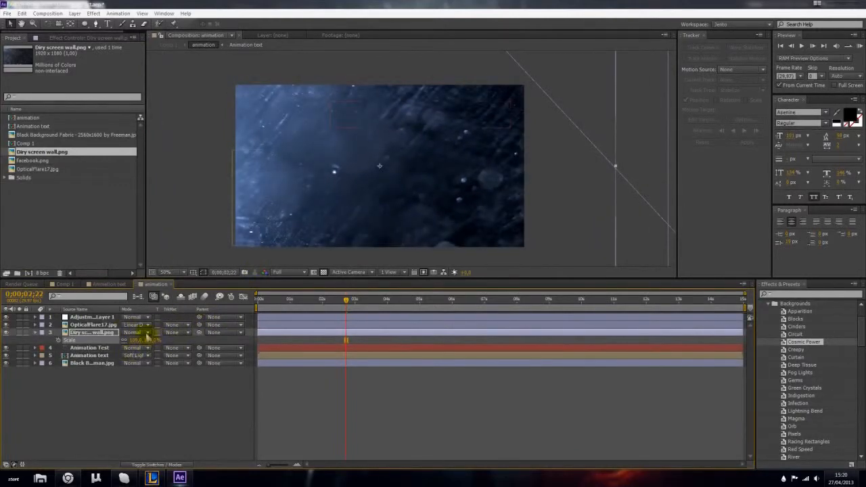
left_click(142, 332)
left_click(168, 187)
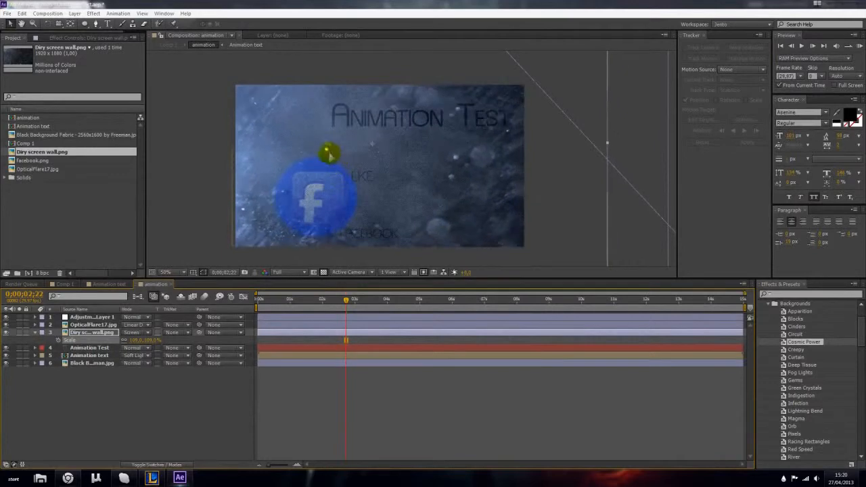
- Lower the Diry screen wall.png layer's opacity strongly and shift the layer slightly up and to the right
key("t")
left_click_drag(132, 340, 82, 343)
left_click_drag(323, 189, 341, 176)
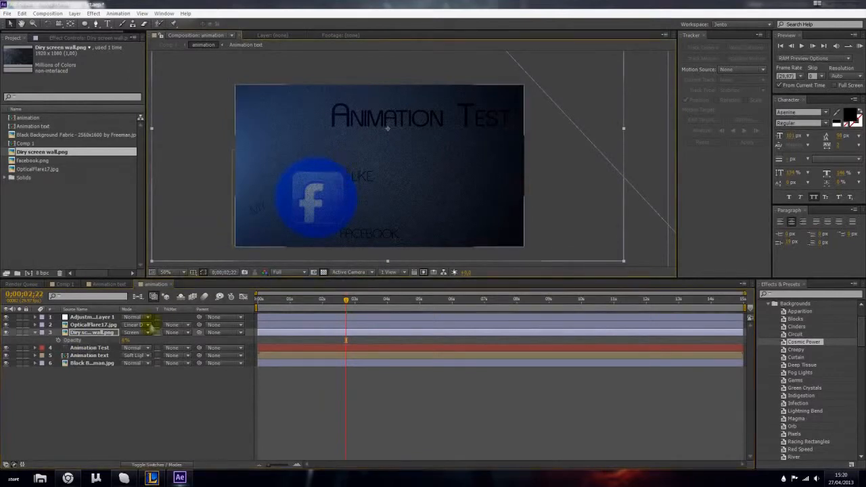
- Enlarge the Diry screen wall.png layer a little more and reposition it so it still covers the frame
key("s")
left_click_drag(142, 342, 146, 342)
left_click_drag(355, 172, 378, 242)
left_click_drag(384, 135, 373, 149)
left_click(103, 440)
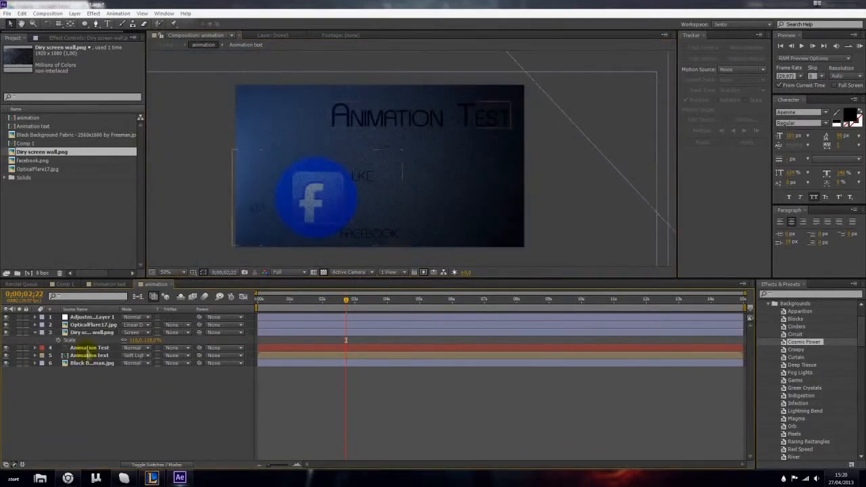
- Move the OpticalFlare17.jpg layer up and to the right in the animation composition
left_click(93, 325)
left_click_drag(264, 200, 352, 133)
left_click(106, 408)
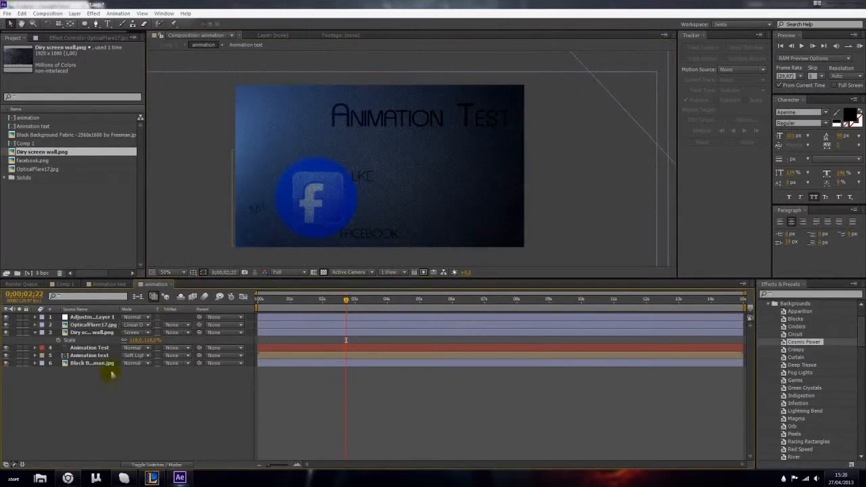
- Open the Animation text composition and set Shape Layer 1's opacity to 90%
left_click(95, 365)
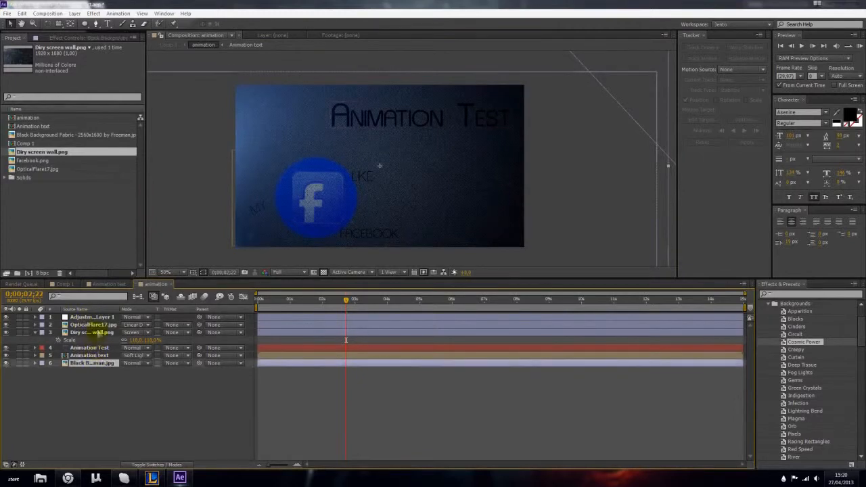
double_click(90, 356)
left_click(91, 401)
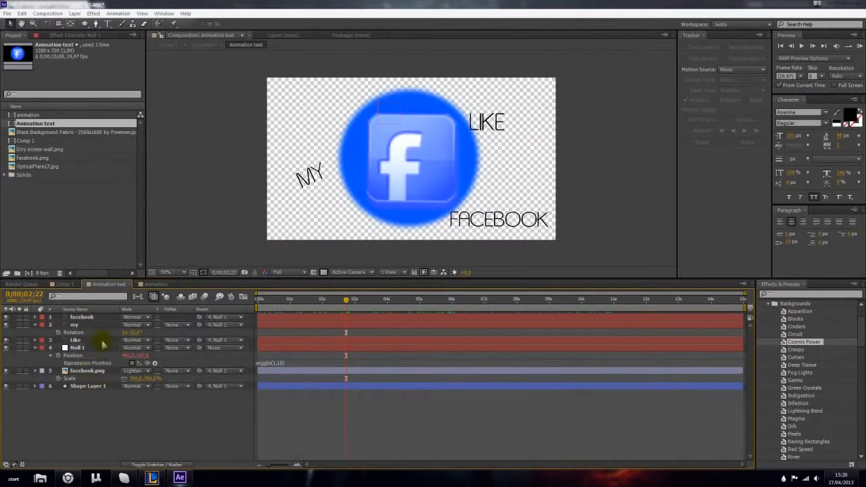
left_click(88, 385)
key("t")
left_click_drag(126, 394, 120, 395)
left_click(128, 394)
type("90")
key("Return")
- Set the facebook.png layer's opacity to 90%
left_click(78, 372)
key("t")
left_click(131, 379)
type("90")
key("Return")
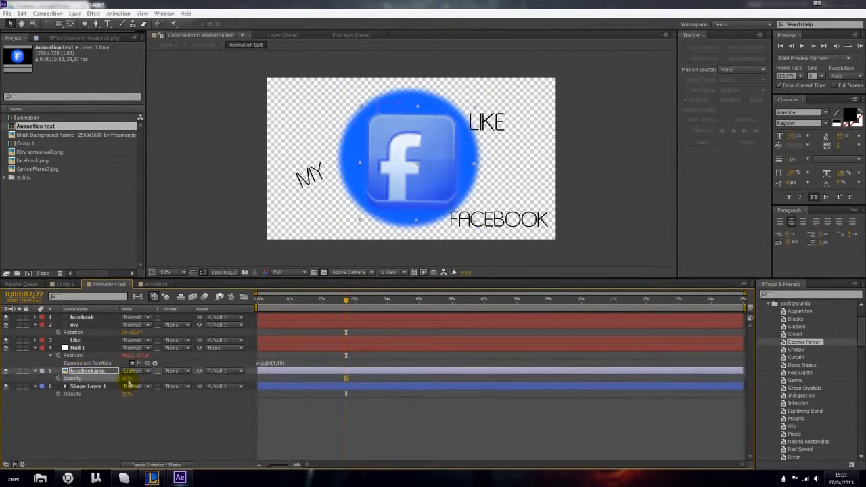
- Return to Comp 1 and scrub back to 1;22 to check the Facebook graphic
left_click(118, 430)
left_click(59, 284)
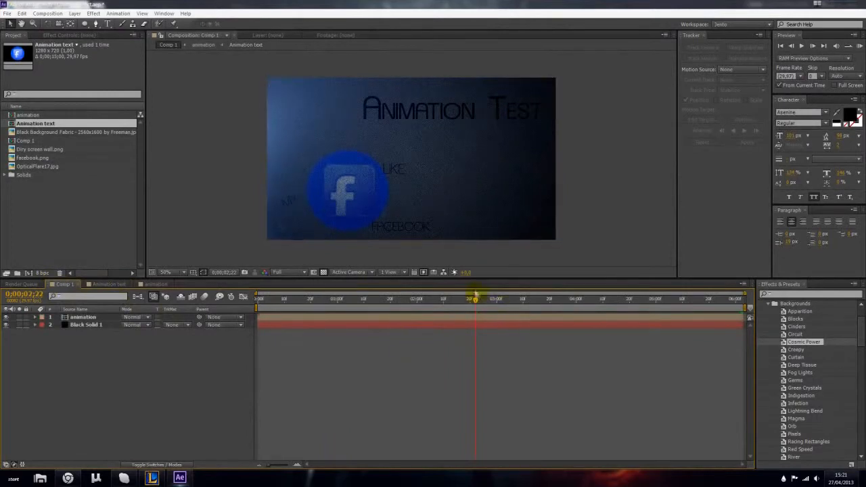
left_click_drag(485, 299, 396, 306)
- In the Animation text composition, change Shape Layer 1's fill to a lighter blue, about #4784FF, and return to Comp 1
left_click(156, 284)
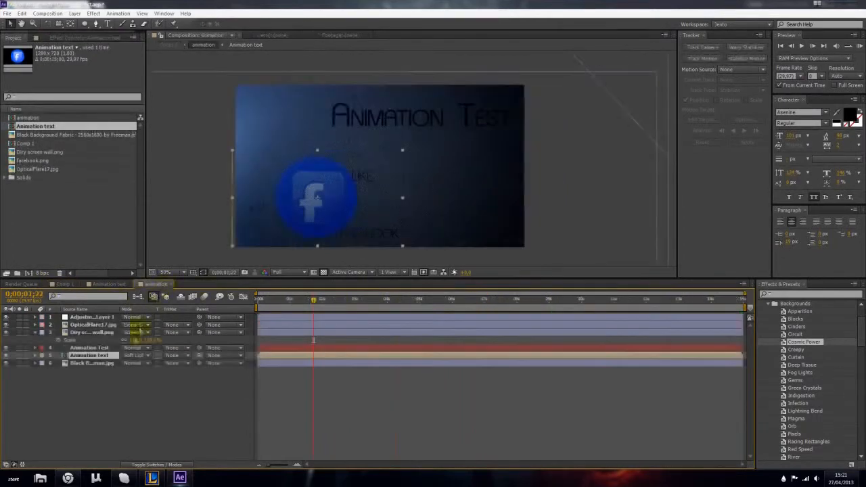
double_click(102, 359)
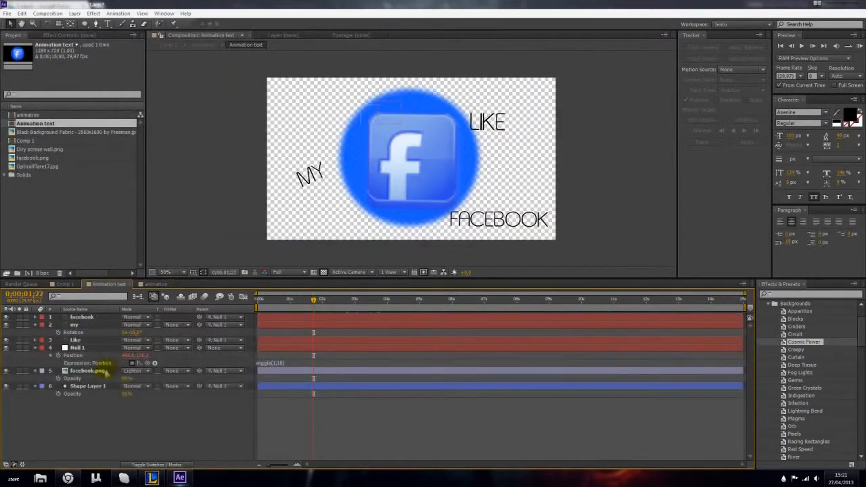
left_click(88, 371)
left_click(88, 386)
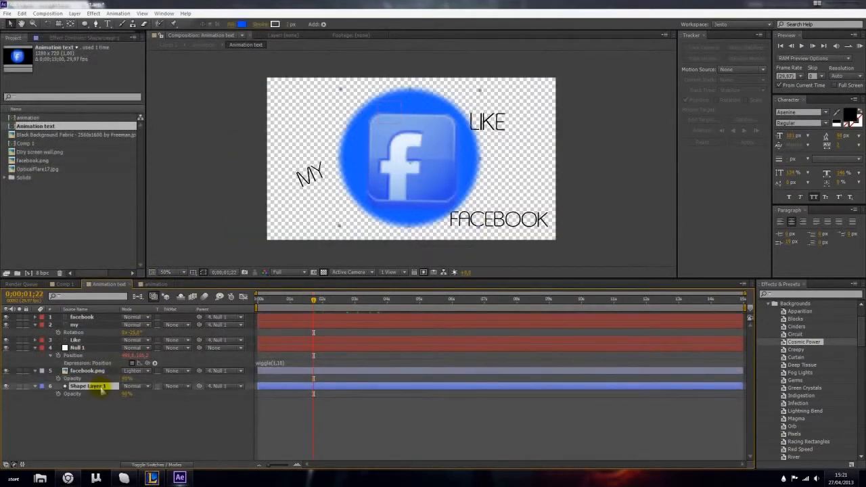
left_click(242, 23)
left_click_drag(152, 238, 164, 218)
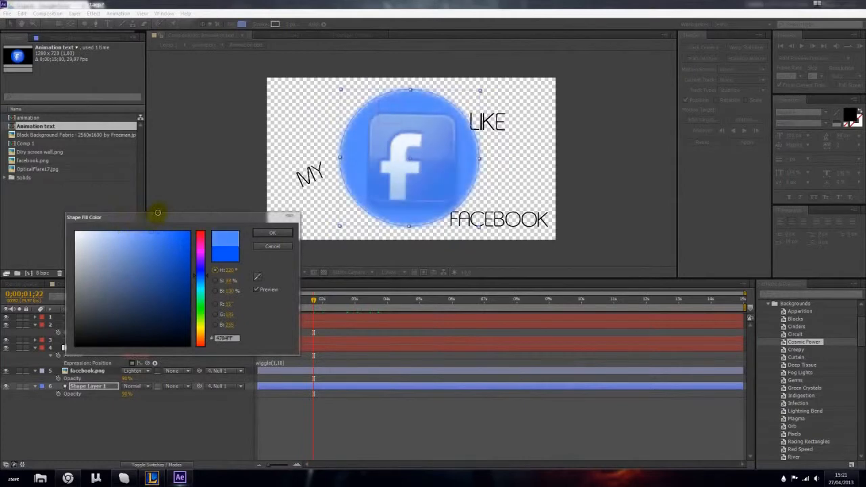
left_click(272, 233)
left_click(122, 419)
left_click(64, 284)
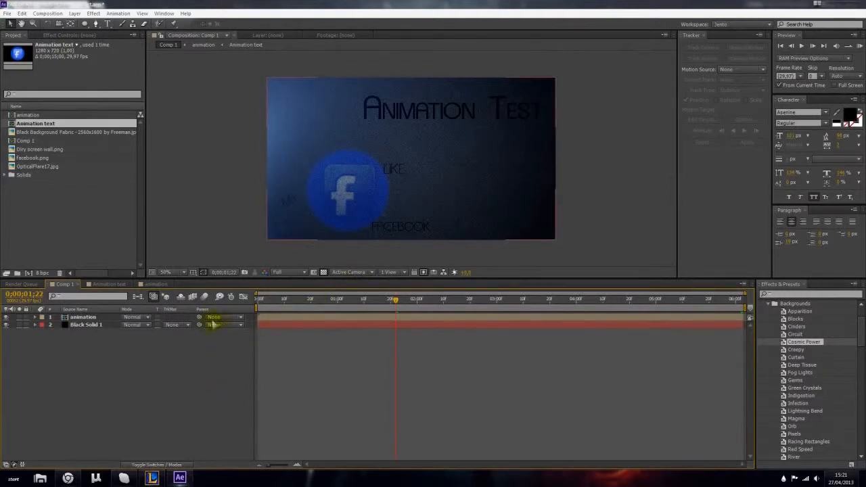
- In the Animation text composition, move the MY text closer to the Facebook circle, and check it in Comp 1 at 0;20
left_click(110, 285)
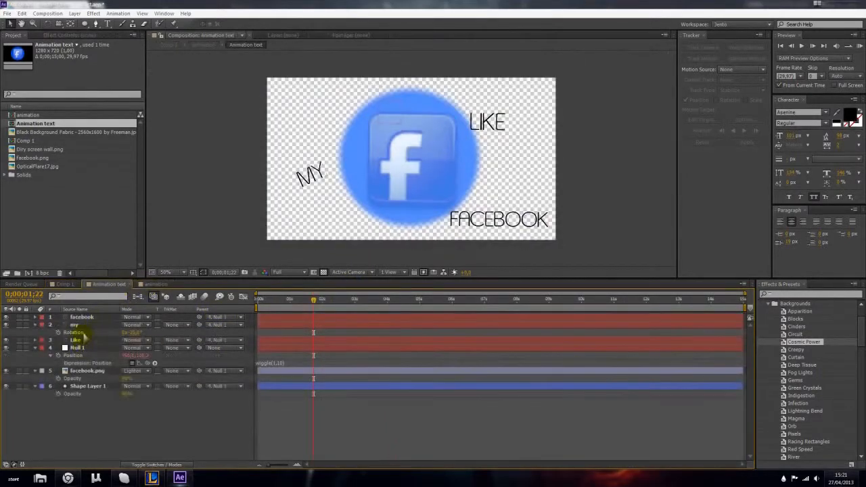
left_click(76, 325)
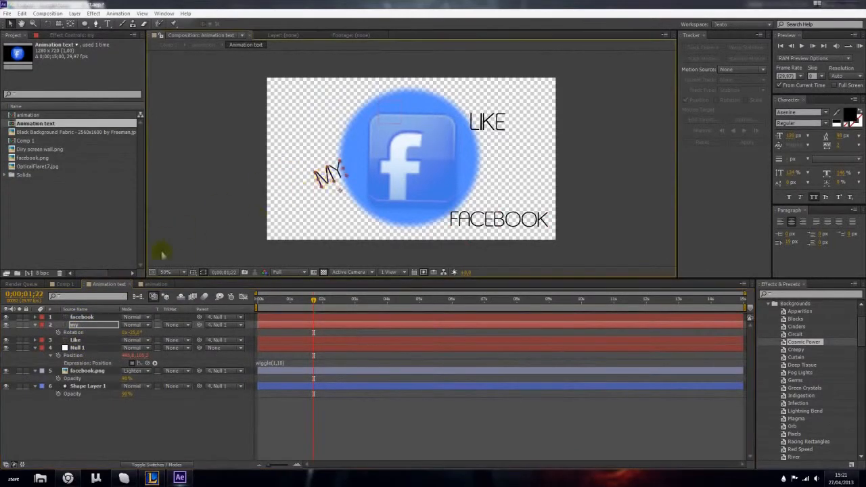
left_click(162, 284)
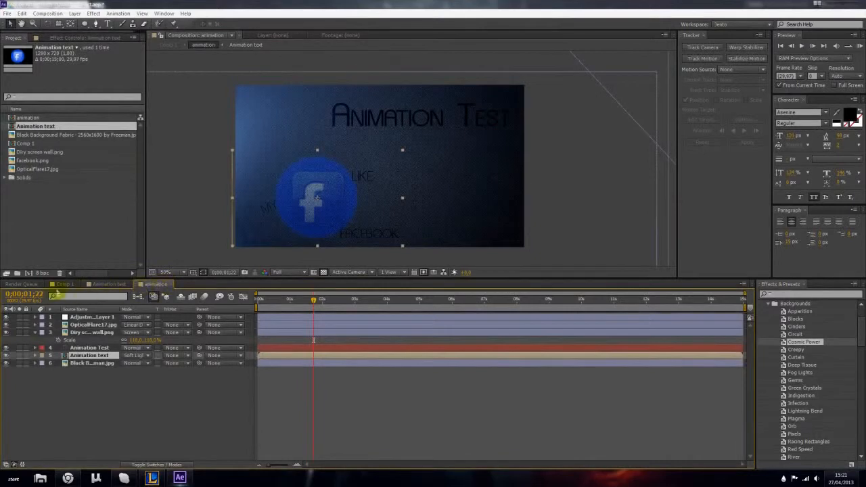
left_click(65, 285)
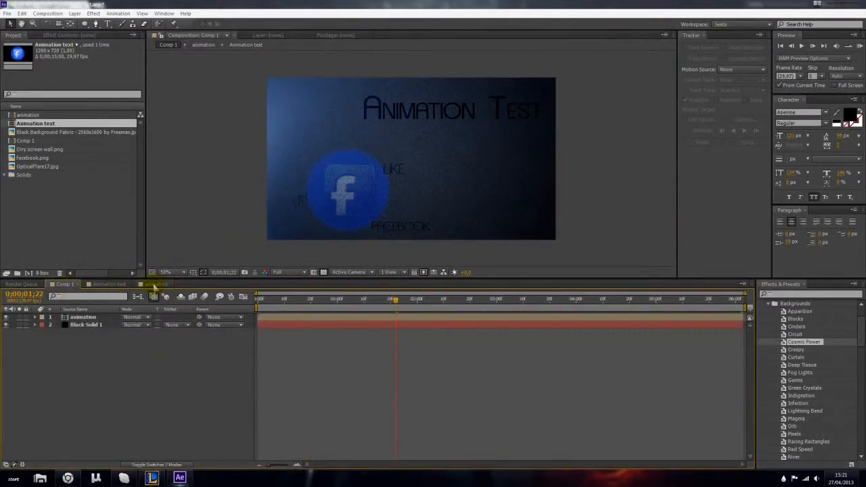
left_click_drag(430, 306, 311, 299)
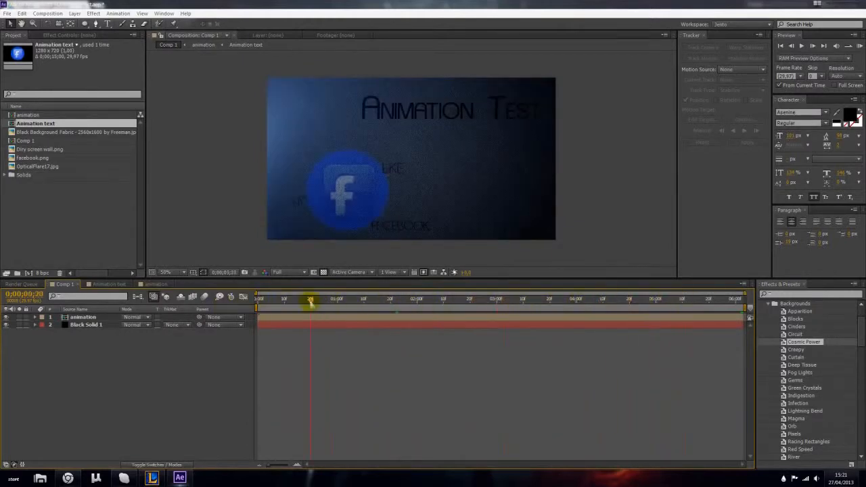
- In the animation composition, set the Animation Test title layer's blending mode to Overlay
left_click(105, 285)
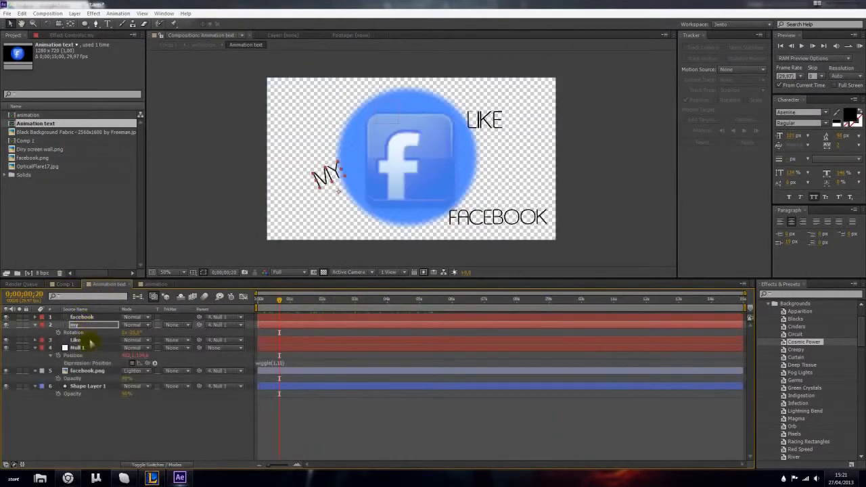
left_click(151, 285)
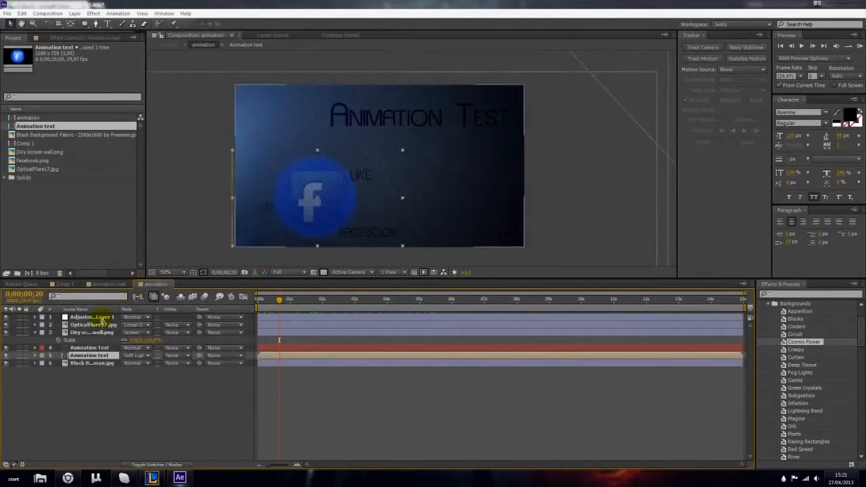
left_click(88, 347)
scroll(379, 132, "up", 2)
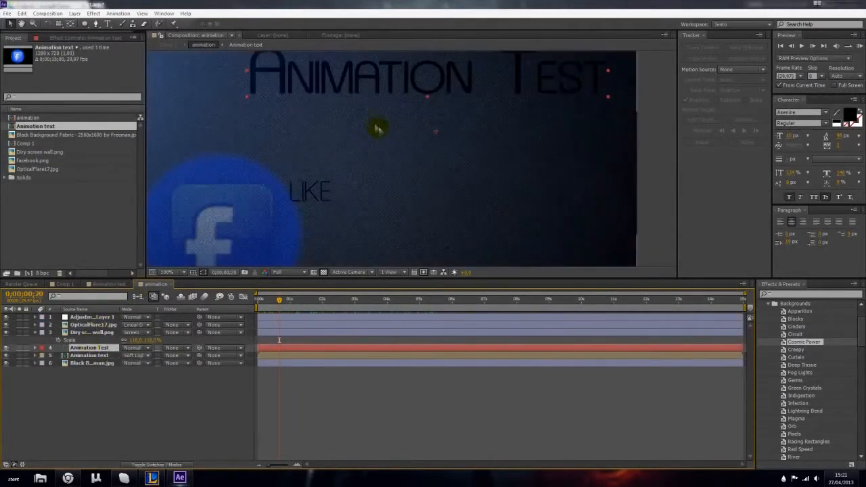
left_click(146, 348)
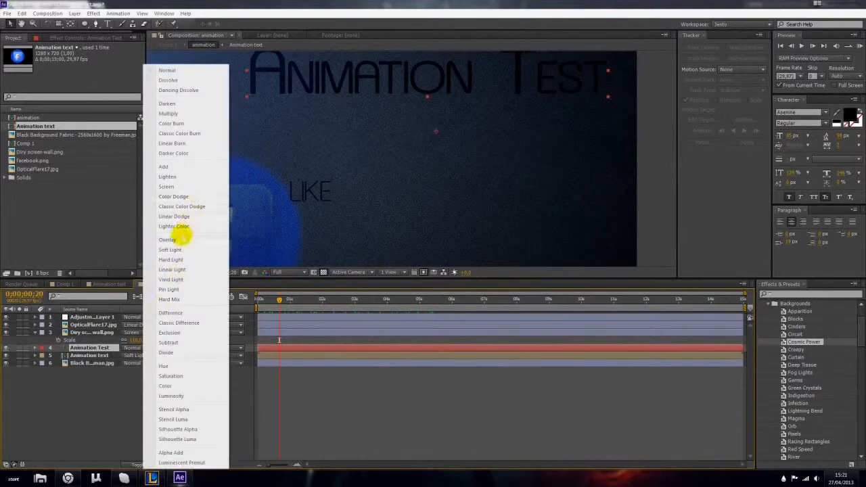
left_click(207, 230)
left_click(139, 348)
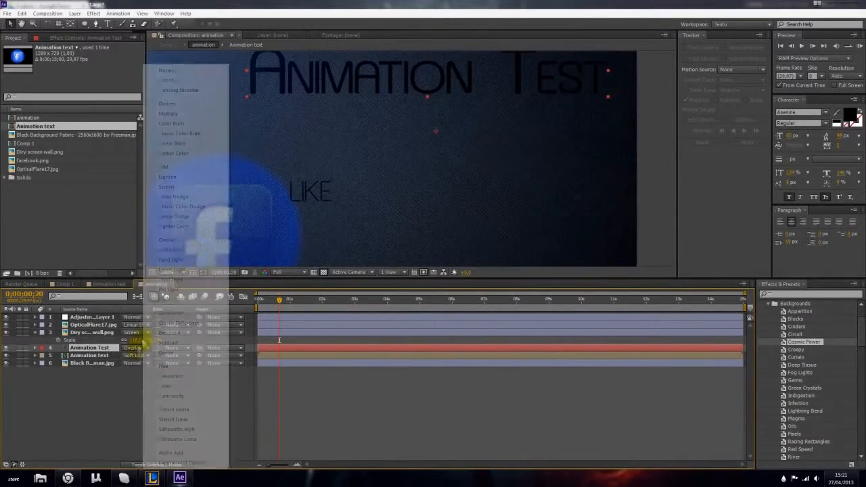
left_click(194, 241)
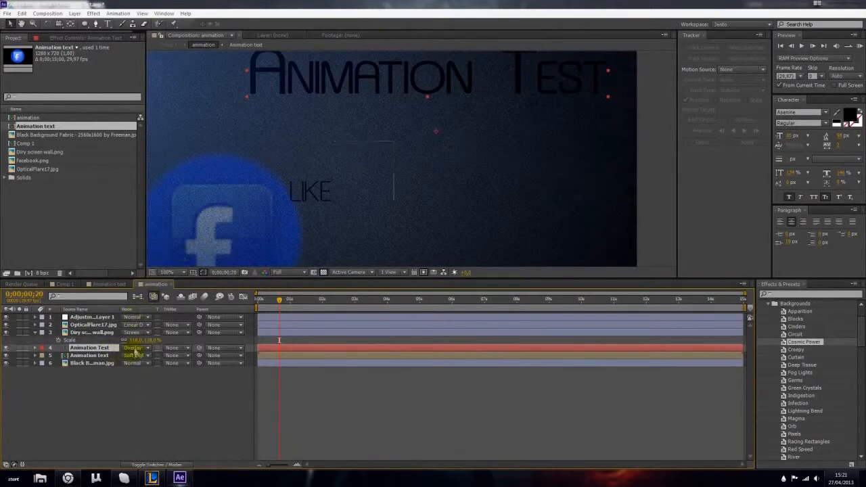
left_click(133, 348)
left_click(163, 240)
left_click(82, 429)
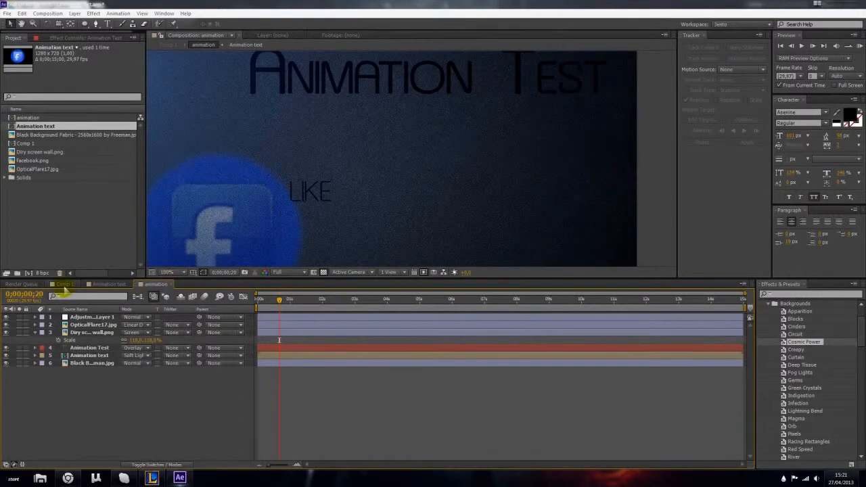
- Return to Comp 1 and inspect the title and Facebook graphic up close, ending with the whole frame in view
left_click(64, 285)
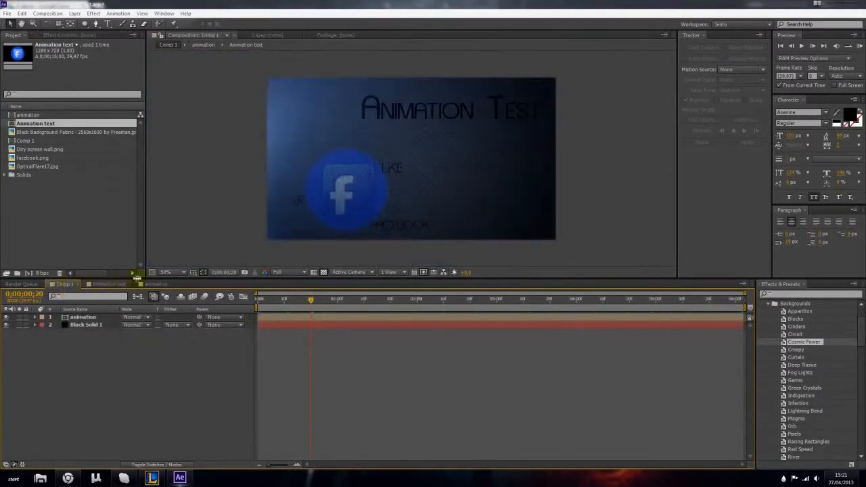
key("period")
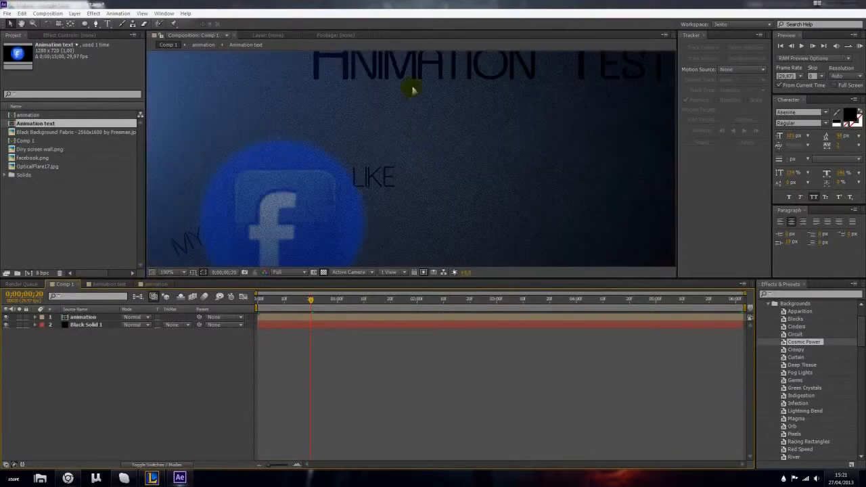
key("period")
key("h")
left_click_drag(403, 108, 373, 263)
scroll(359, 168, "down", 3)
left_click_drag(360, 168, 346, 139)
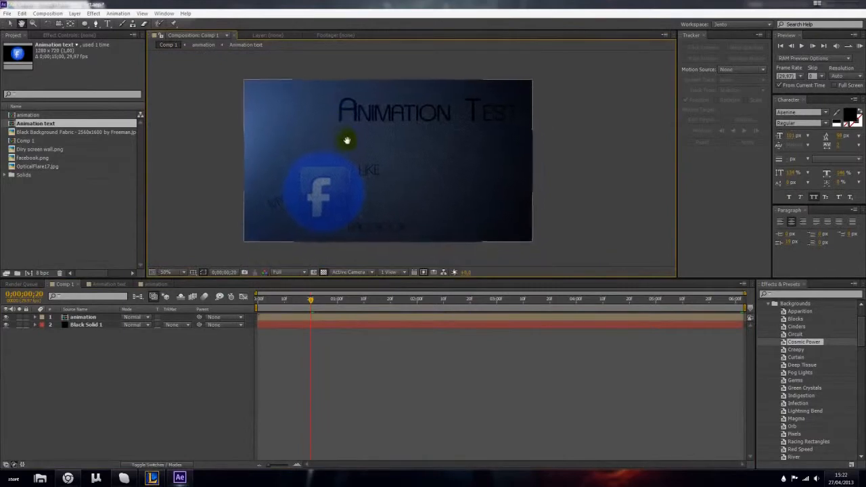
- Preview Comp 1 from its first frame and return to the start of the timeline
left_click_drag(312, 302, 226, 304)
key("space")
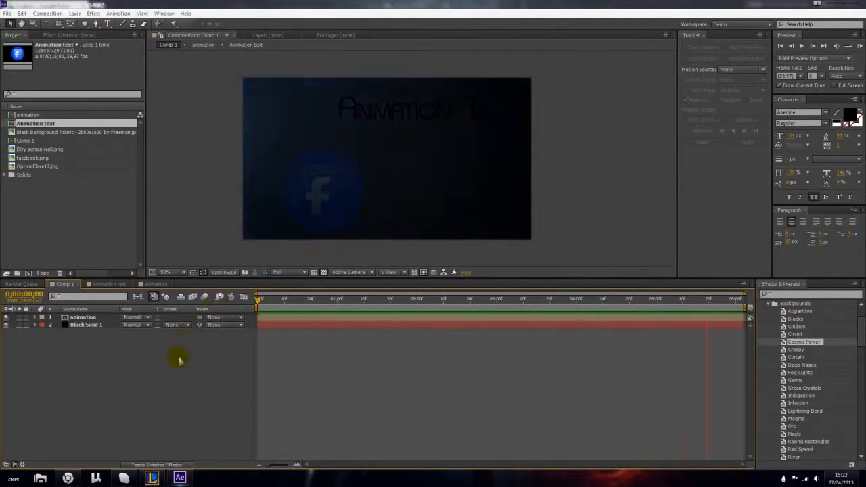
left_click_drag(260, 302, 190, 347)
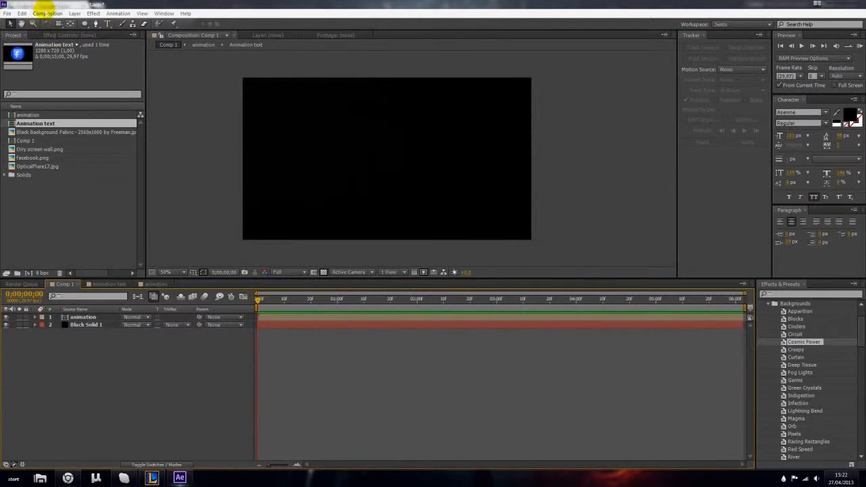
- Add Comp 1 to the render queue and set its output module to HD
left_click(46, 13)
left_click(59, 80)
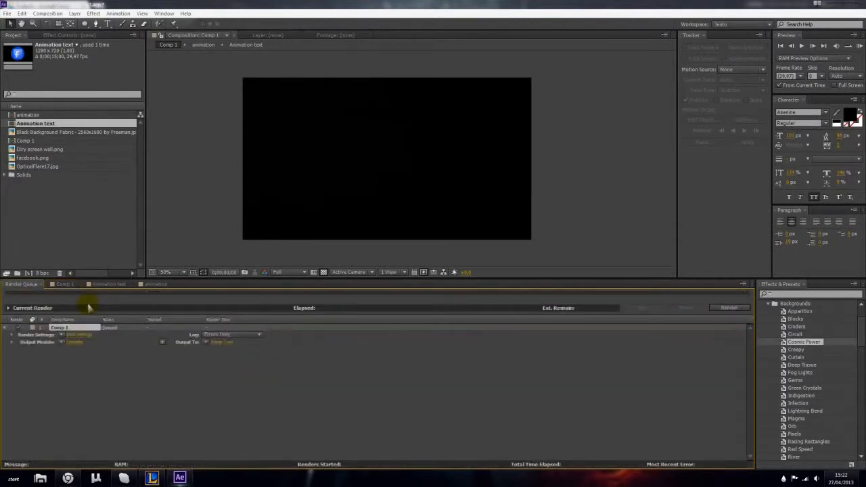
left_click(68, 343)
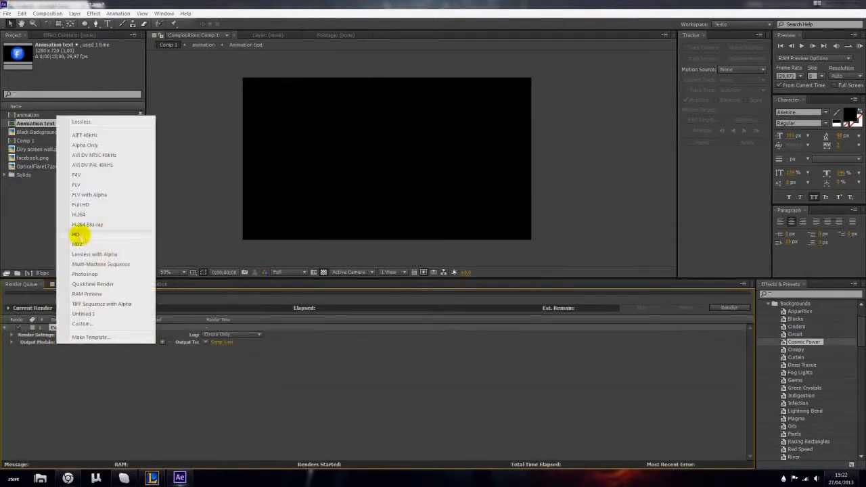
left_click(76, 234)
left_click(176, 374)
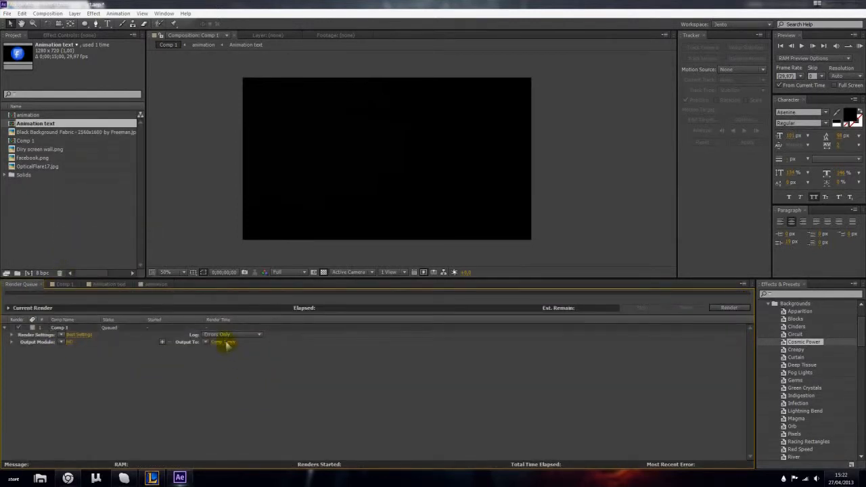
- Start rendering the queued Comp 1 and switch back from the browser to After Effects
left_click(729, 308)
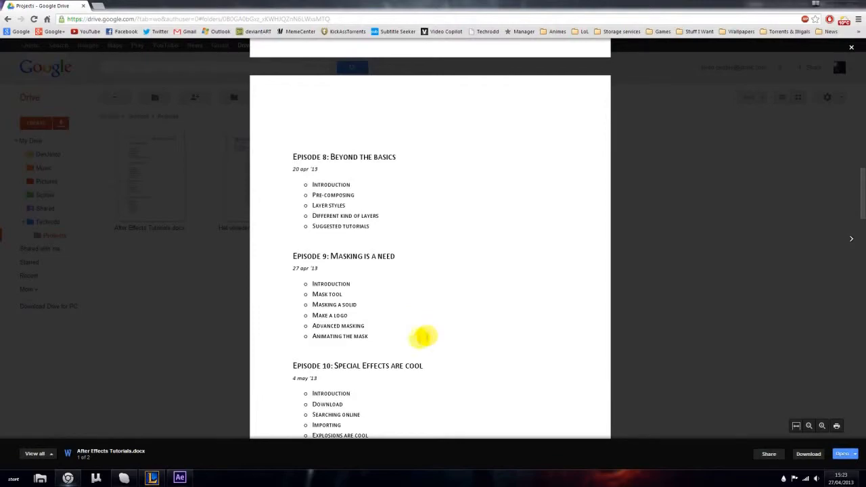
left_click(179, 479)
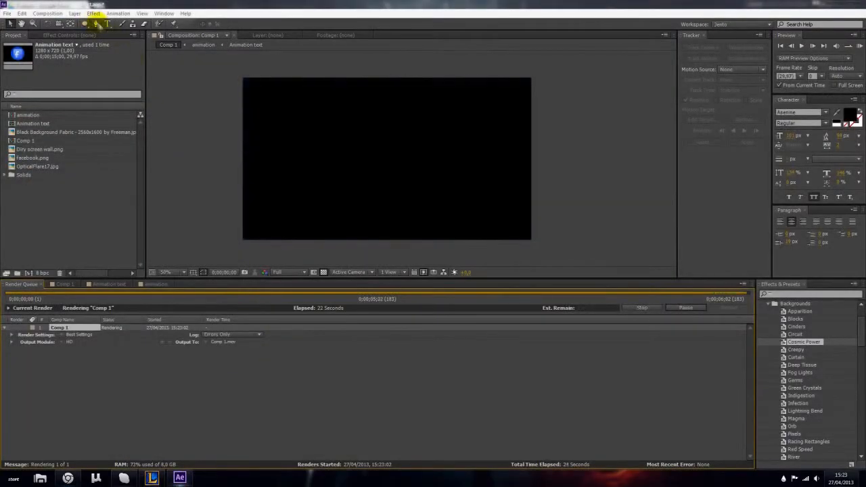